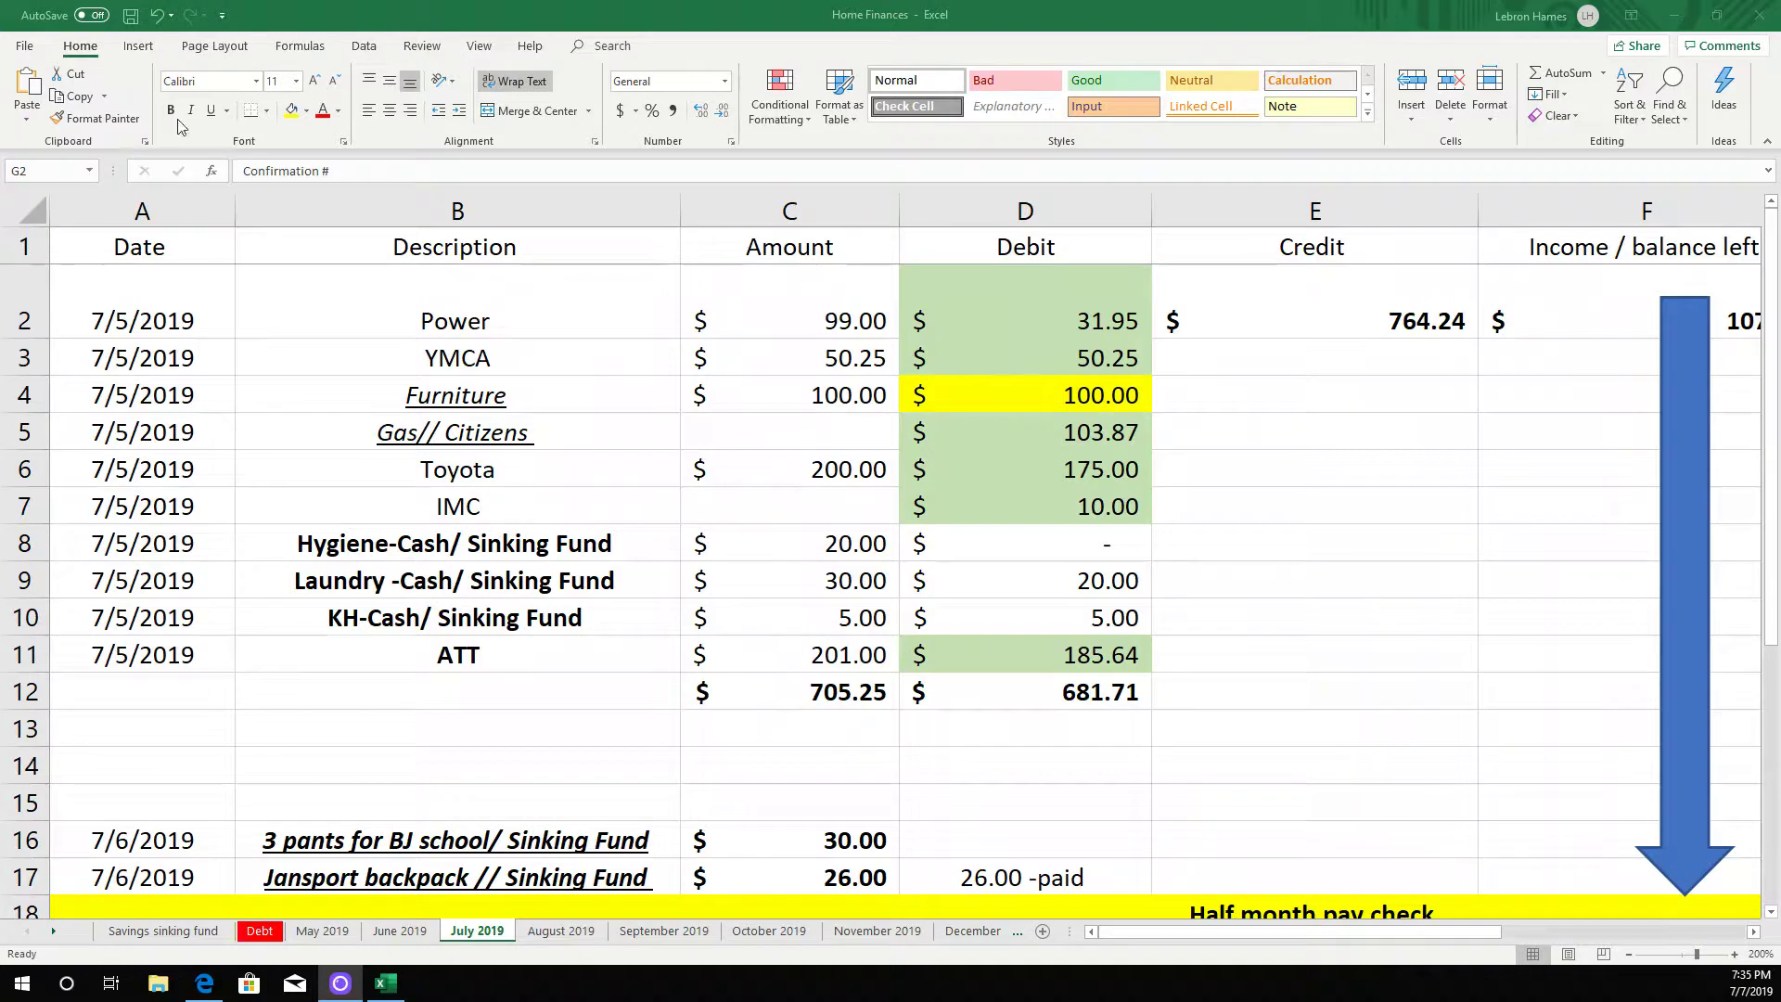
- Save the workbook and enter 203.87 as the Amount for the Gas// Citizens expense
{"action": "left_click", "coordinate": [132, 16]}
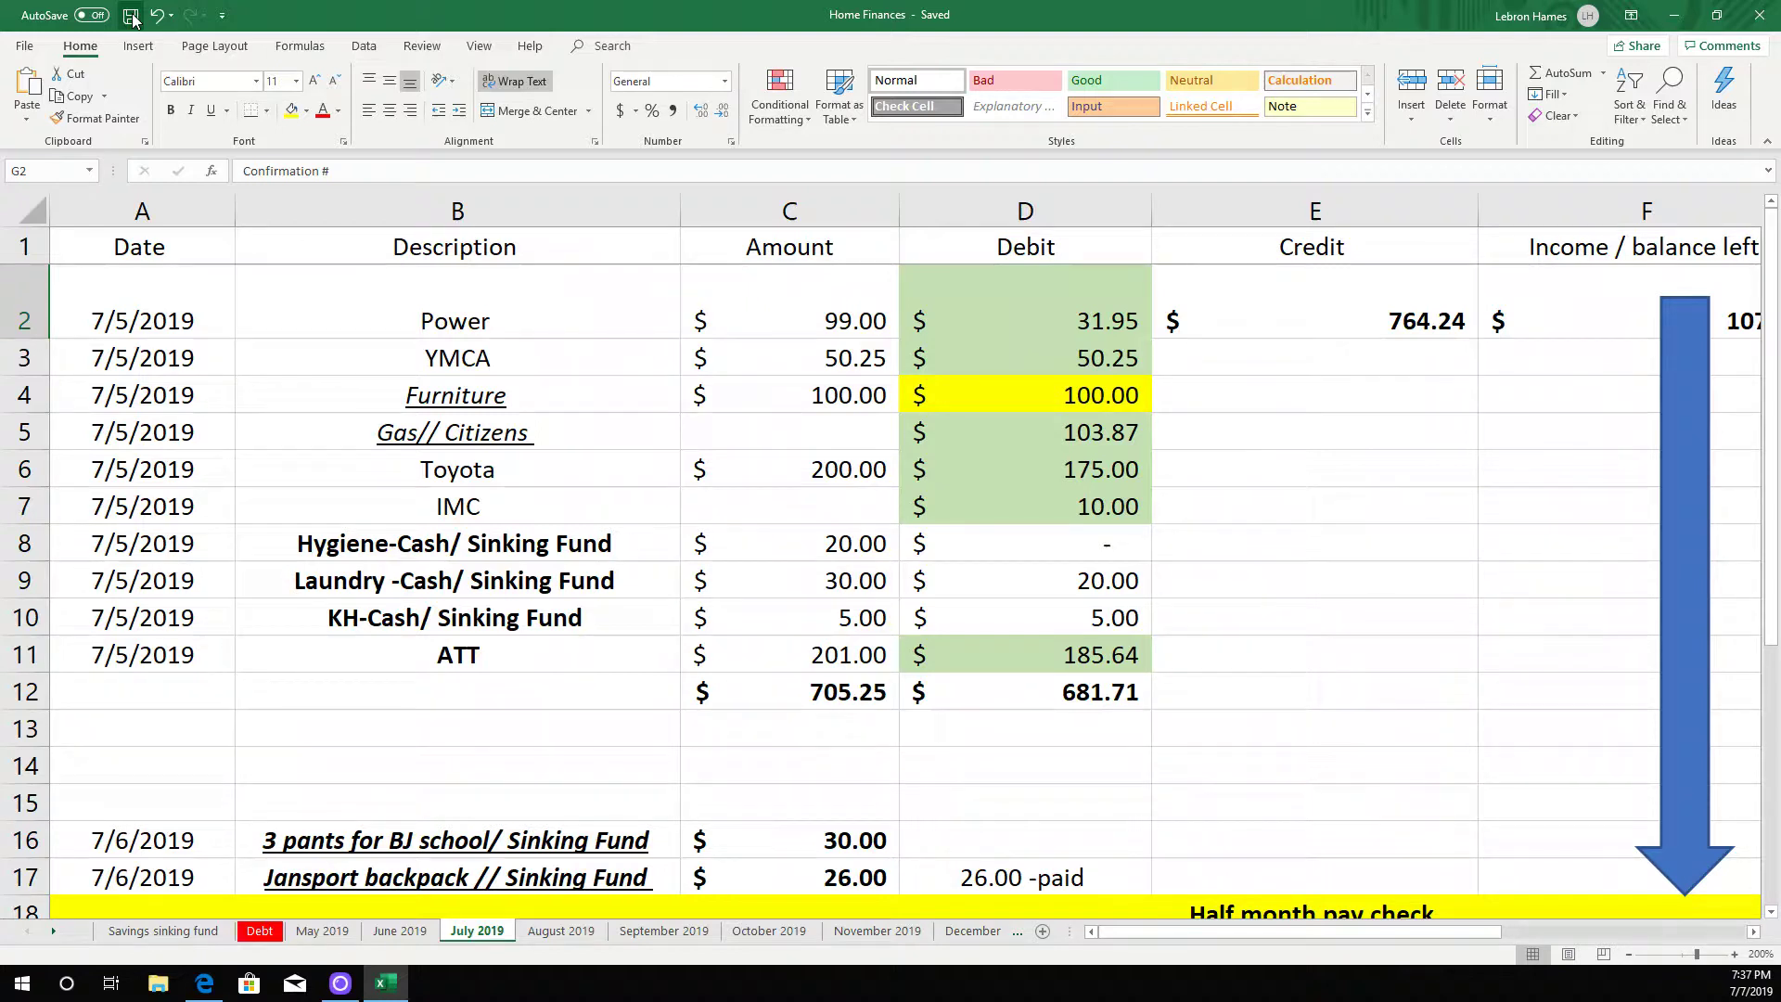
{"action": "left_click", "coordinate": [777, 438]}
{"action": "type", "text": "203.87"}
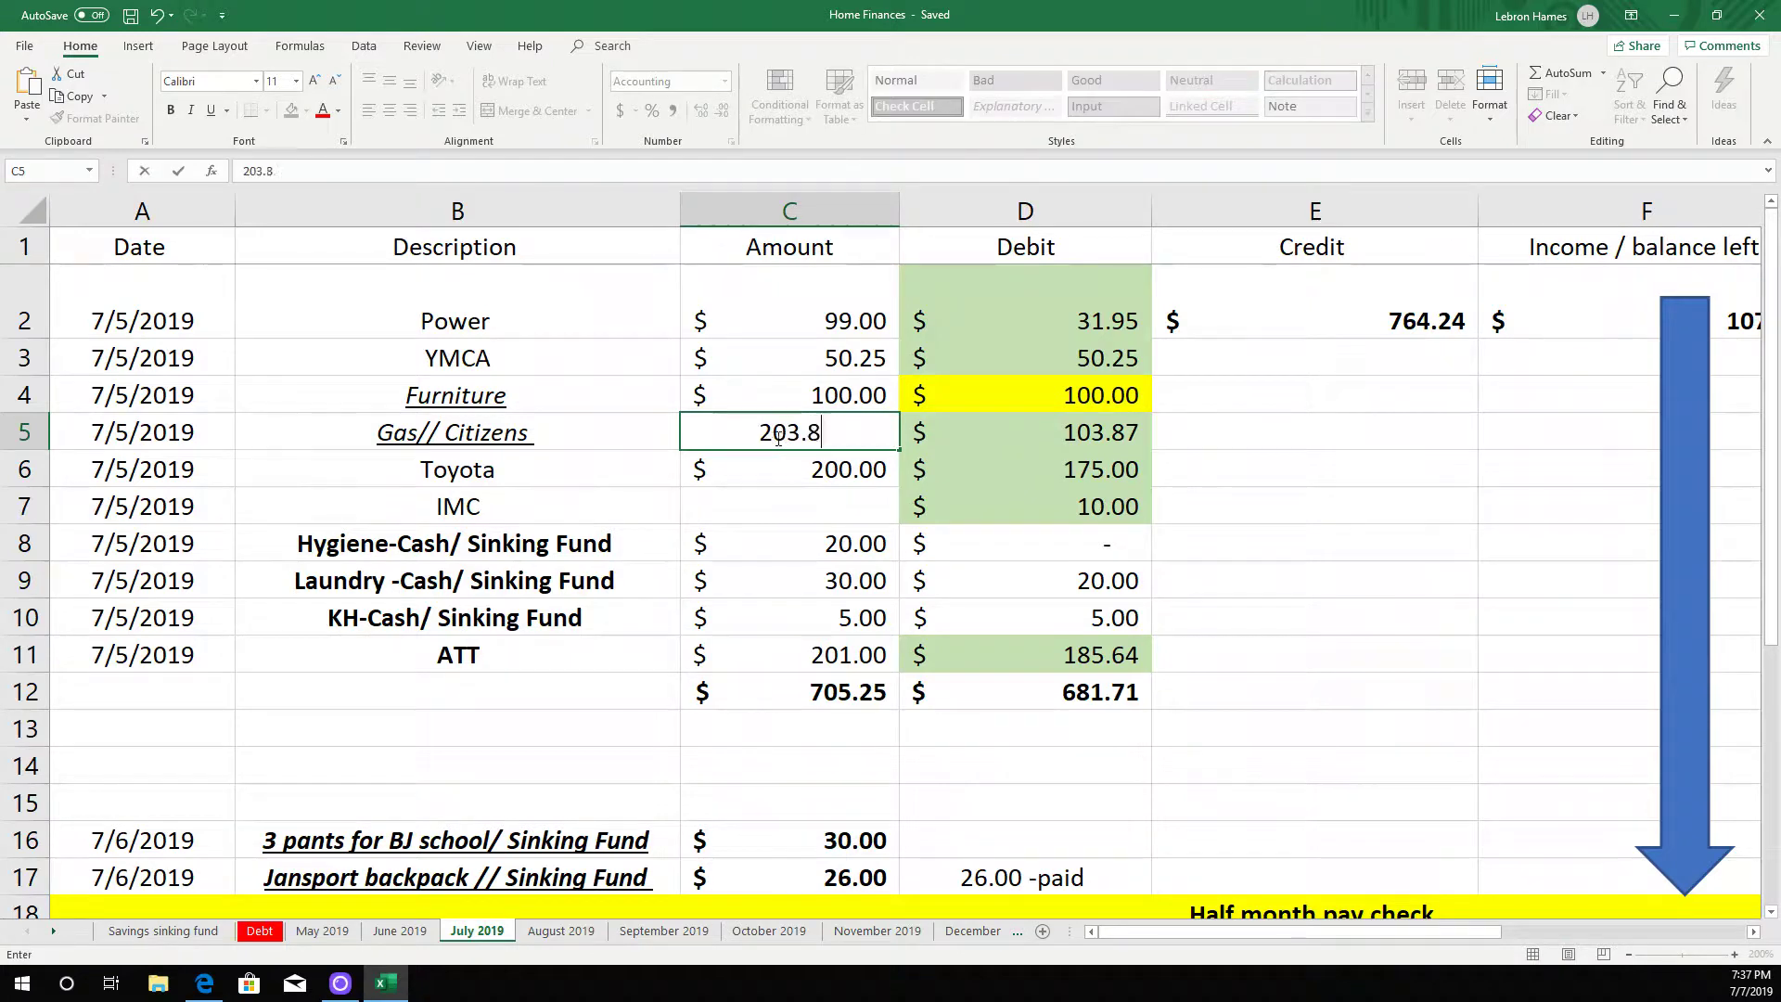
{"action": "key", "text": "Return"}
{"action": "key", "text": "Return"}
{"action": "key", "text": "Up"}
{"action": "key", "text": "Up"}
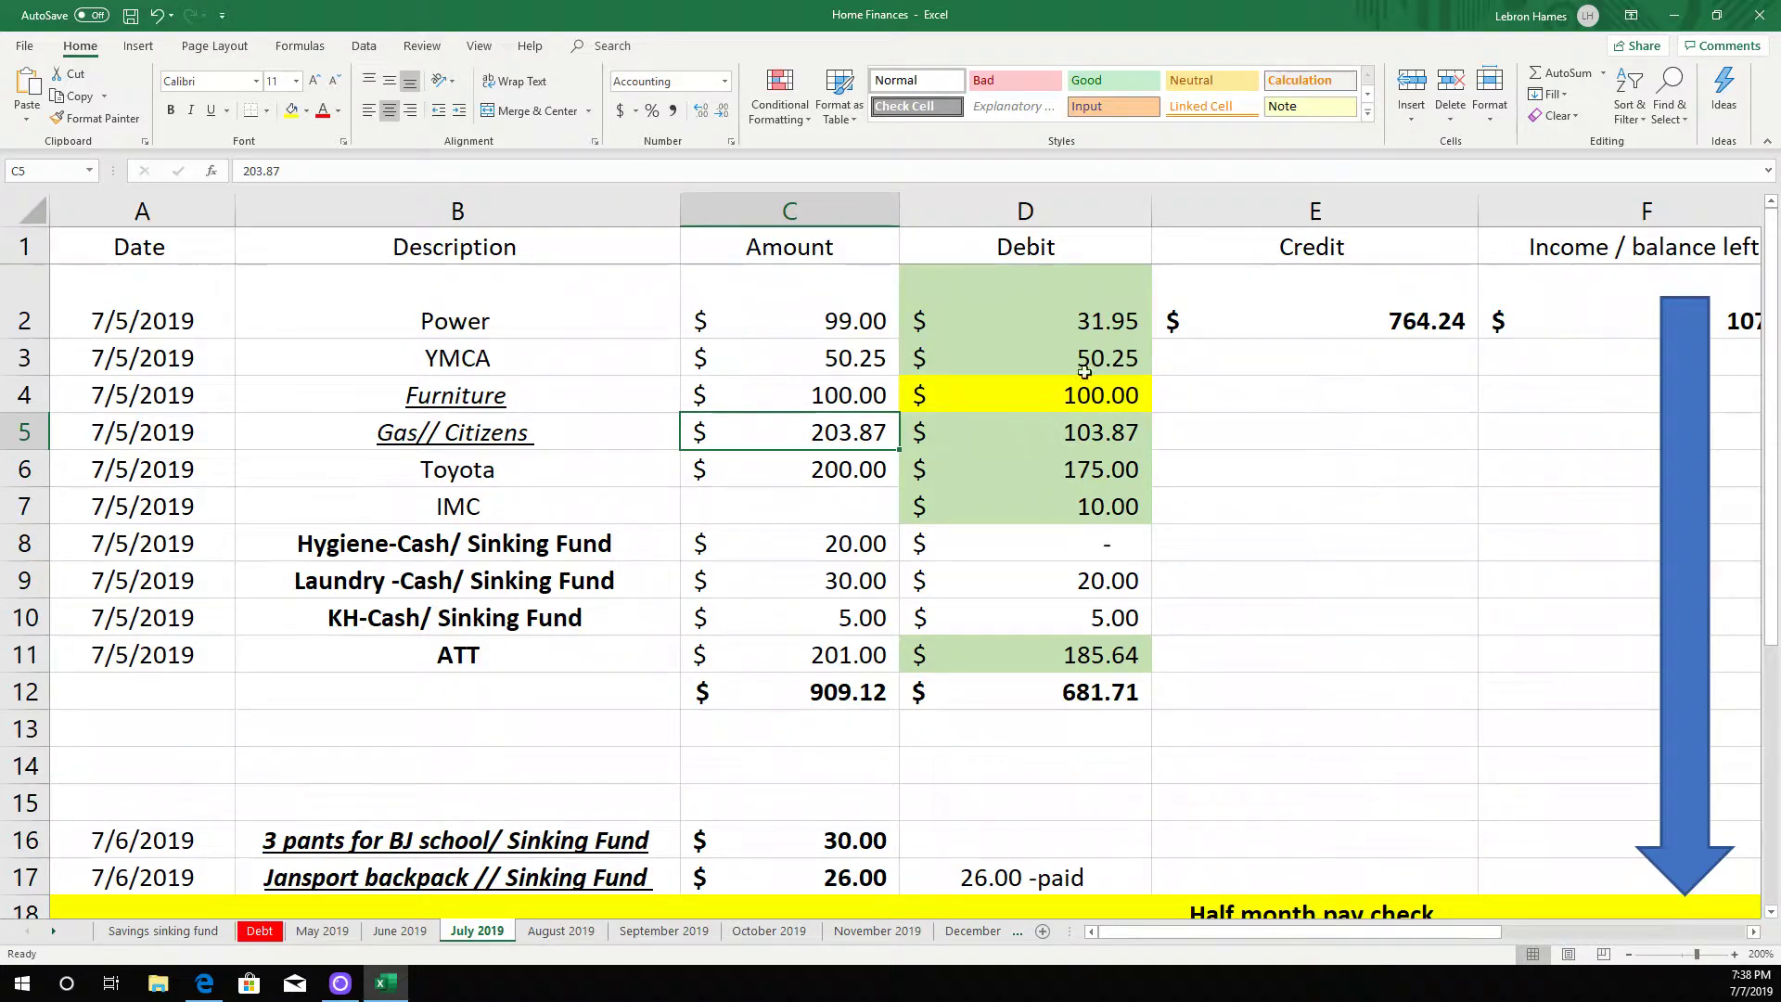
- Examine the sum of the color-highlighted 7/5/2019 debits, the first Credit formula and the confirmation notes beside them
{"action": "left_click", "coordinate": [1127, 315]}
{"action": "left_click_drag", "start_coordinate": [1127, 316], "coordinate": [1100, 510]}
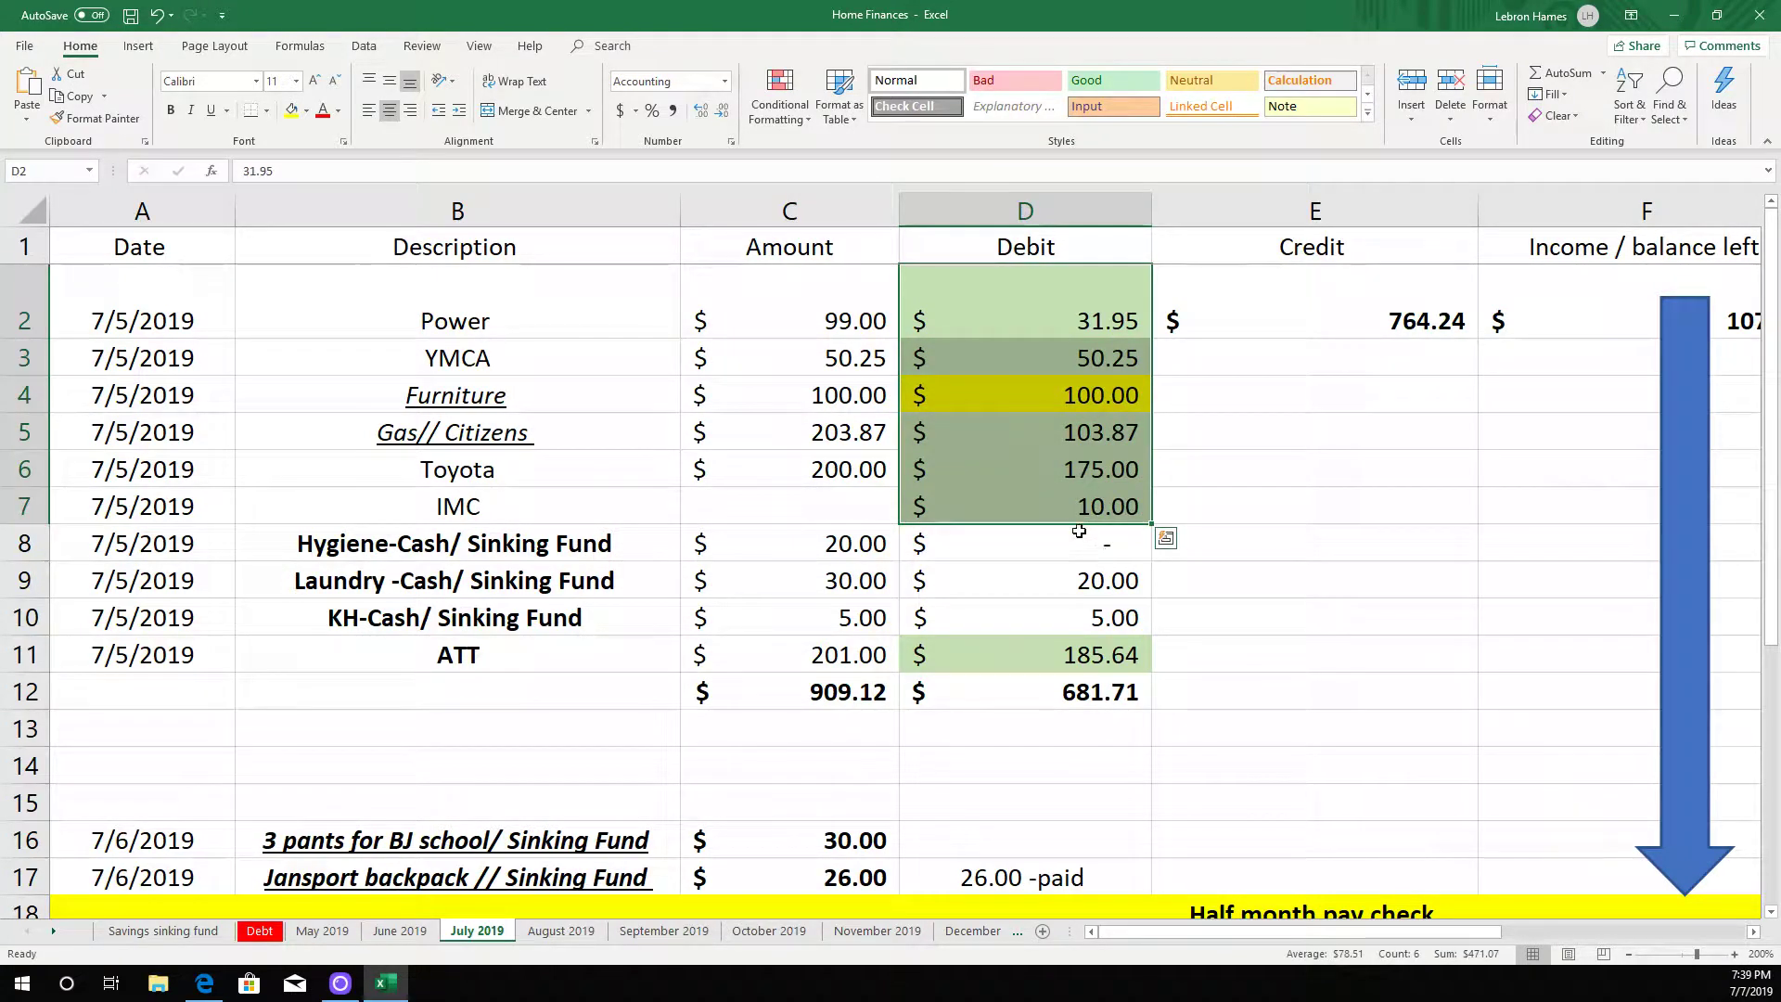
{"action": "left_click", "coordinate": [1090, 654], "text": "ctrl"}
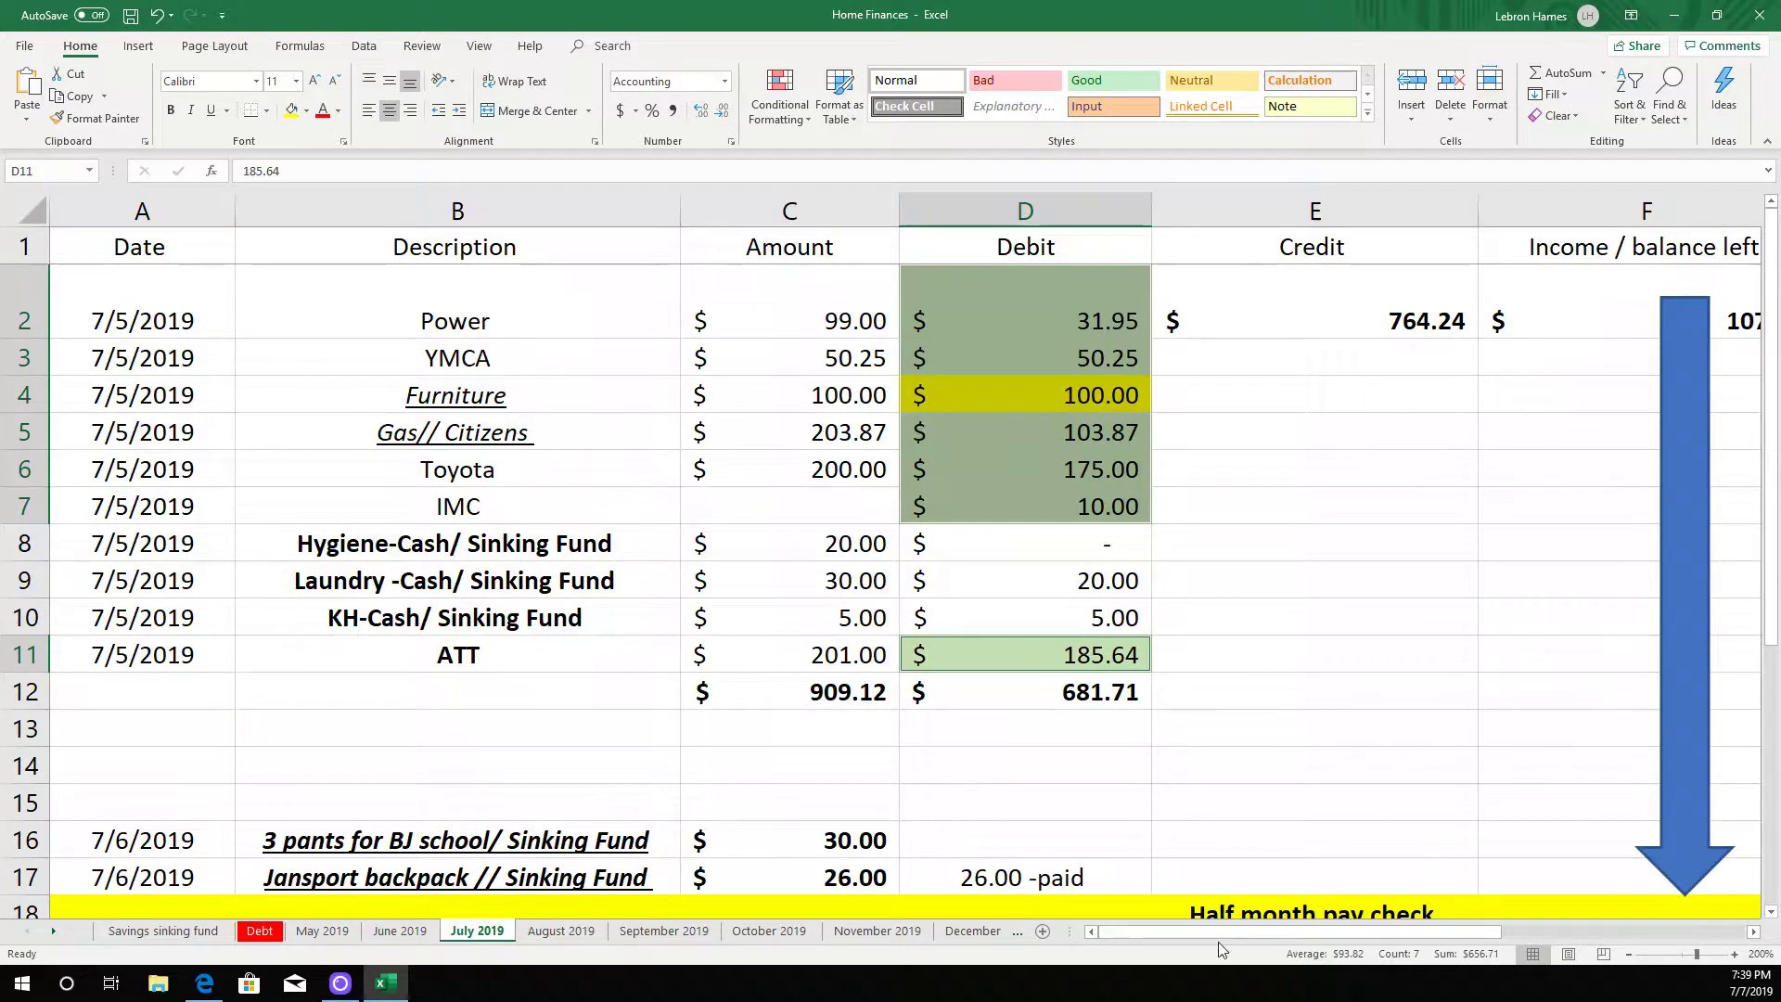
{"action": "left_click", "coordinate": [1381, 303]}
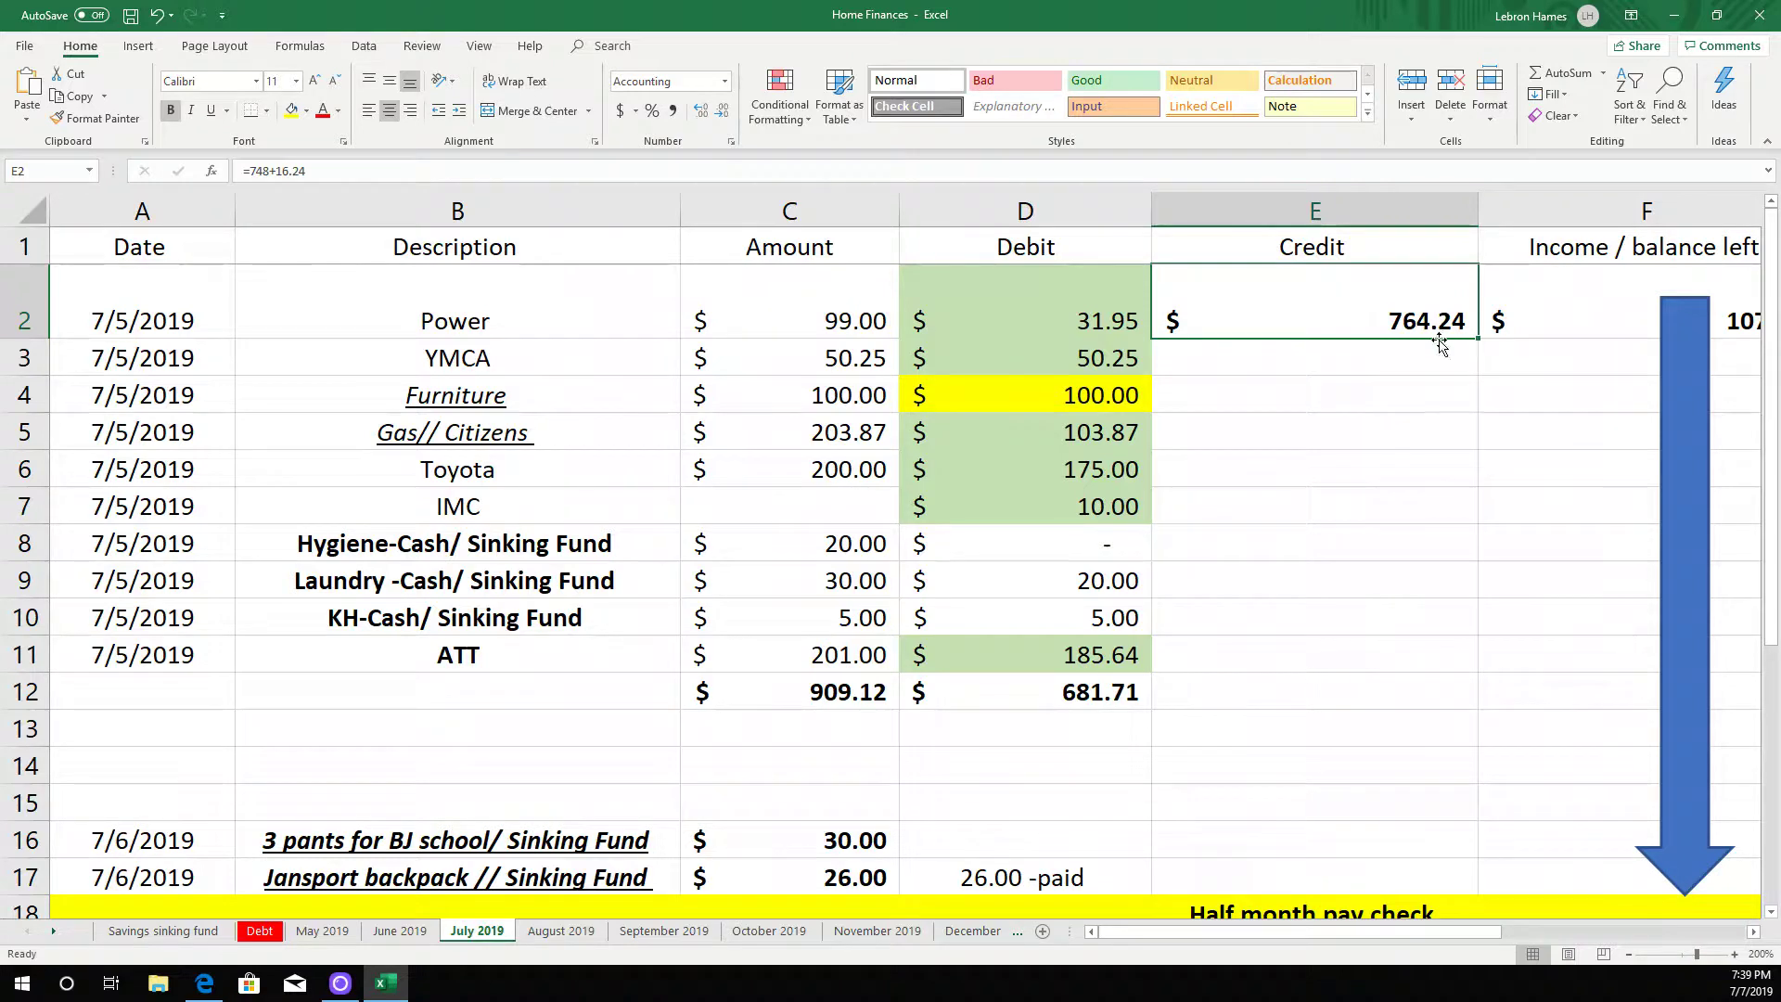
{"action": "left_click", "coordinate": [1754, 931]}
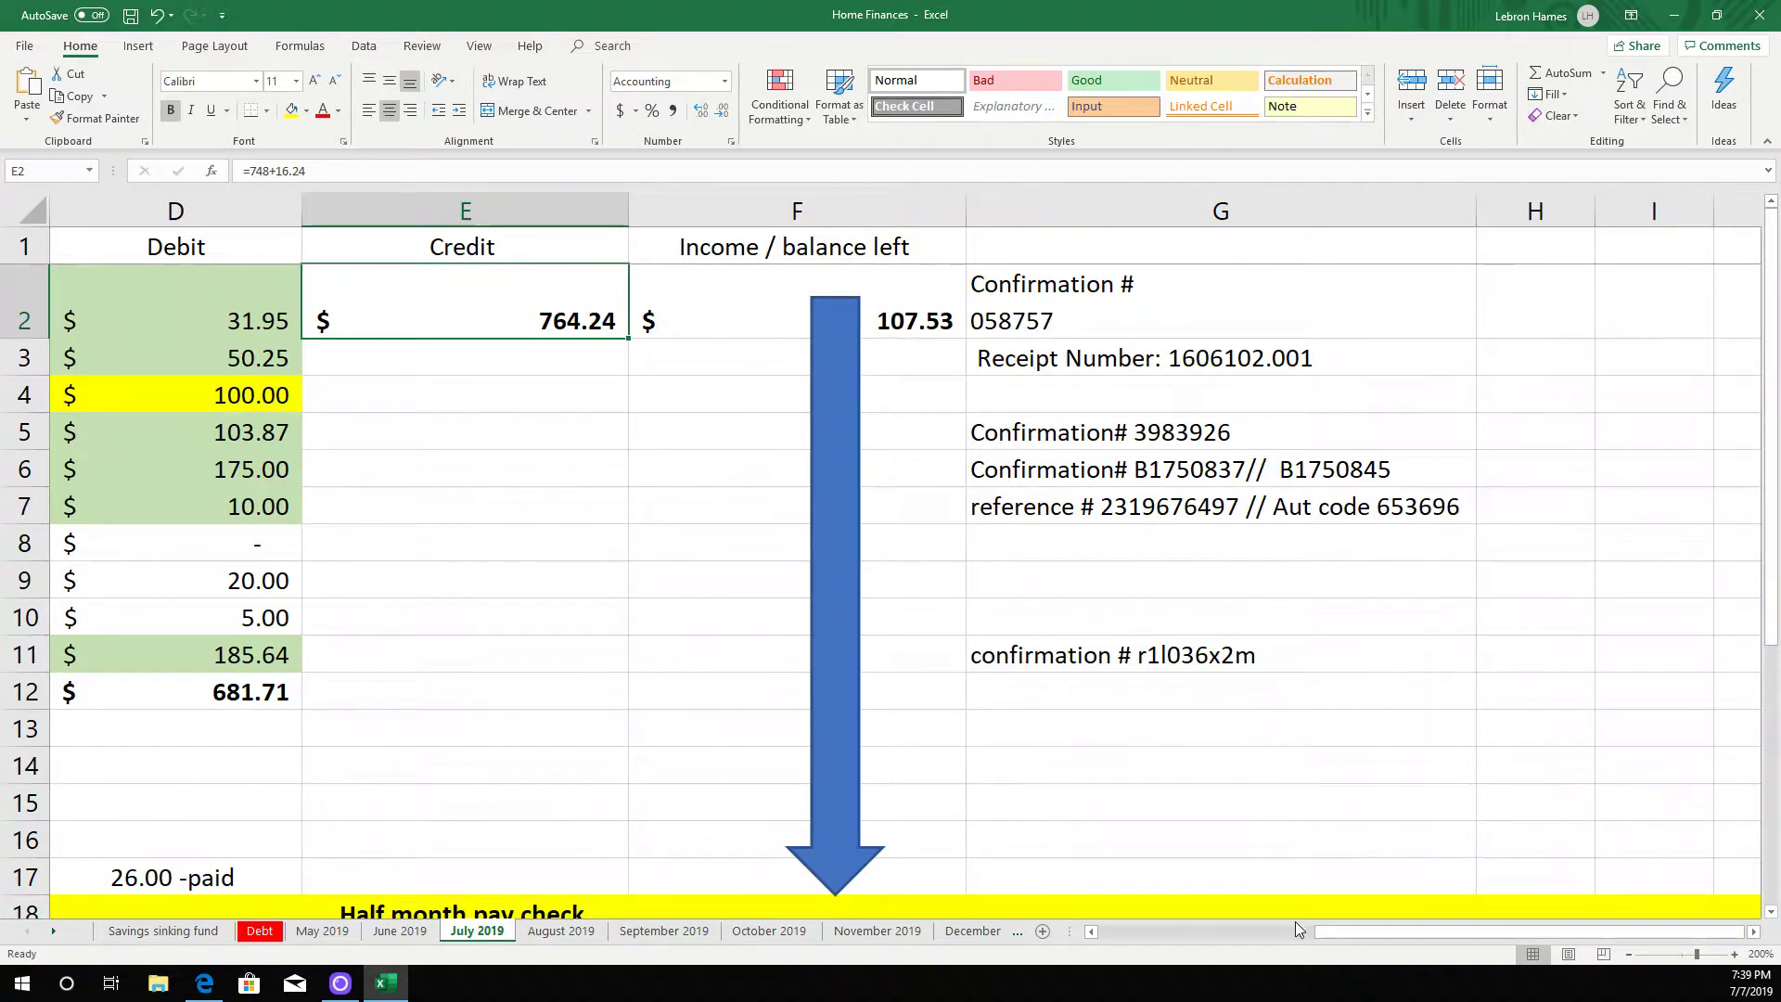
{"action": "left_click", "coordinate": [1092, 930]}
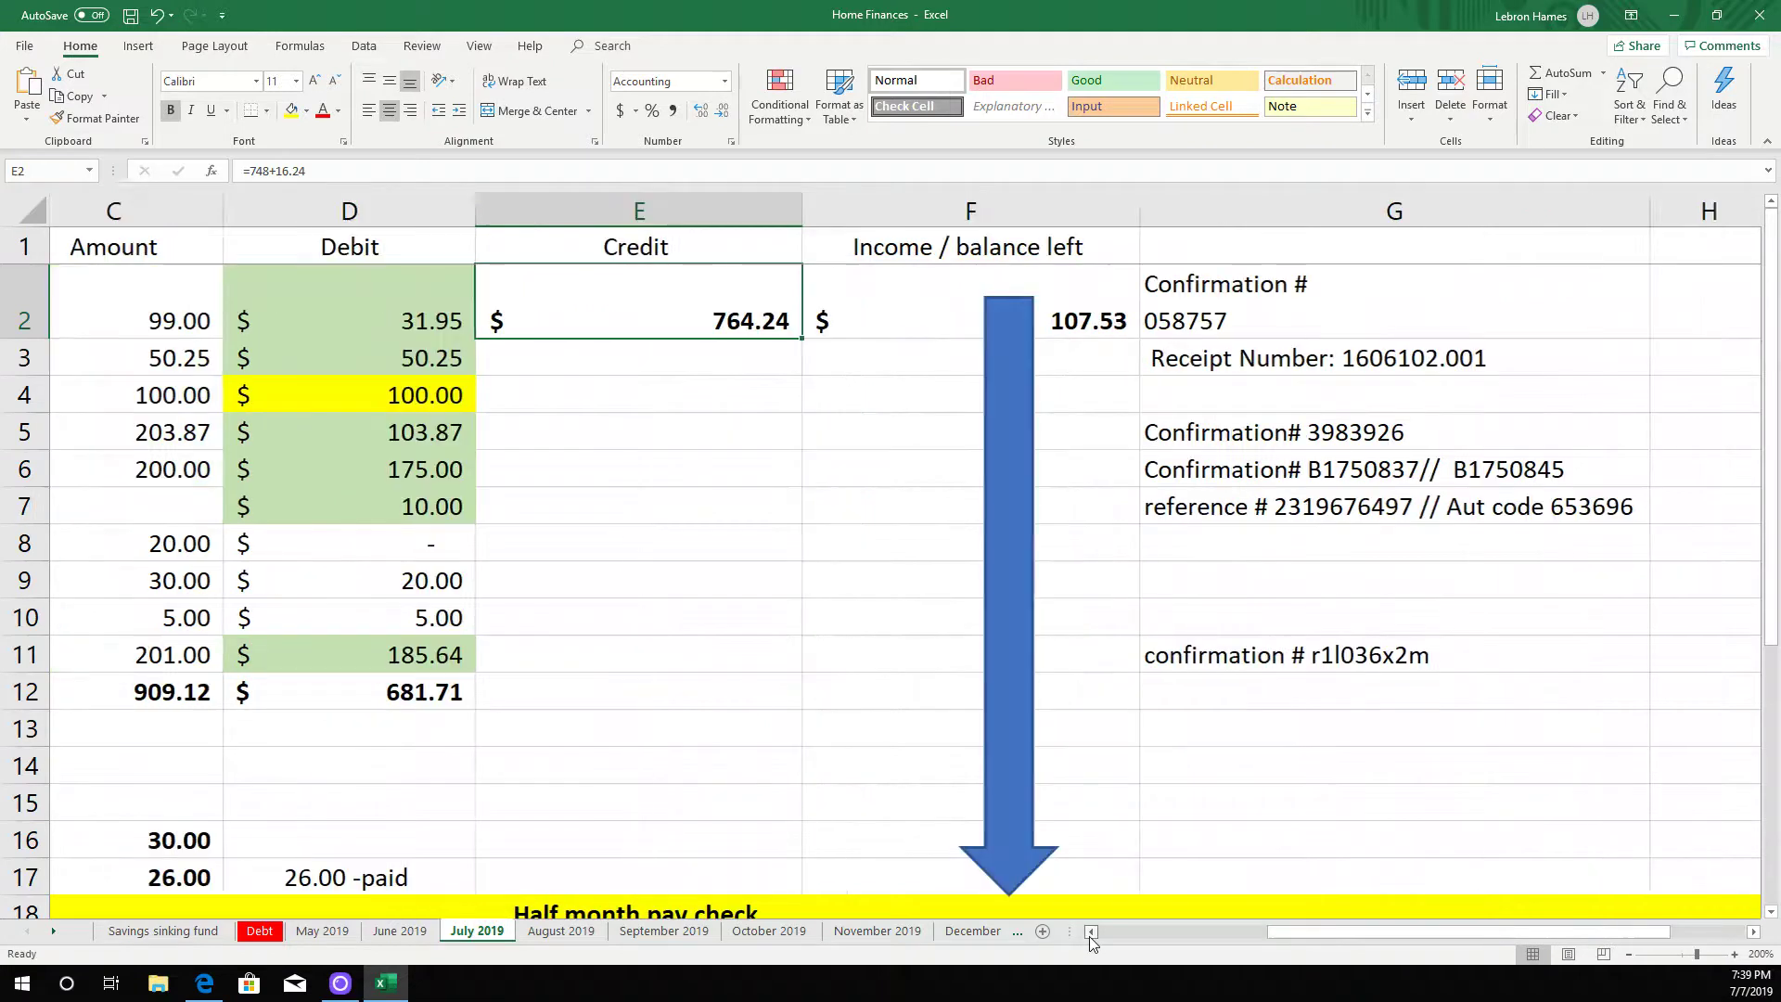
{"action": "left_click", "coordinate": [1092, 930]}
{"action": "left_click", "coordinate": [1092, 931]}
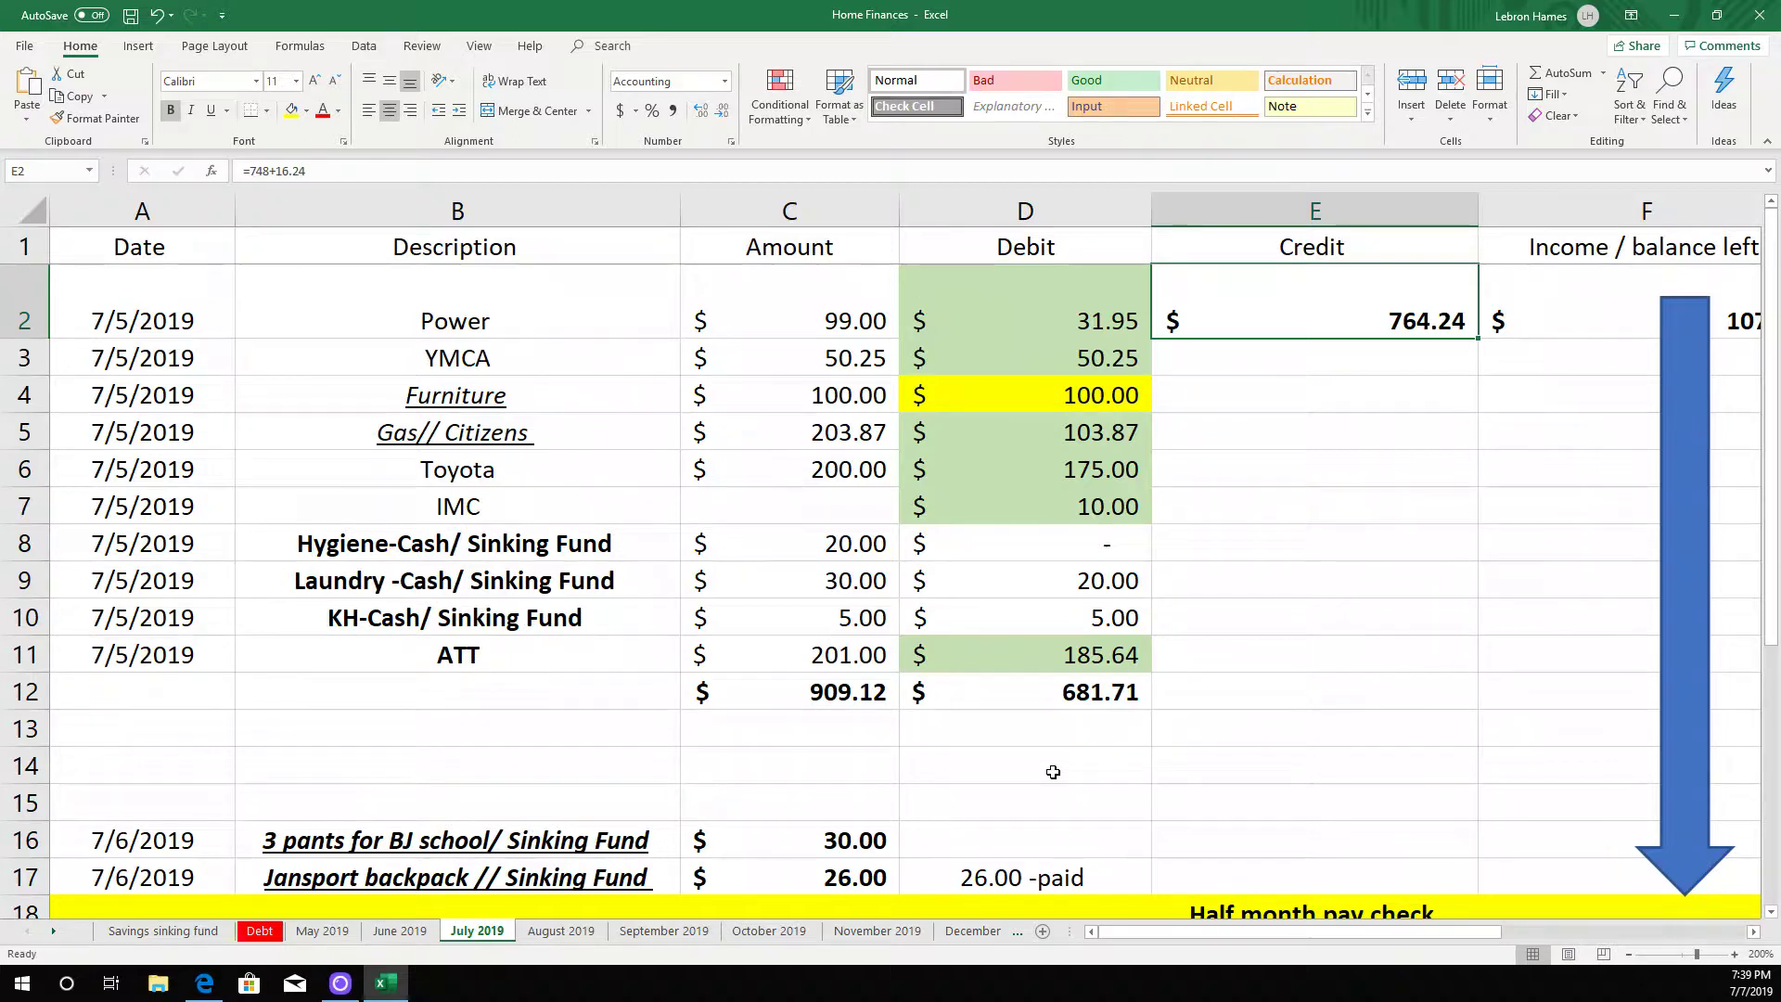
- Replace 25.1 with 6.98 in the half month pay check credit formula and save the workbook
{"action": "scroll", "coordinate": [1002, 754], "scroll_direction": "down", "scroll_amount": 2}
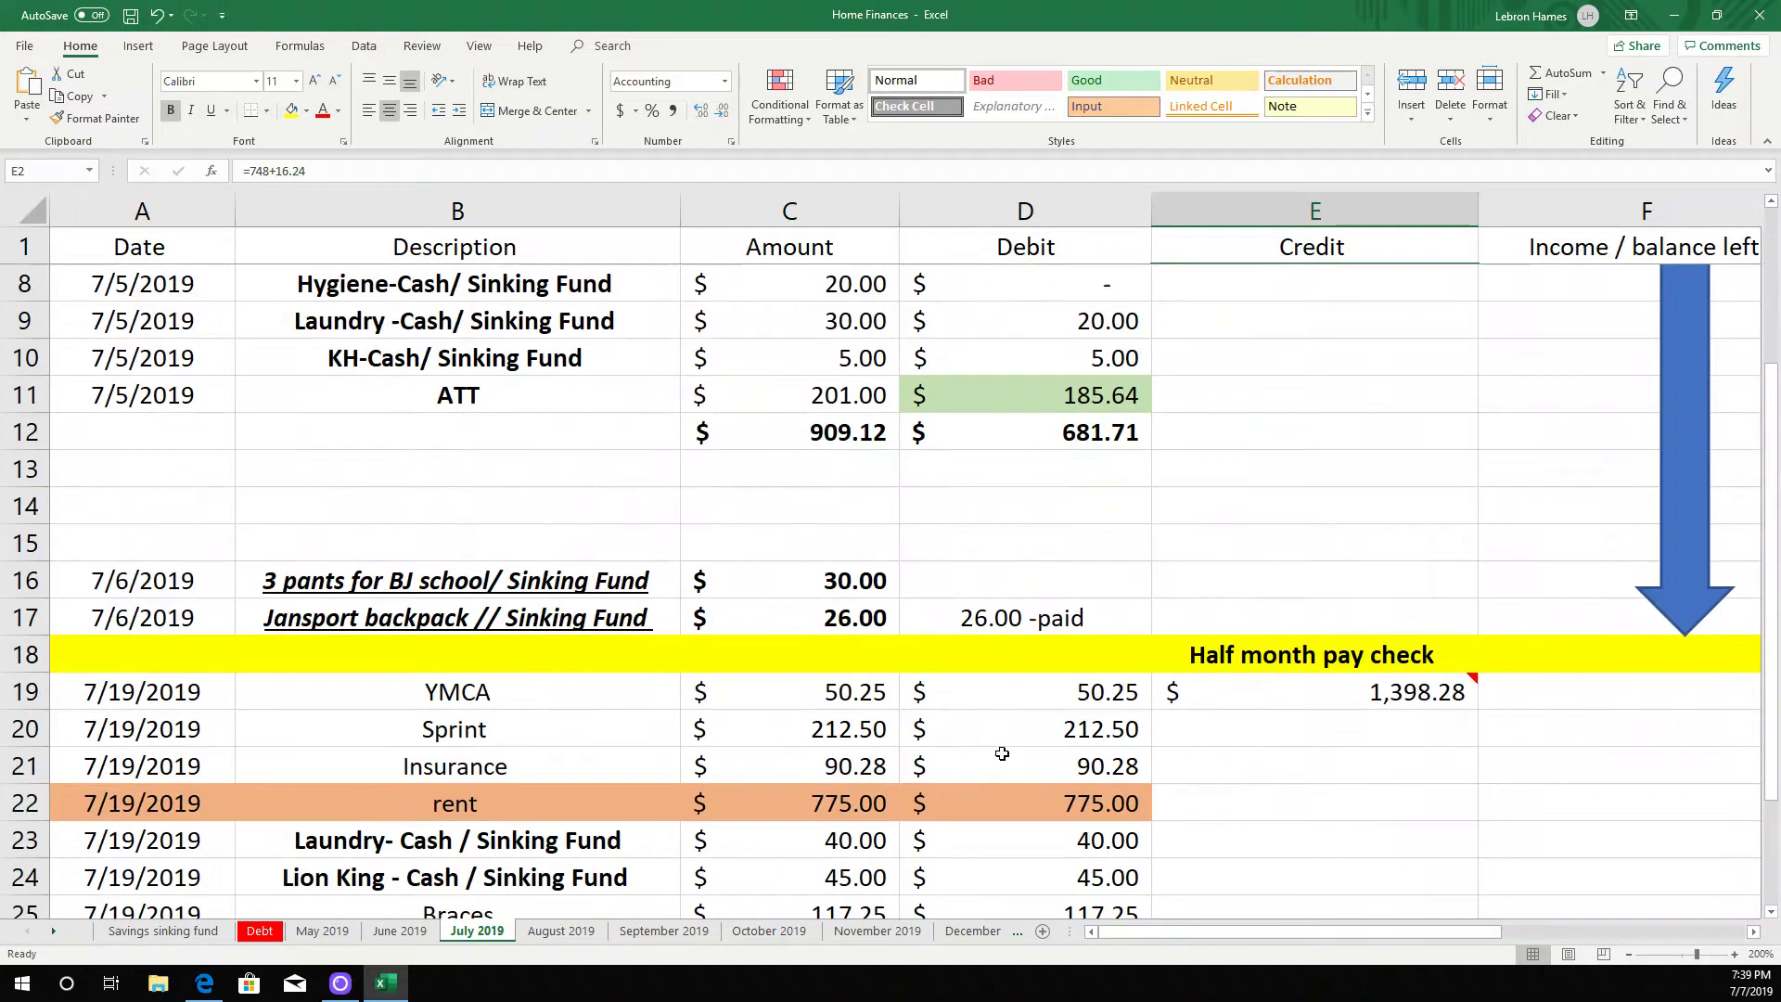
{"action": "scroll", "coordinate": [1002, 753], "scroll_direction": "down", "scroll_amount": 3}
{"action": "scroll", "coordinate": [1003, 745], "scroll_direction": "up", "scroll_amount": 4}
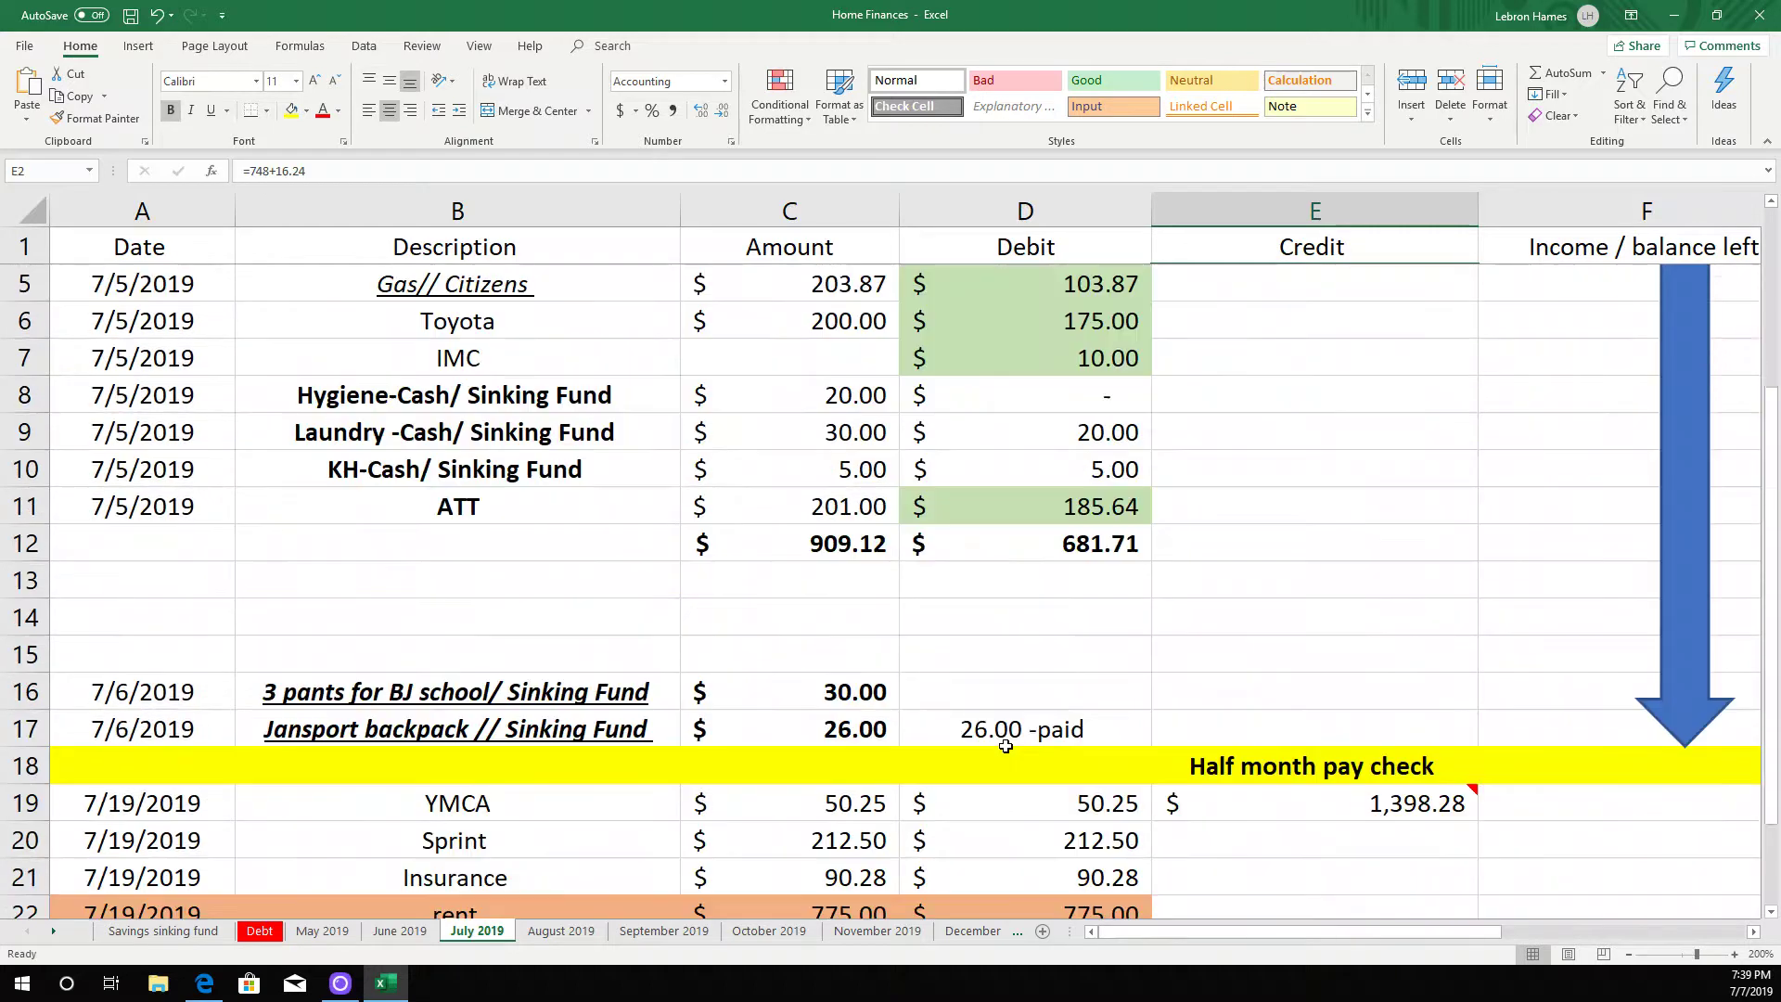
{"action": "scroll", "coordinate": [1003, 745], "scroll_direction": "down", "scroll_amount": 2}
{"action": "left_click", "coordinate": [1455, 598]}
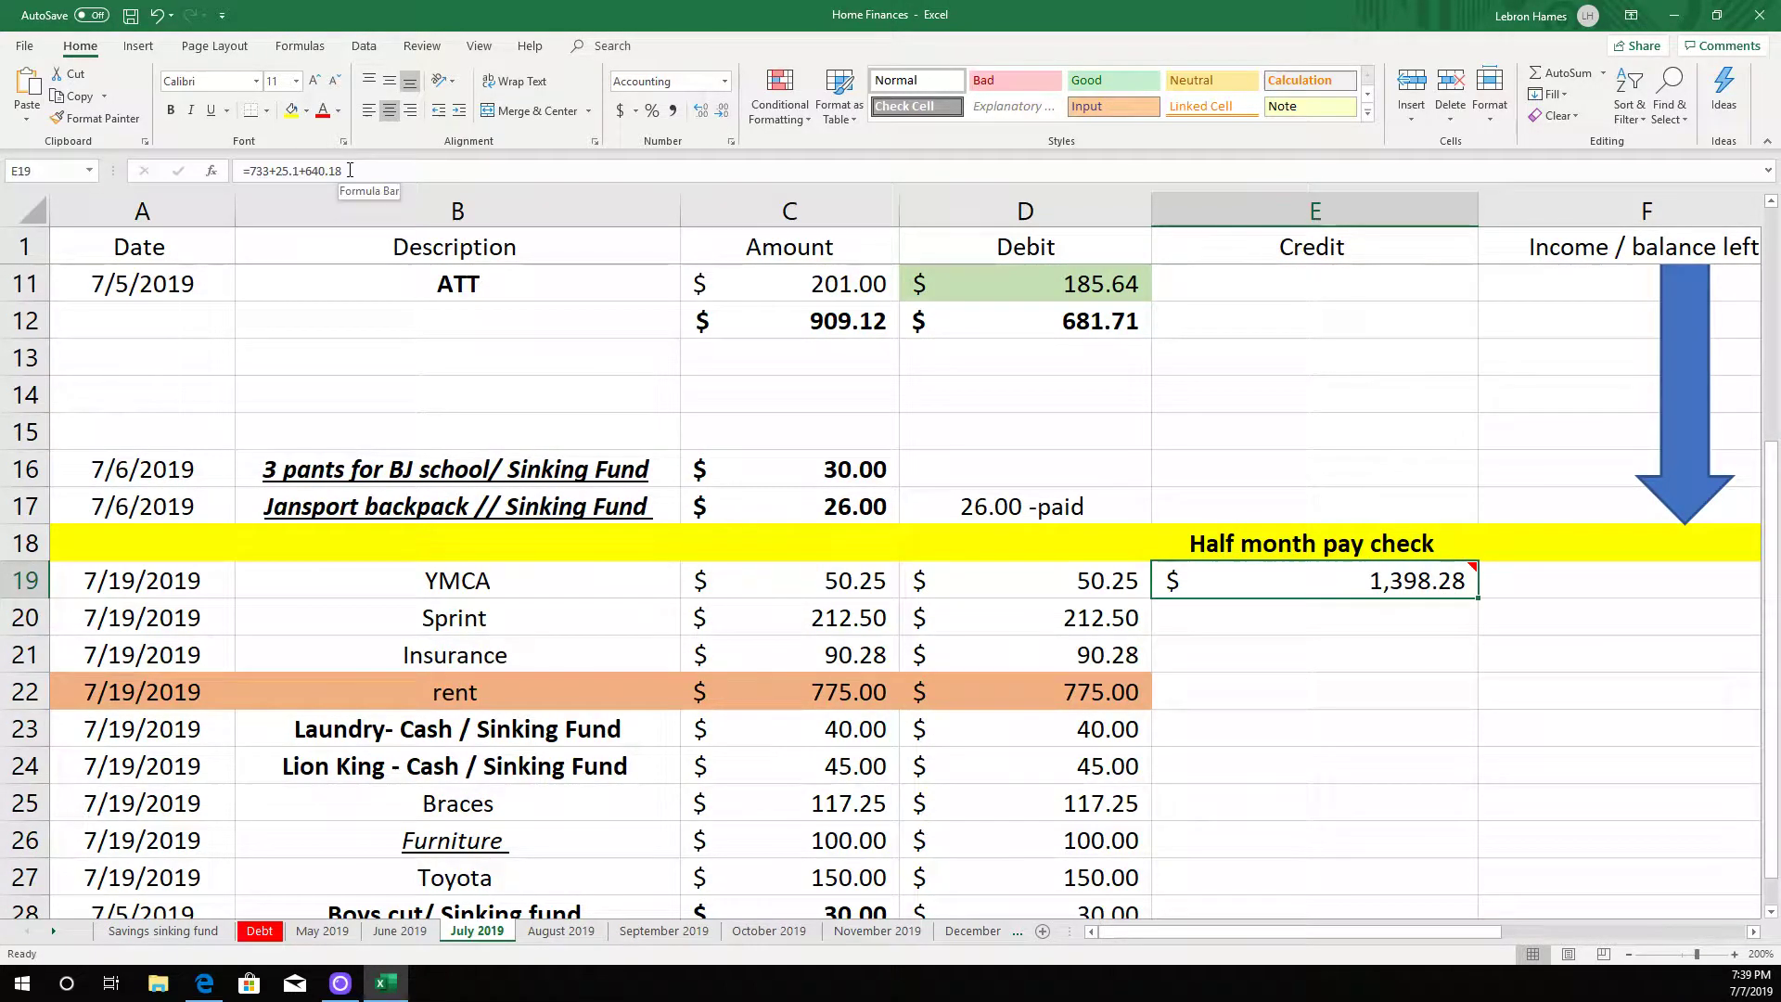
{"action": "left_click_drag", "start_coordinate": [300, 172], "coordinate": [277, 171]}
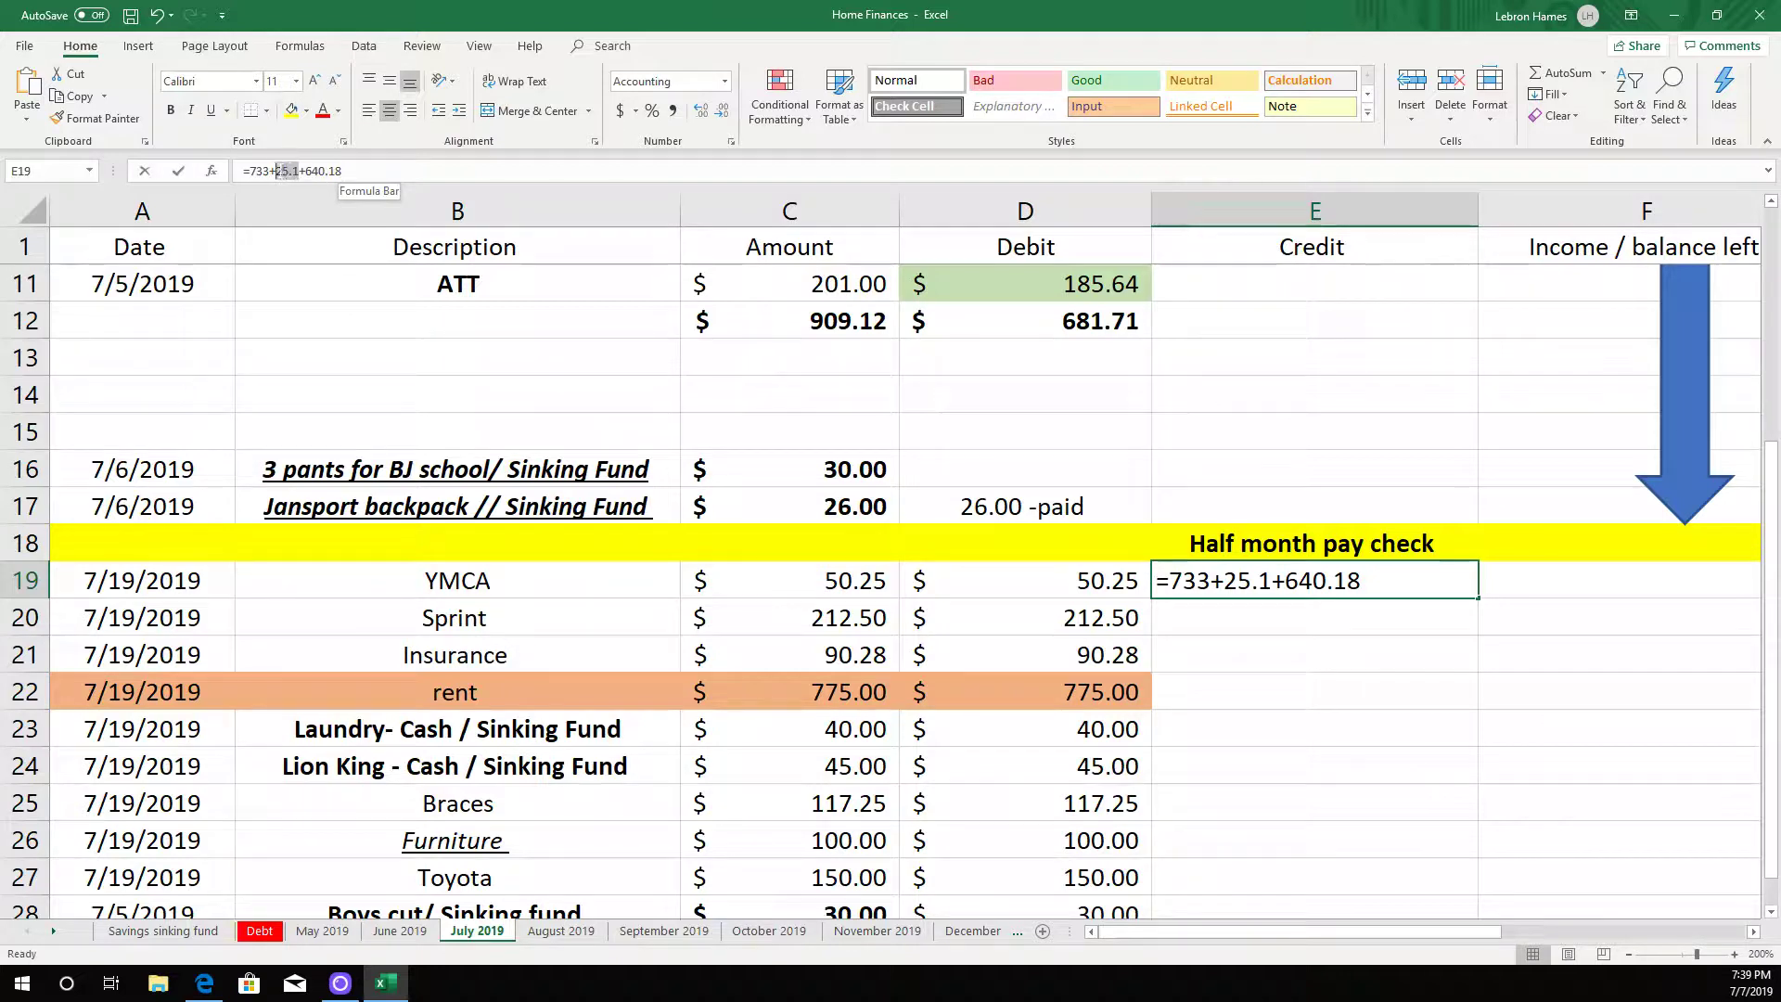
{"action": "type", "text": "6.98"}
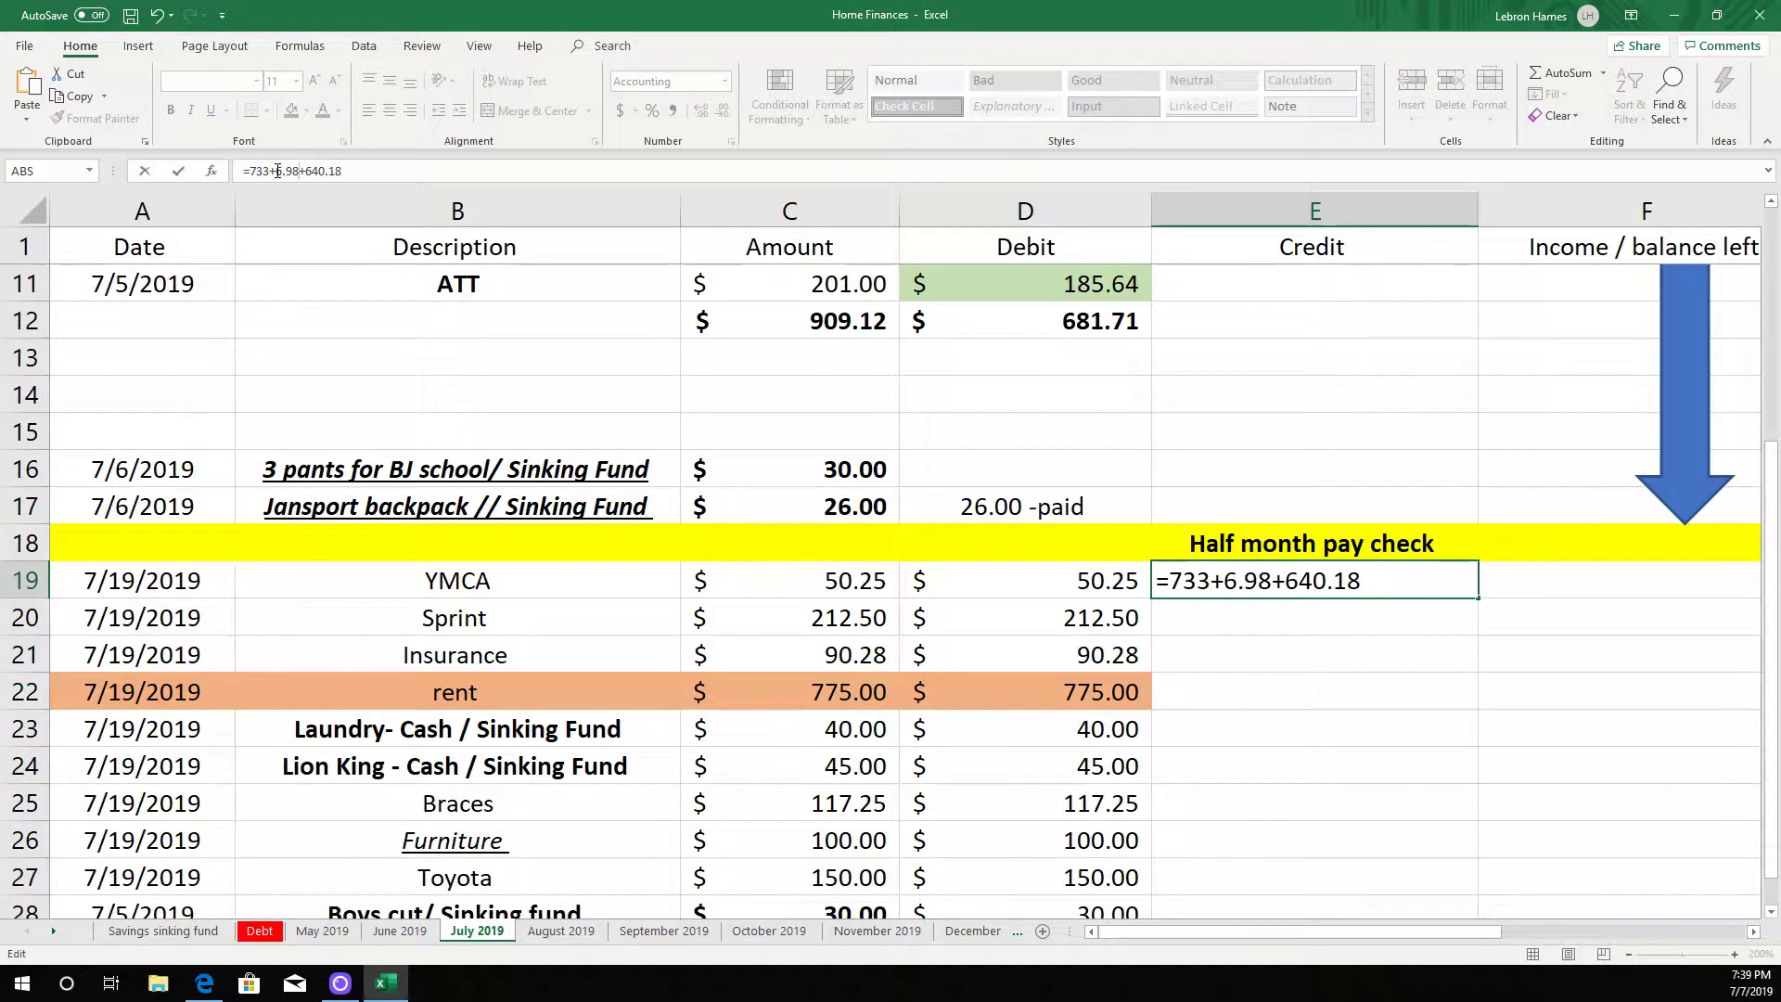
{"action": "left_click", "coordinate": [130, 16]}
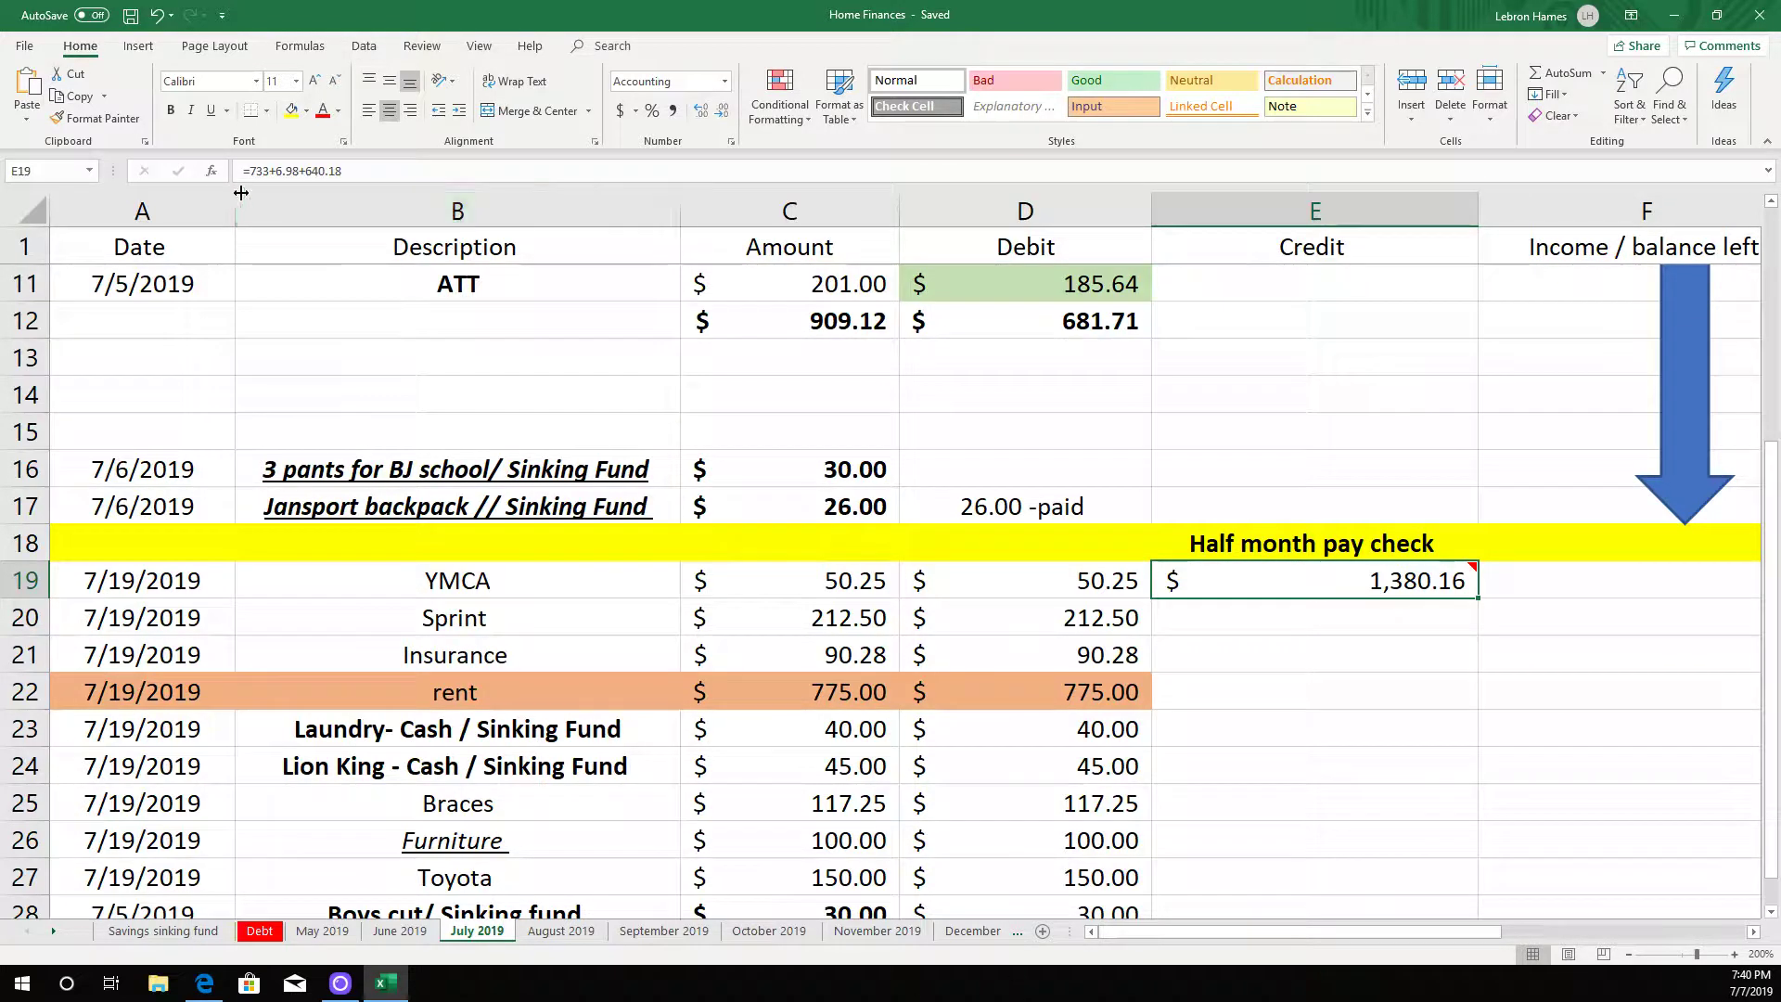
- Set the first term of the half month pay check credit formula to 748 and save the workbook
{"action": "left_click", "coordinate": [269, 174]}
{"action": "key", "text": "BackSpace"}
{"action": "key", "text": "BackSpace"}
{"action": "type", "text": "48"}
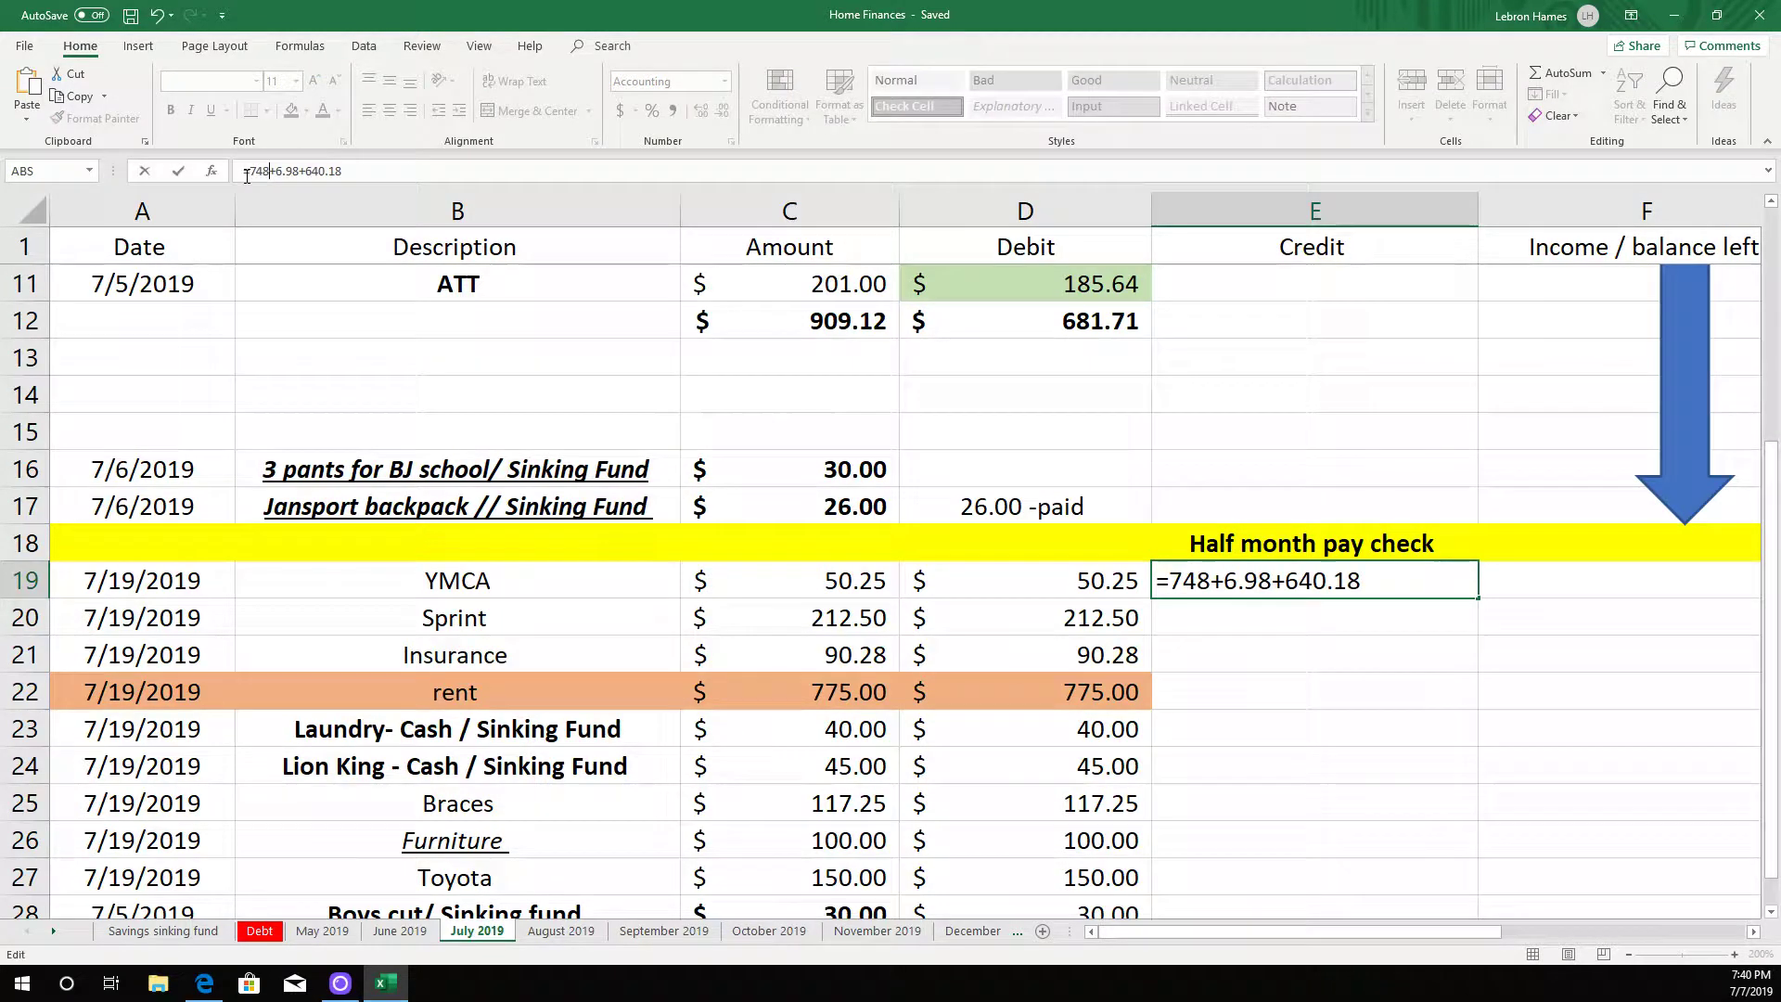
{"action": "left_click", "coordinate": [129, 15]}
- Review the 7/19/2019 expenses under the half month pay check and the early July entries, saving the workbook
{"action": "scroll", "coordinate": [371, 590], "scroll_direction": "down", "scroll_amount": 2}
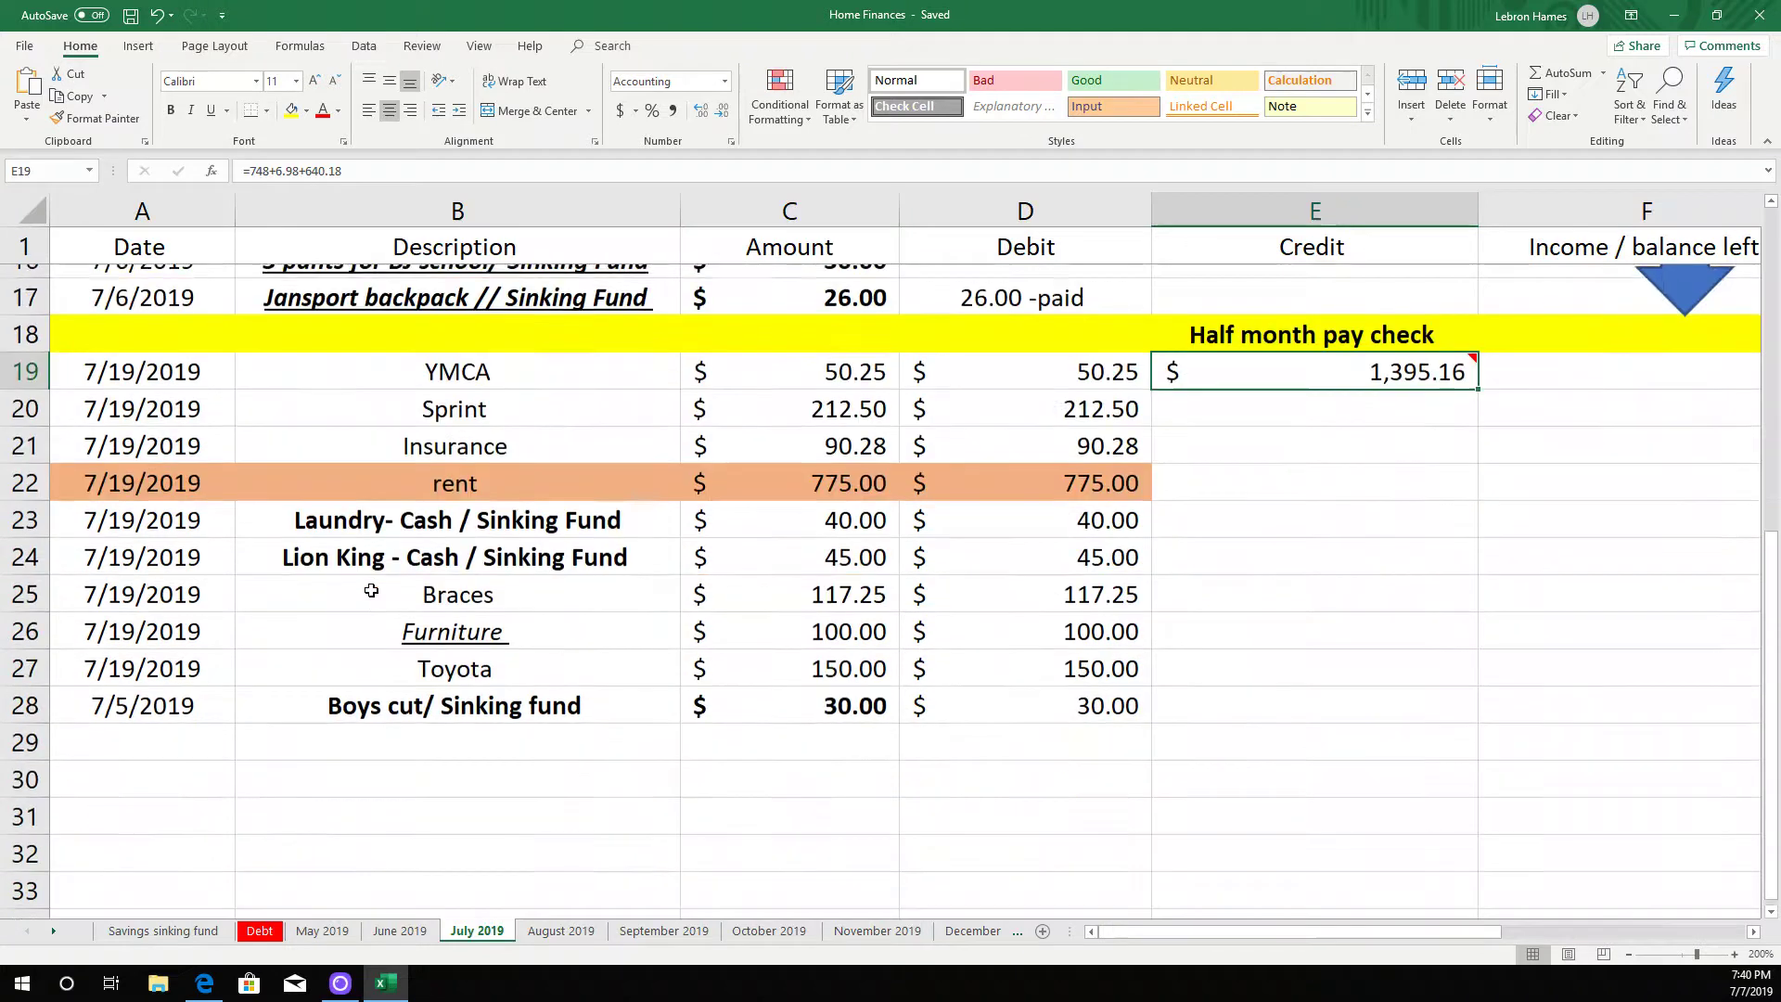
{"action": "scroll", "coordinate": [371, 590], "scroll_direction": "up", "scroll_amount": 1}
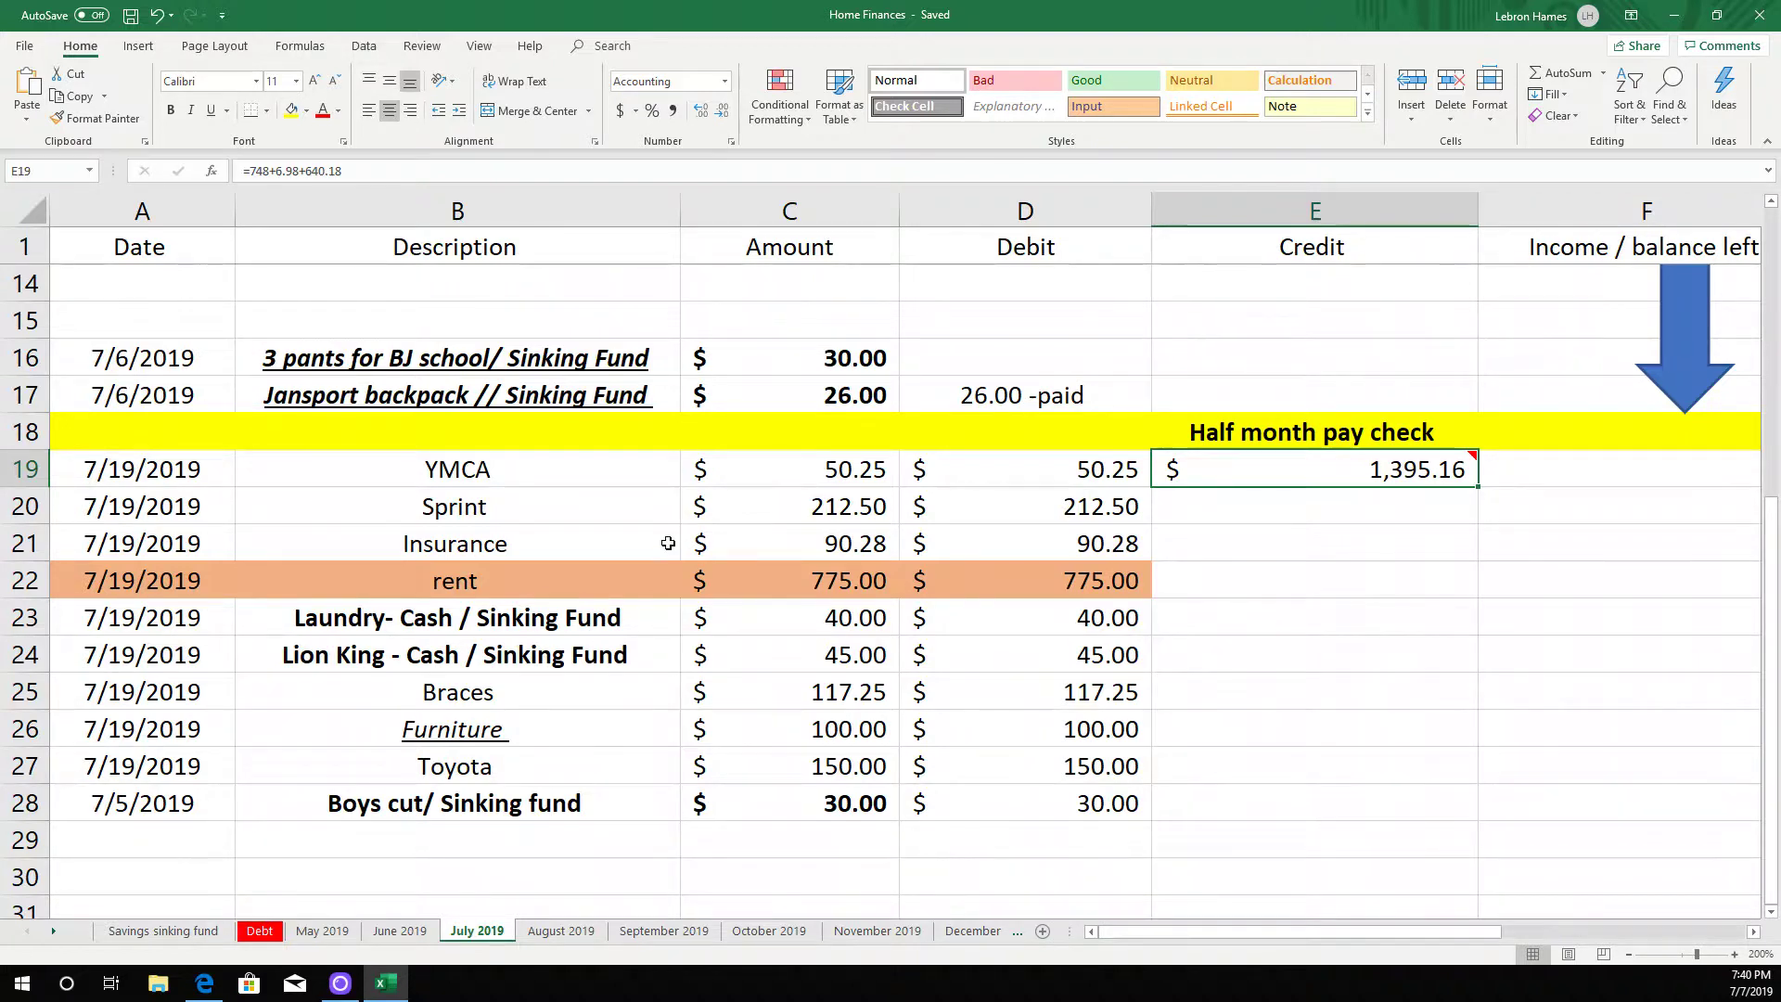
{"action": "scroll", "coordinate": [681, 542], "scroll_direction": "down", "scroll_amount": 1}
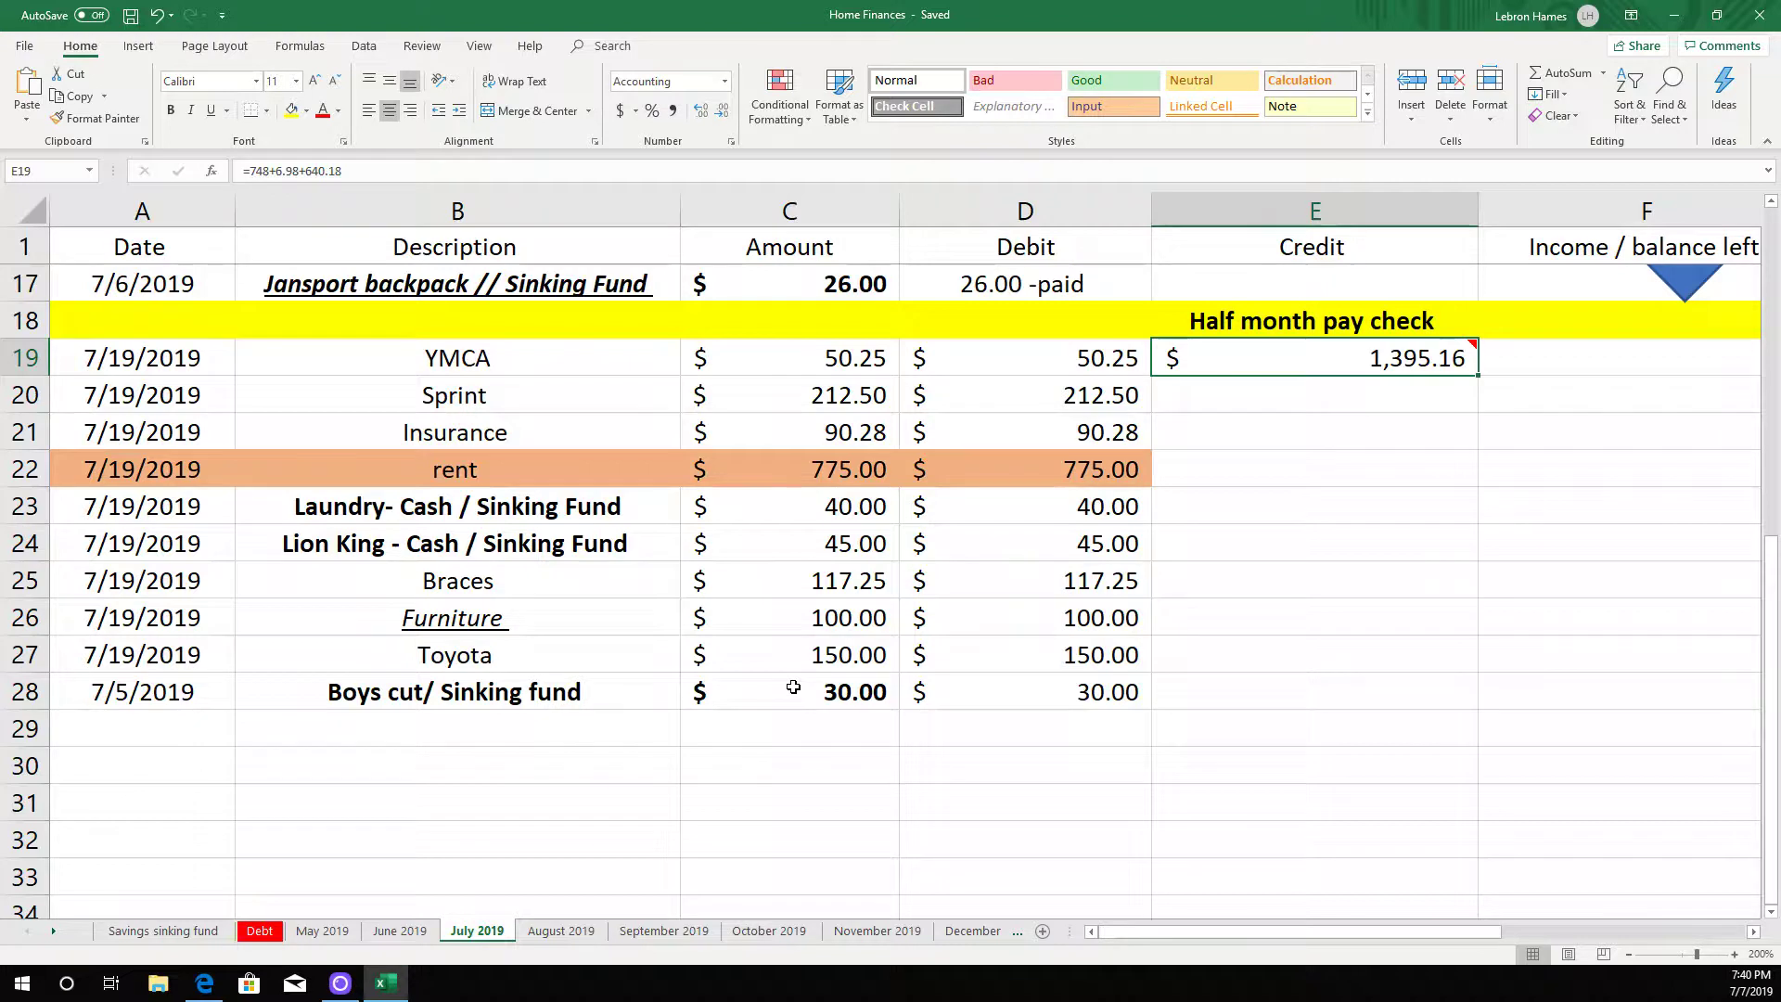
{"action": "scroll", "coordinate": [794, 687], "scroll_direction": "down", "scroll_amount": 1}
{"action": "scroll", "coordinate": [793, 685], "scroll_direction": "up", "scroll_amount": 2}
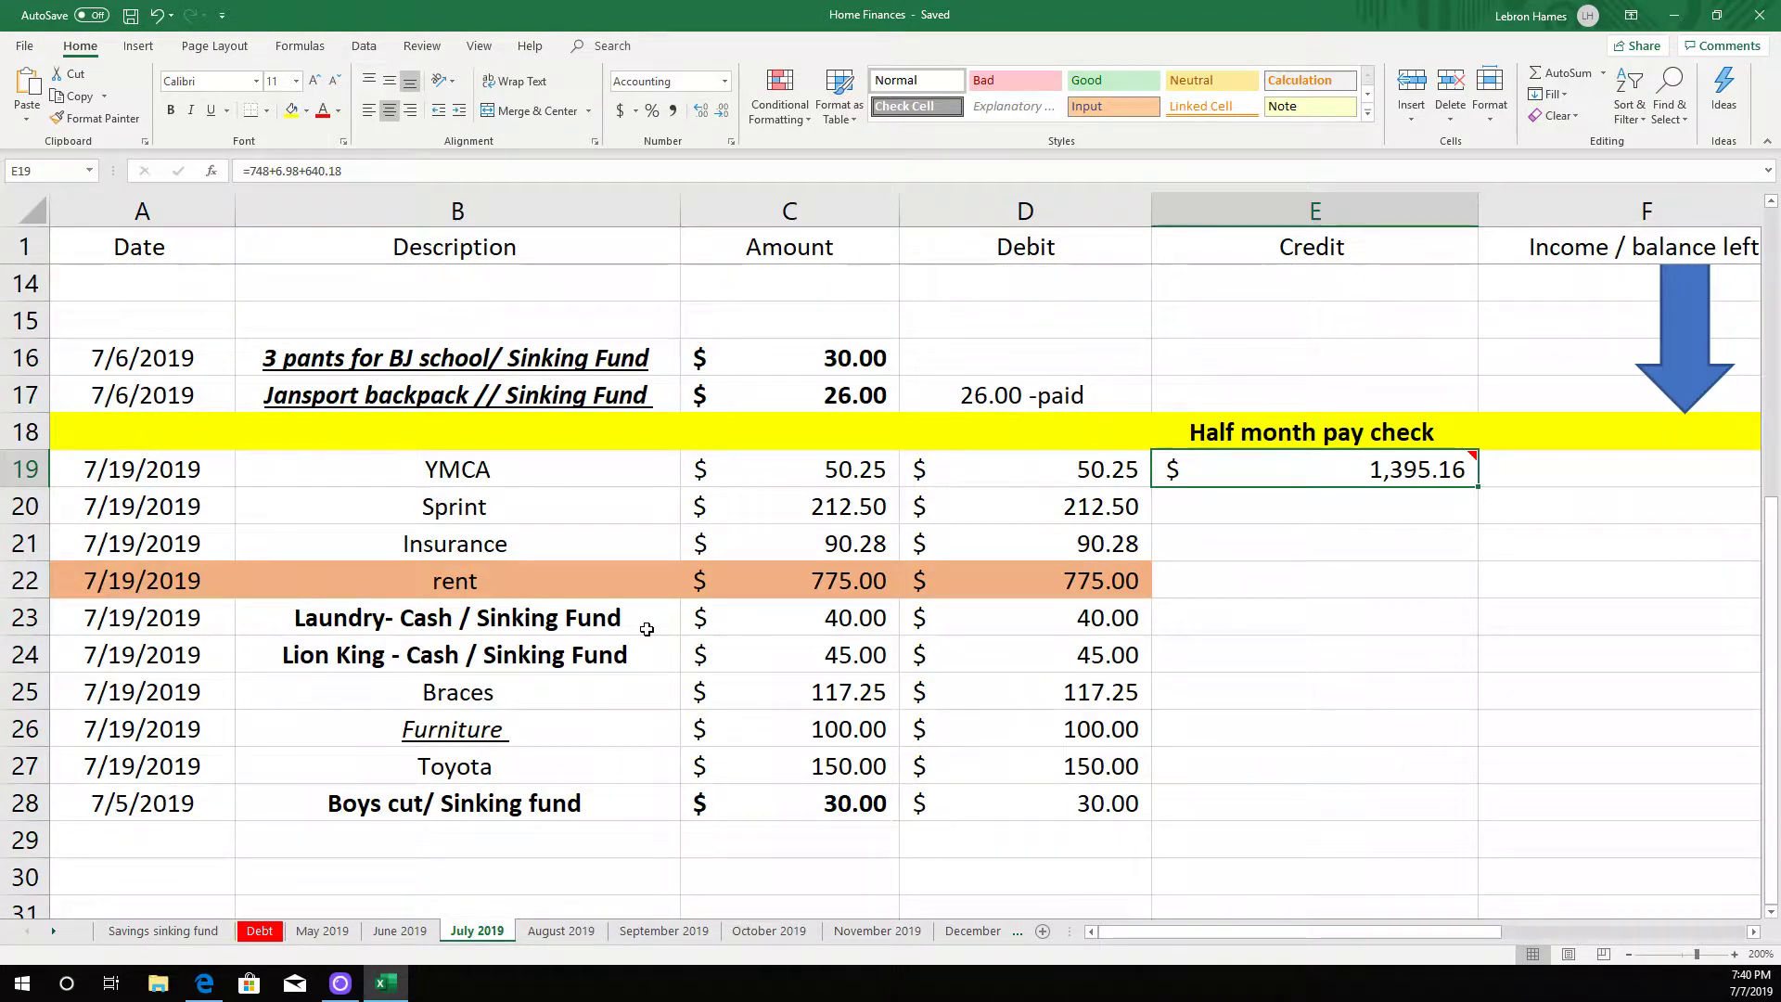
{"action": "left_click", "coordinate": [131, 16]}
{"action": "scroll", "coordinate": [556, 598], "scroll_direction": "up", "scroll_amount": 4}
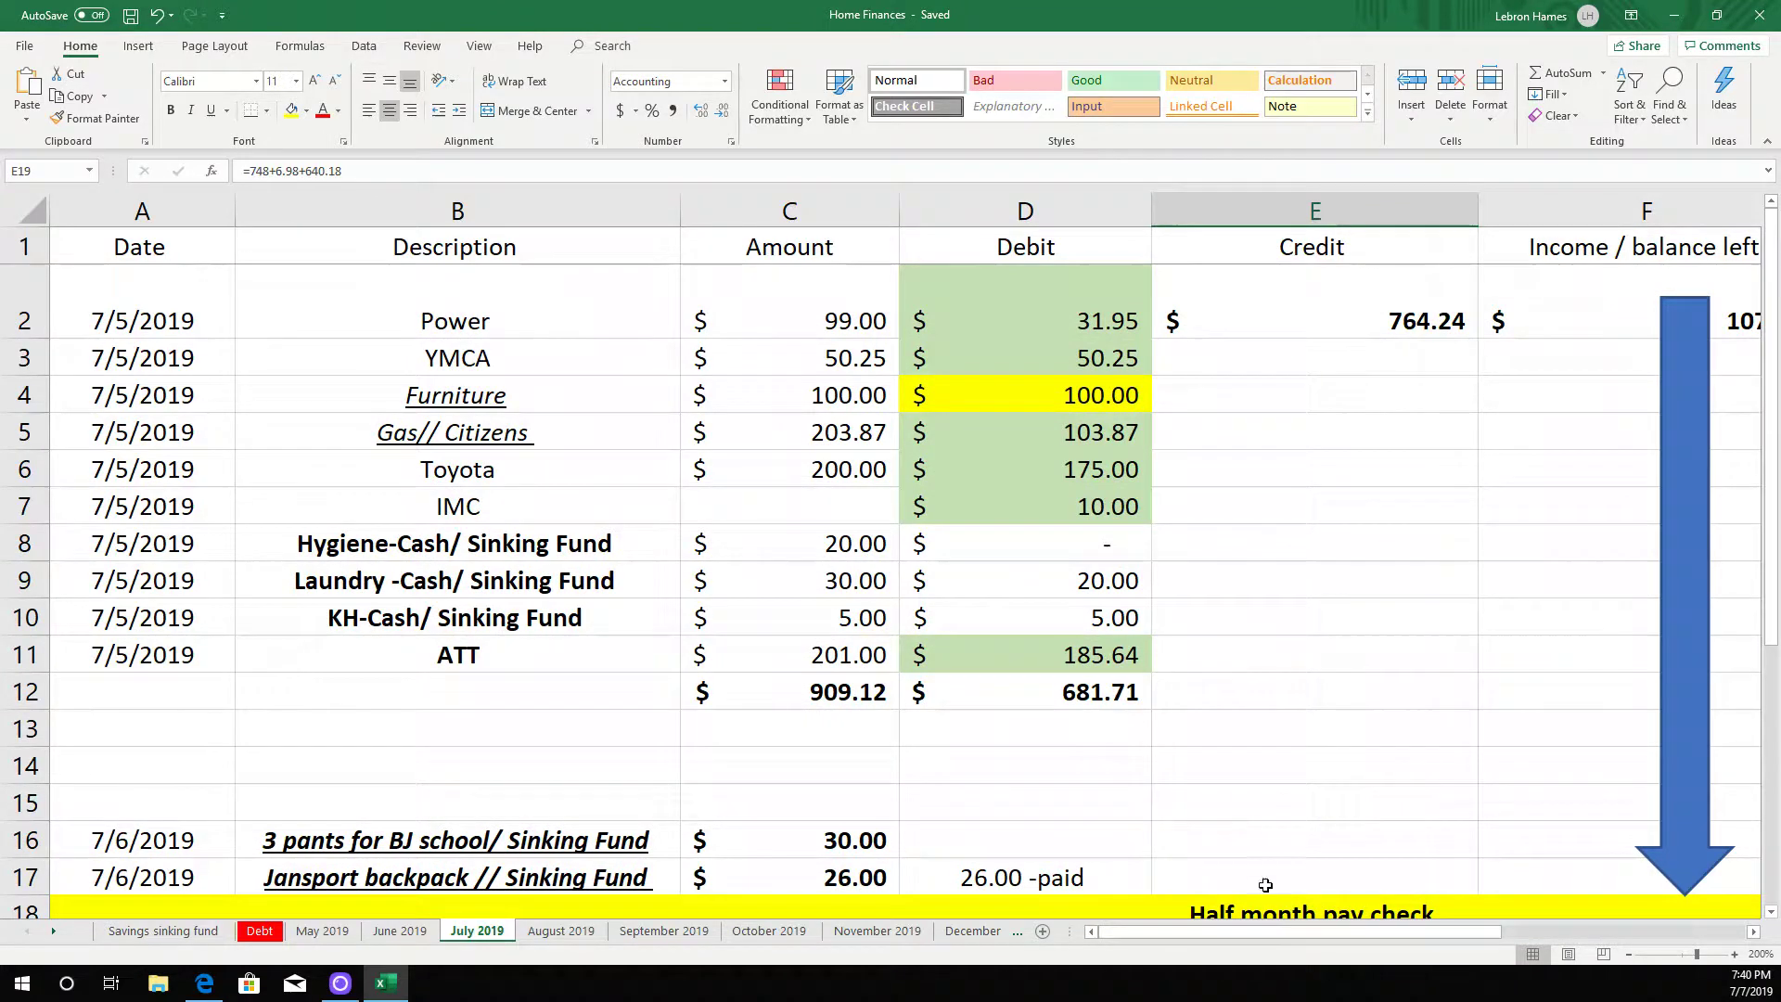
{"action": "scroll", "coordinate": [553, 869], "scroll_direction": "down", "scroll_amount": 2}
{"action": "scroll", "coordinate": [1344, 560], "scroll_direction": "up", "scroll_amount": 2}
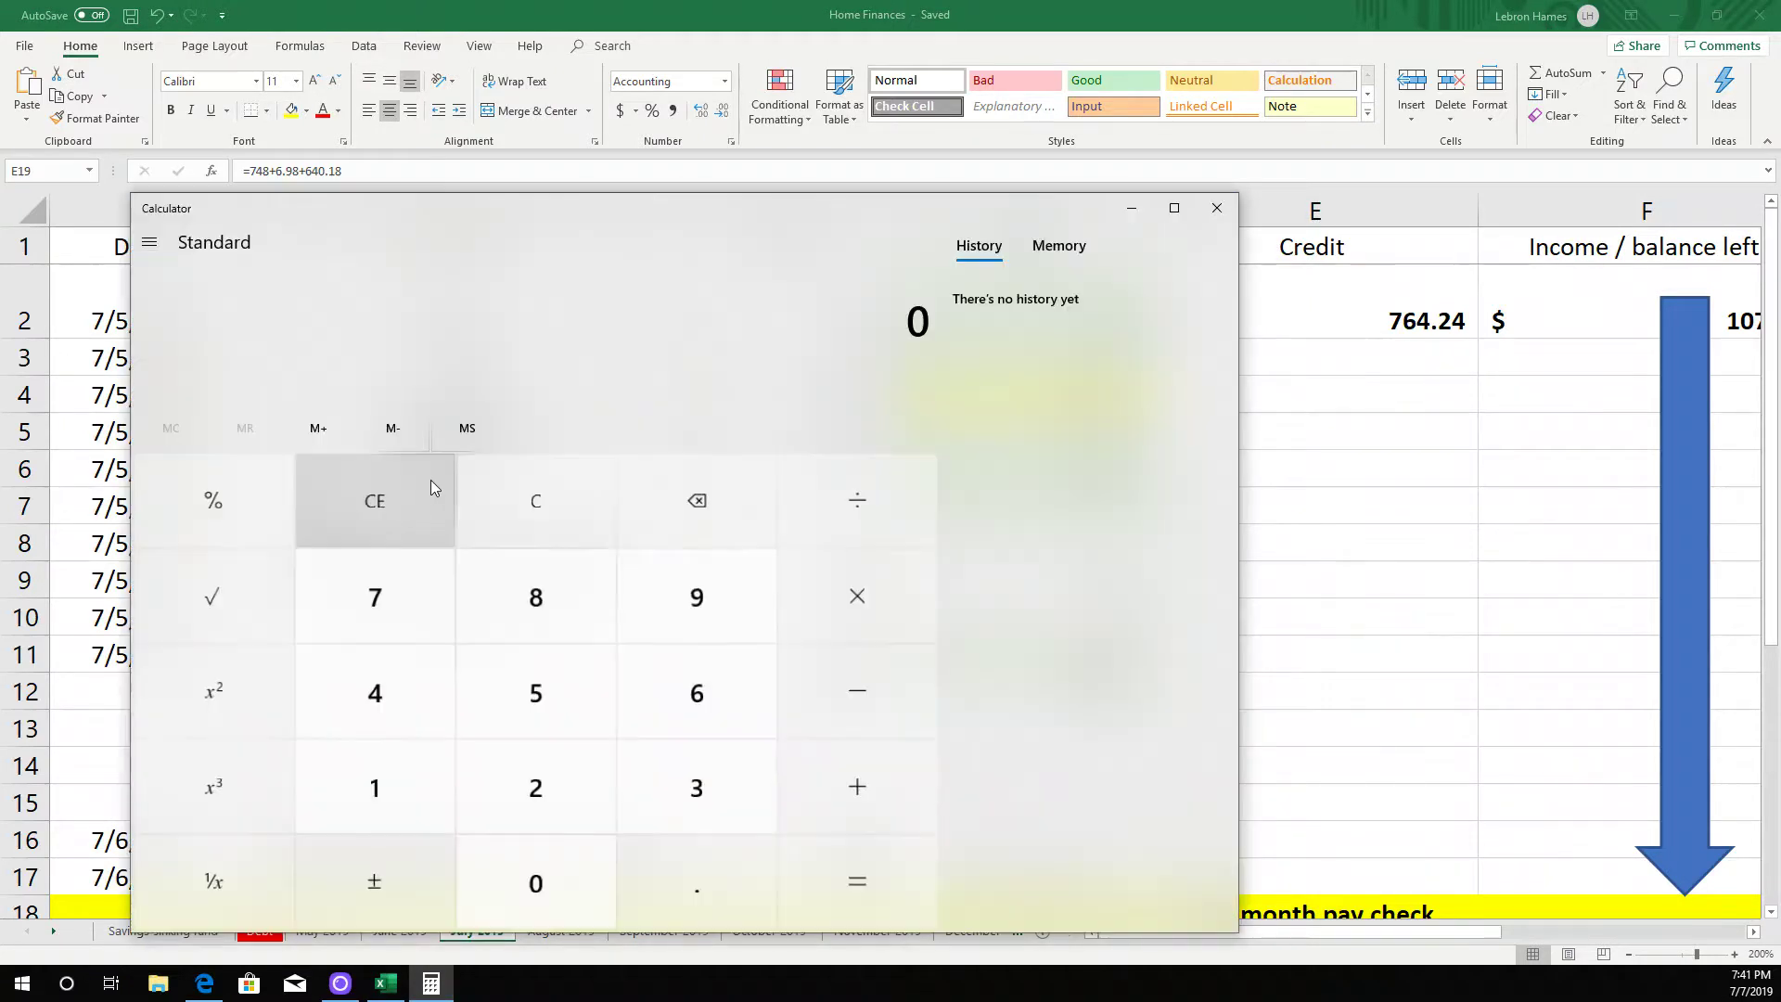
- Add 60.18 and 40.97 in Calculator and close it
{"action": "type", "text": "60.18 +"}
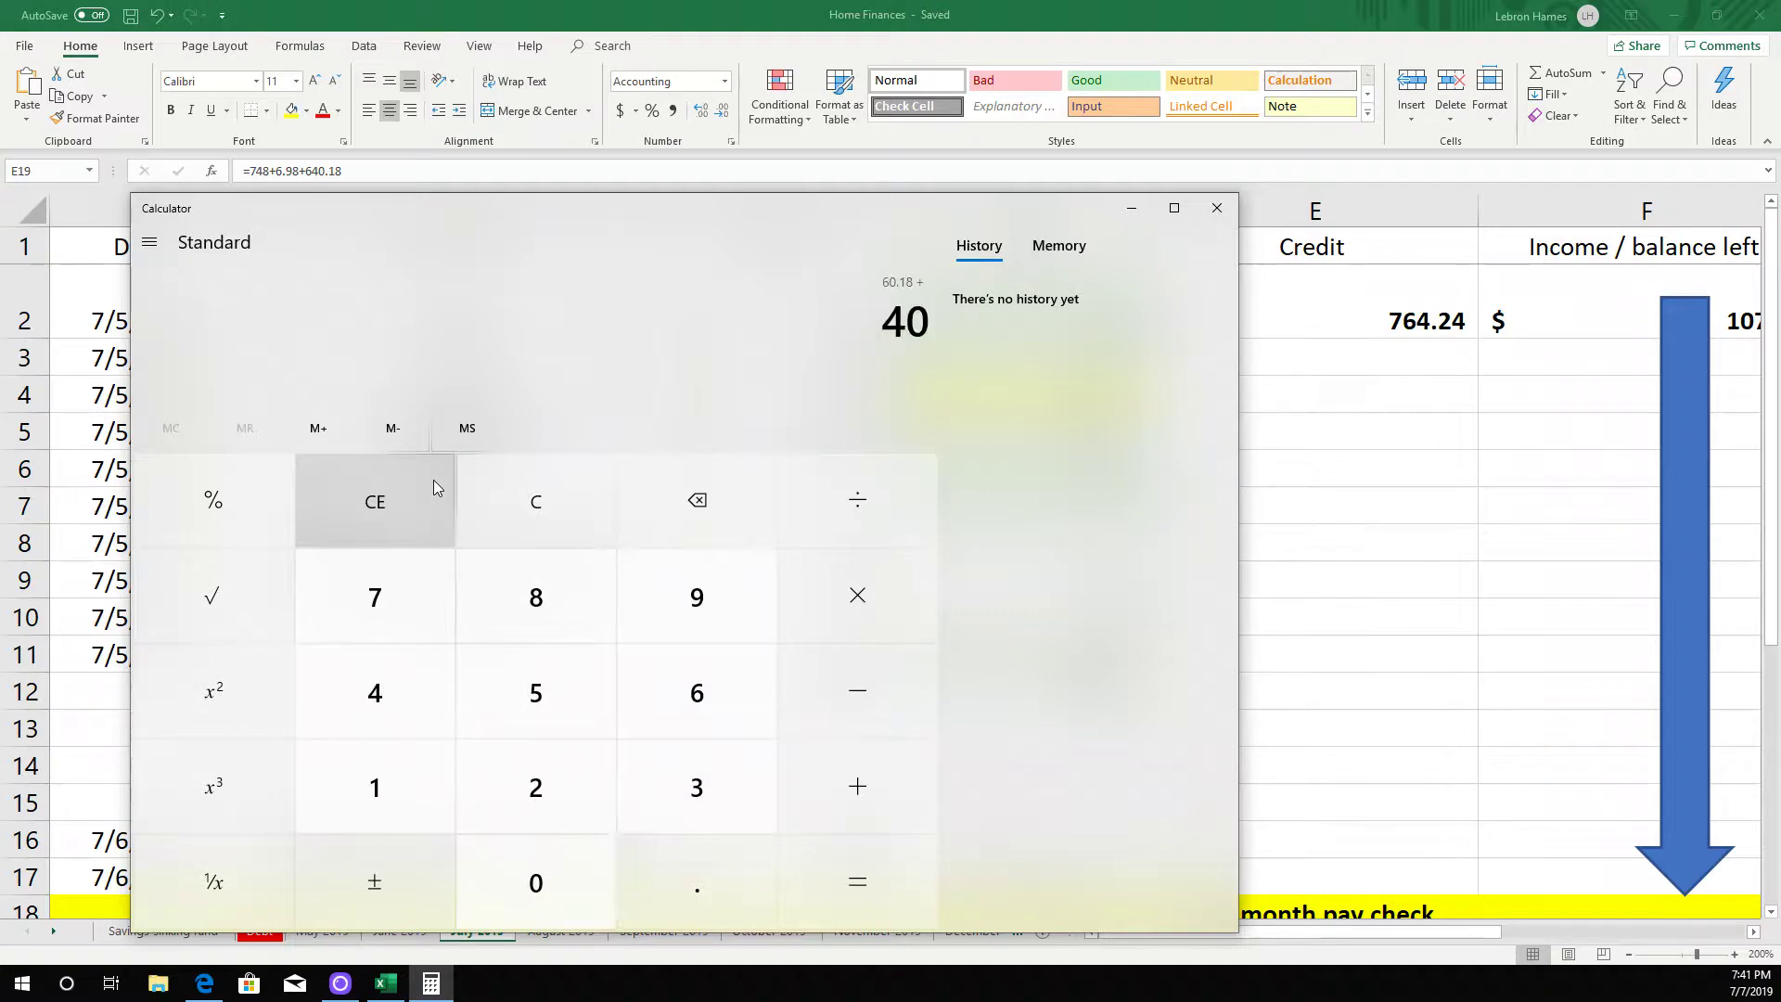
{"action": "type", "text": " 40.97 +"}
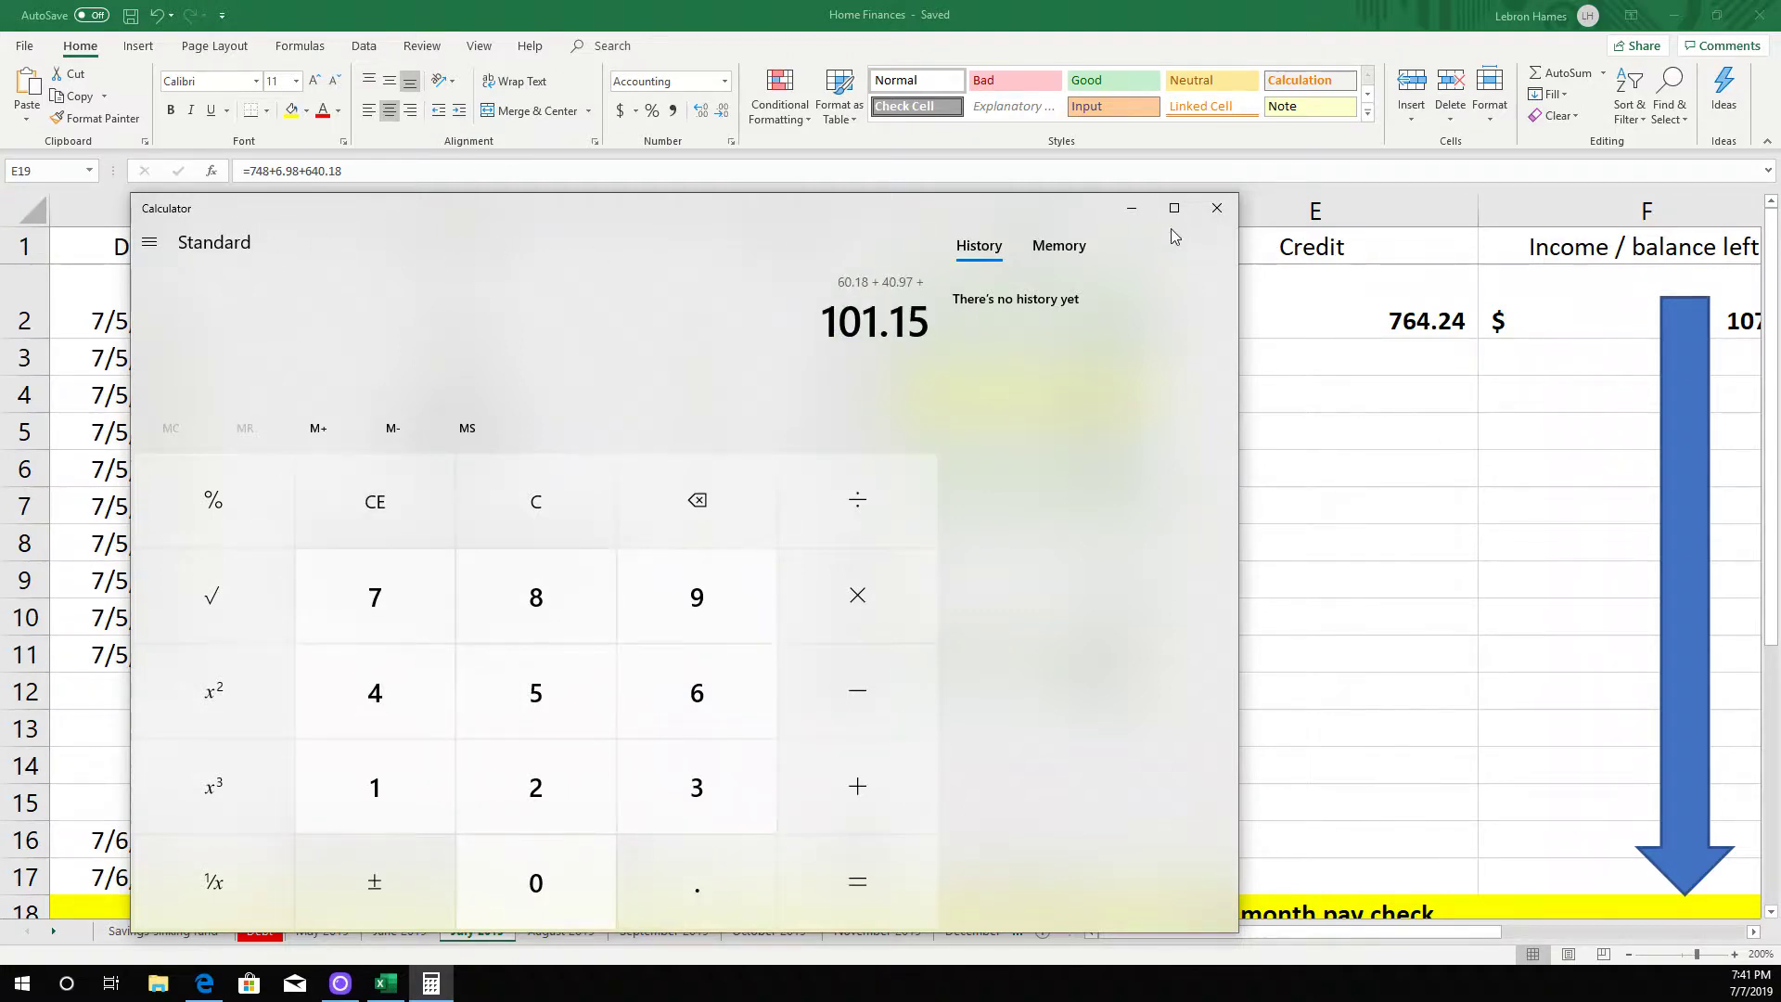
{"action": "left_click", "coordinate": [1216, 209]}
- Start a new expense entry in row 13 with the date 07/05/19 and the description Walmart
{"action": "left_click", "coordinate": [1570, 329]}
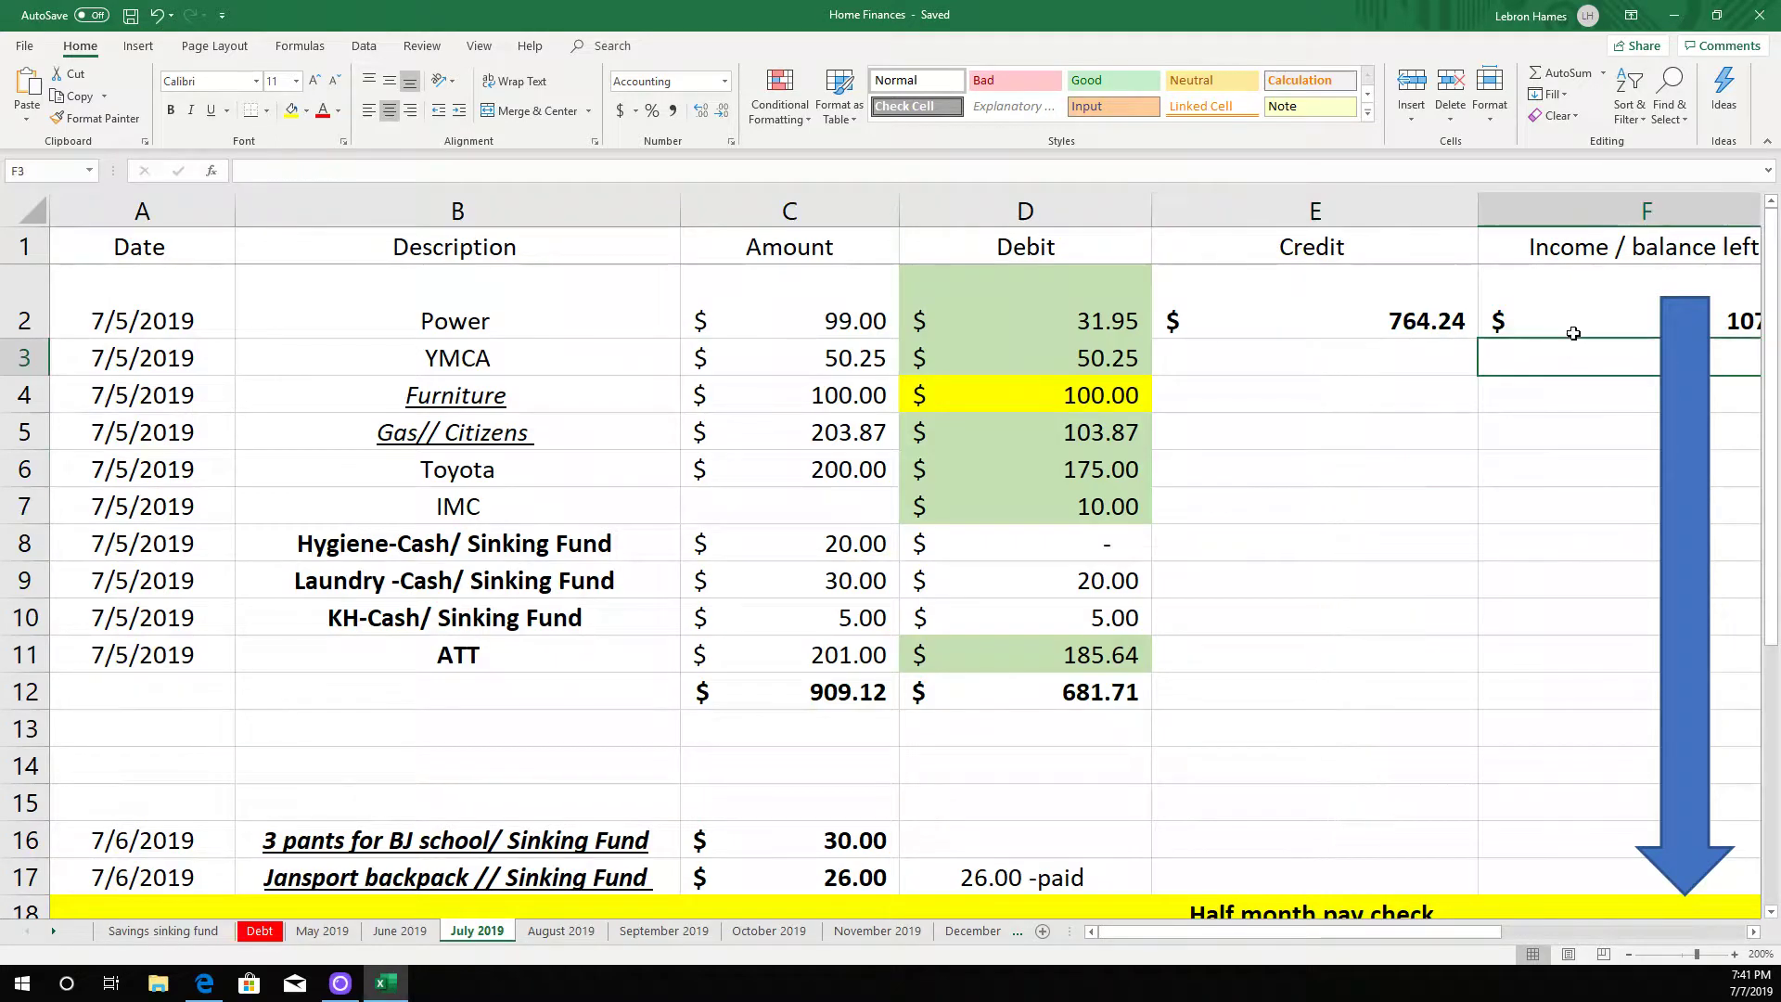
{"action": "left_click", "coordinate": [956, 730]}
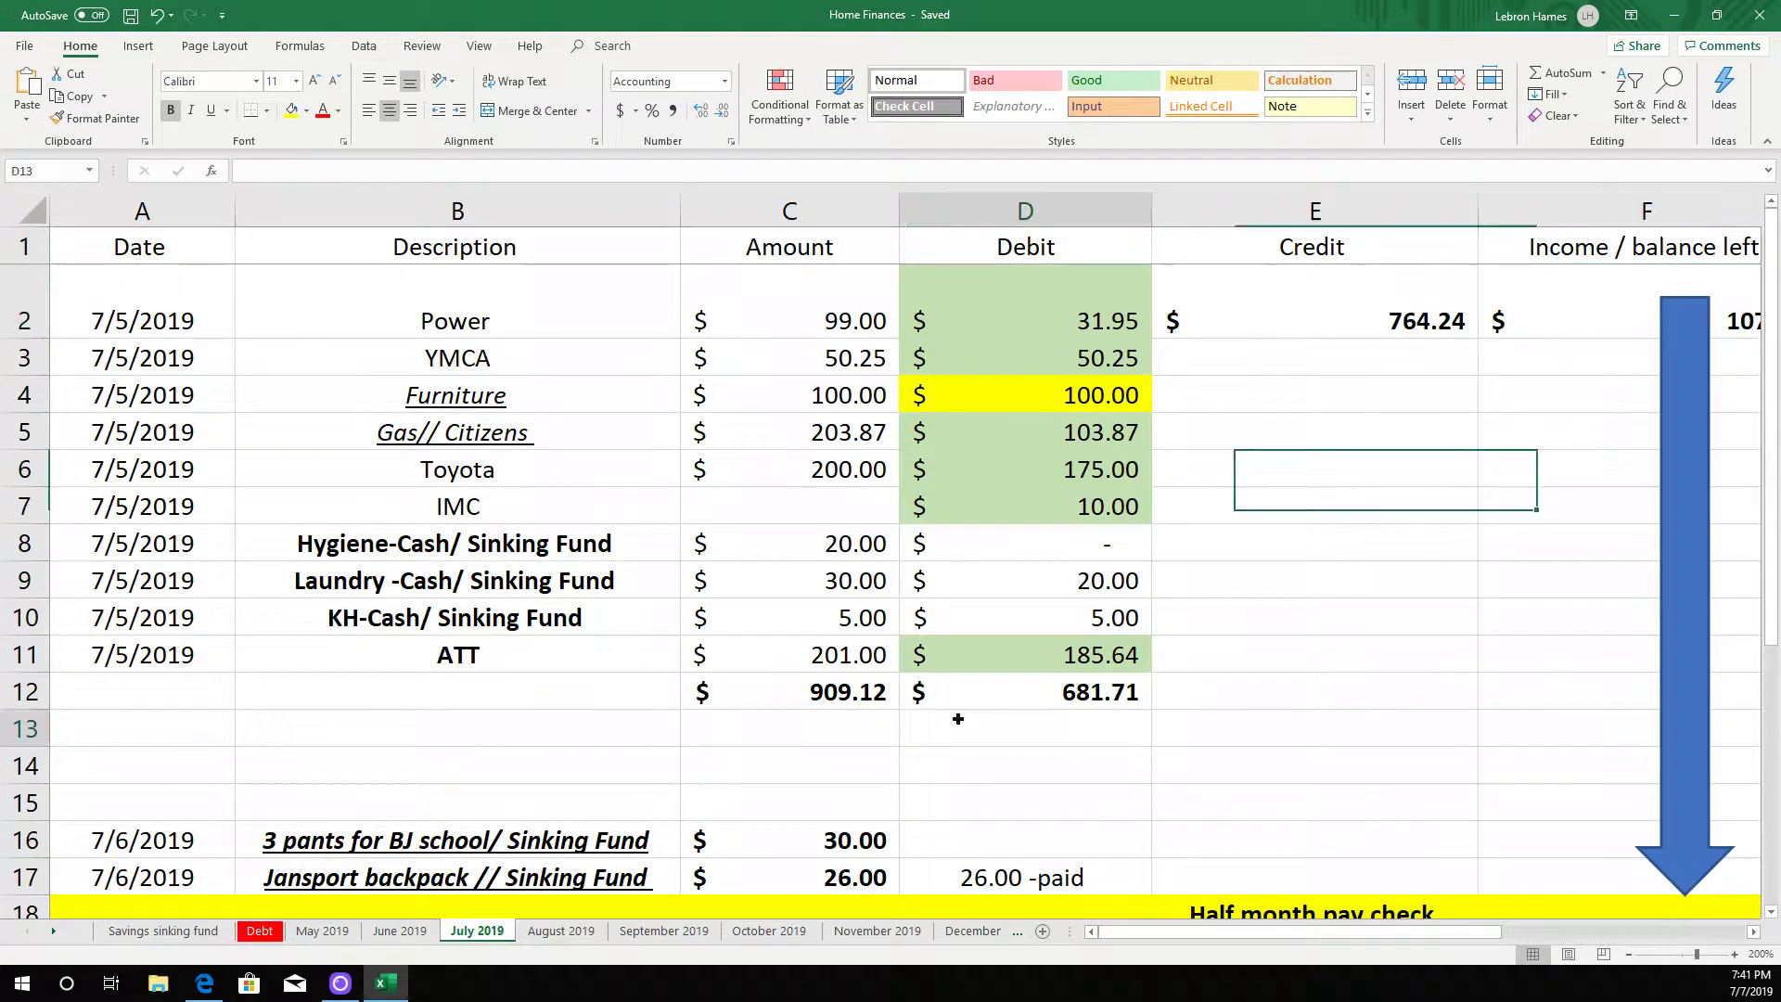
{"action": "left_click", "coordinate": [349, 727]}
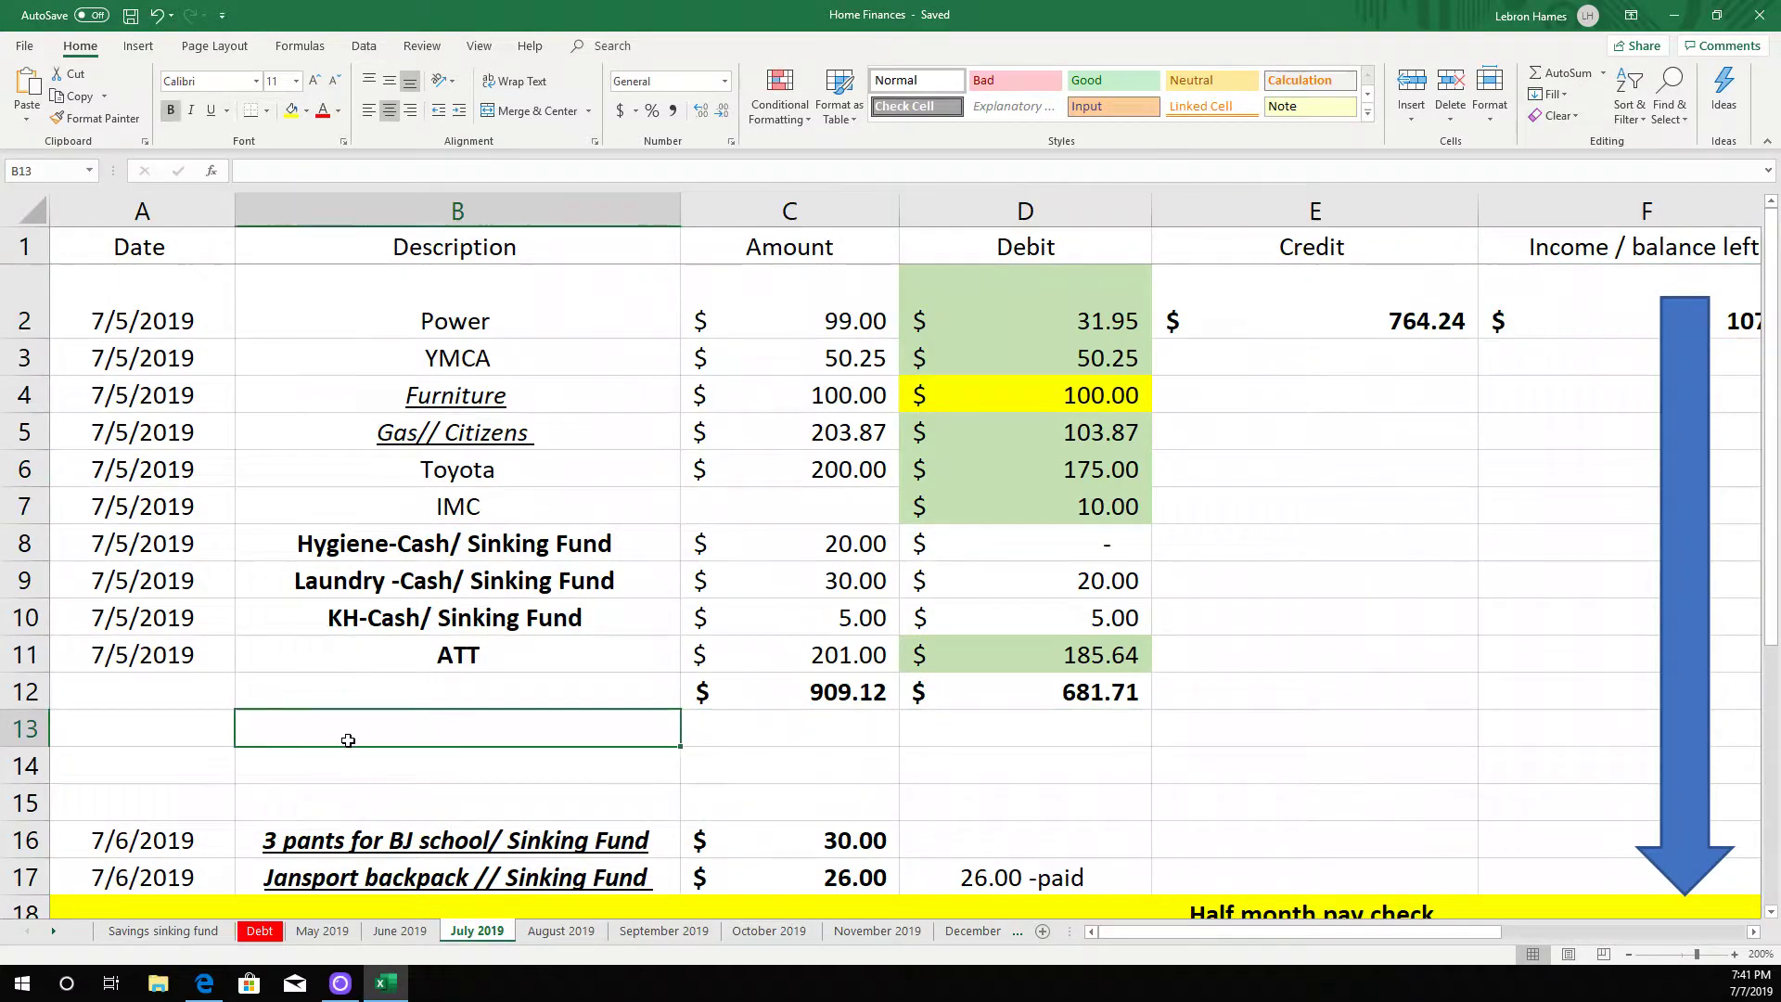
{"action": "scroll", "coordinate": [348, 739], "scroll_direction": "down", "scroll_amount": 3}
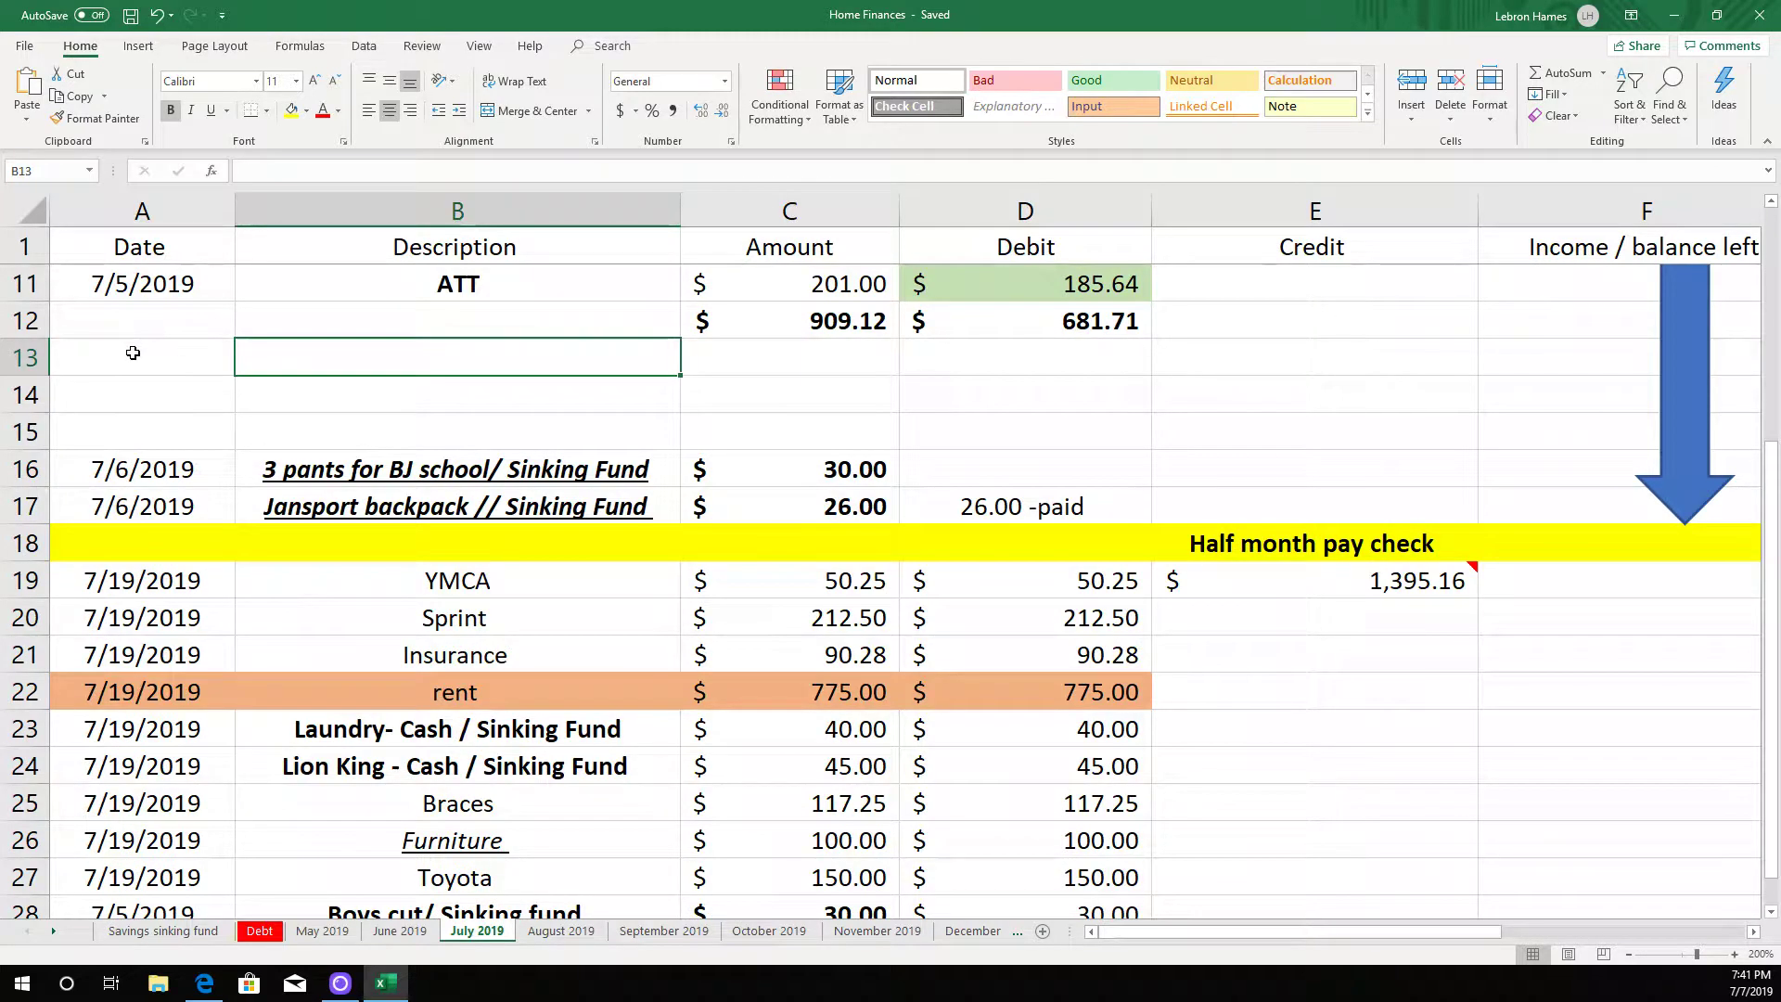
{"action": "left_click", "coordinate": [133, 352]}
{"action": "type", "text": "07/"}
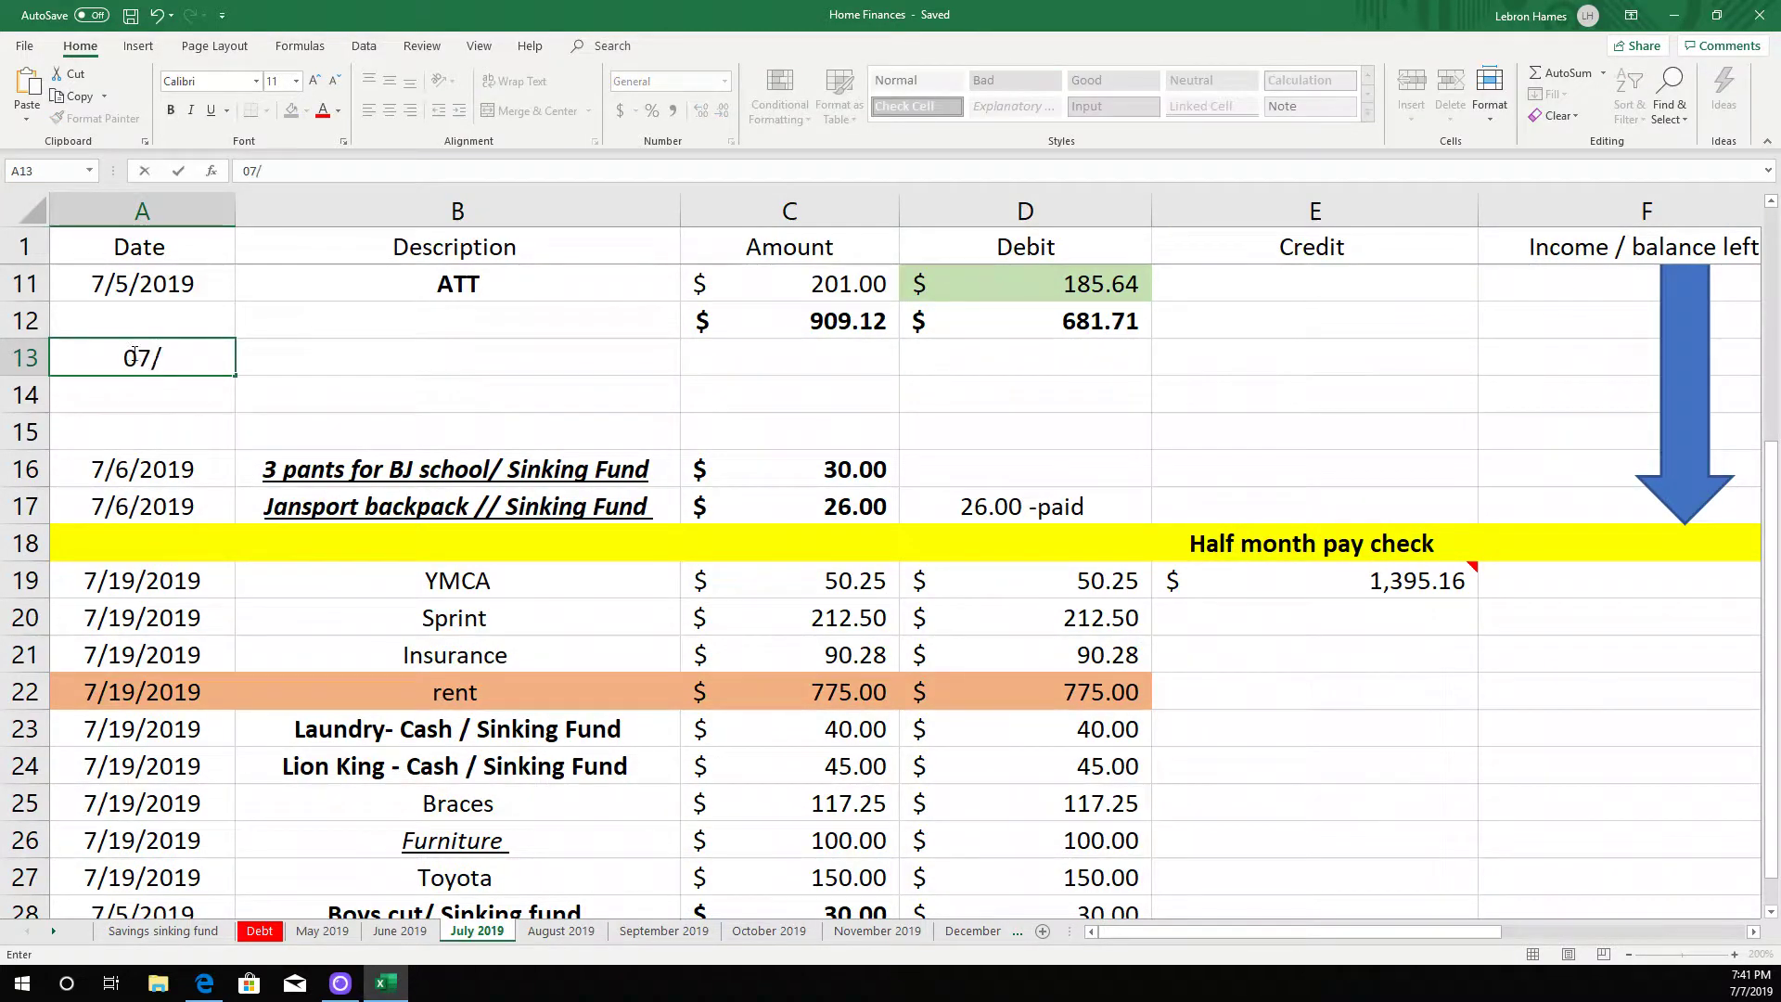
{"action": "type", "text": "05/19"}
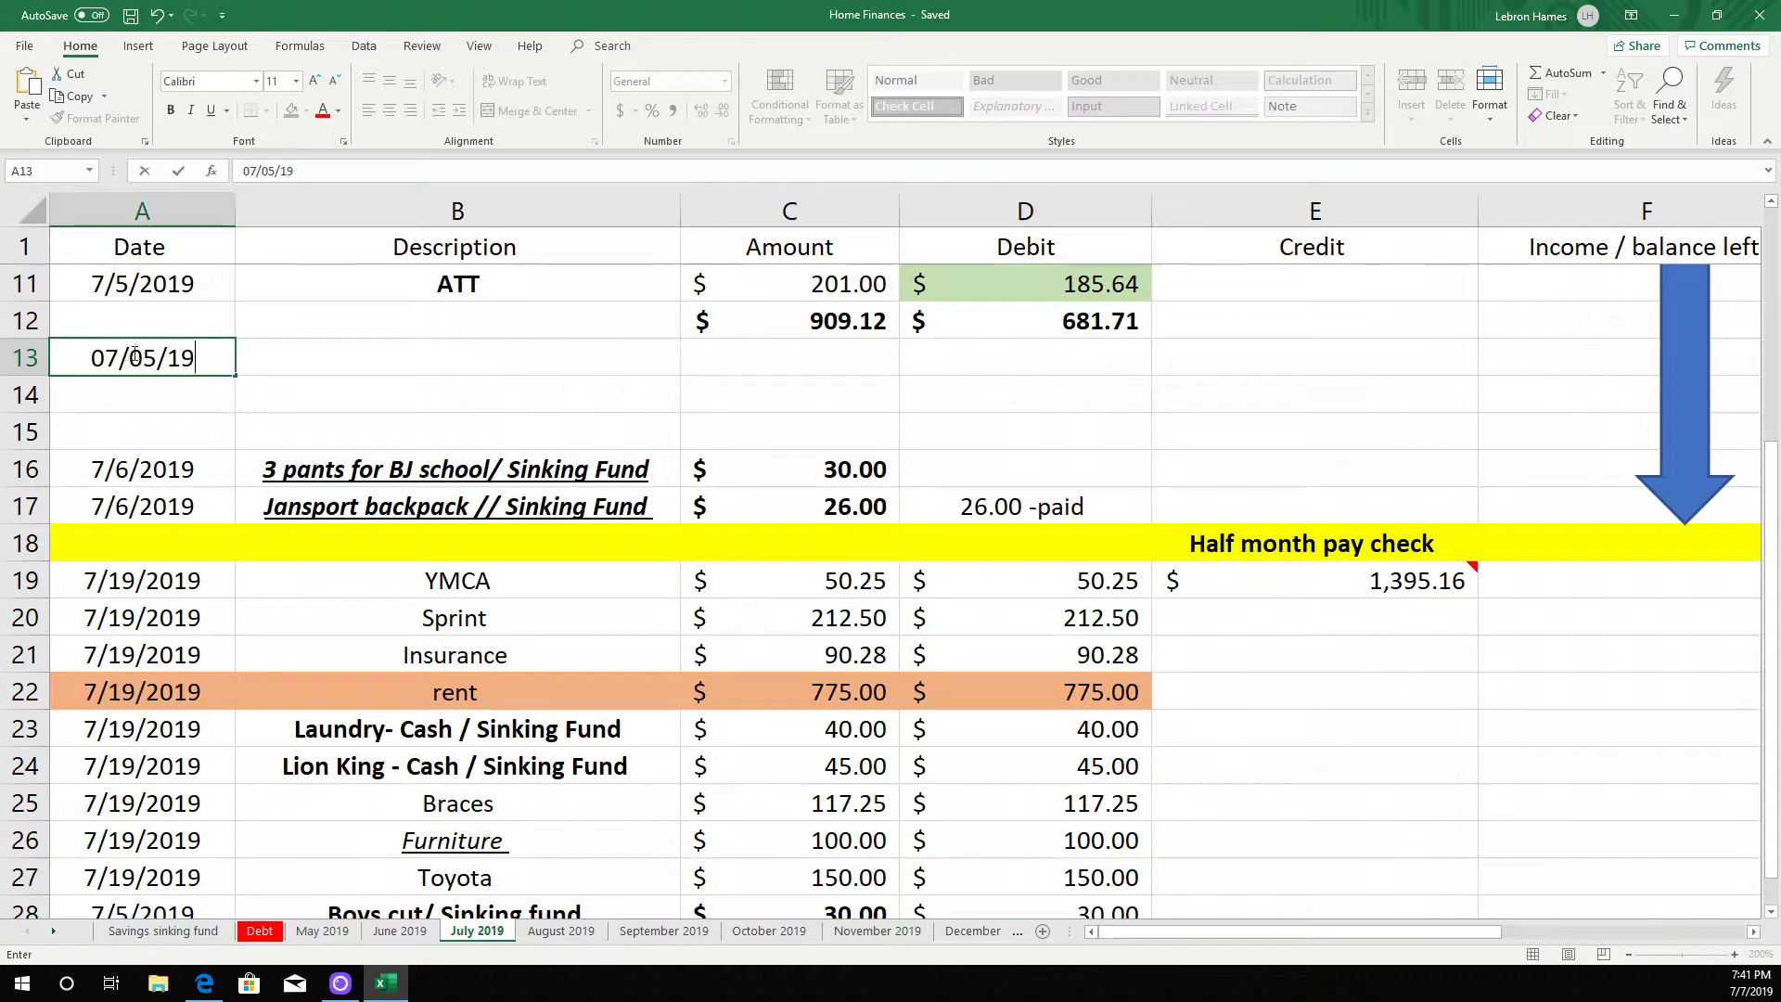
{"action": "key", "text": "Tab"}
{"action": "type", "text": "Walma"}
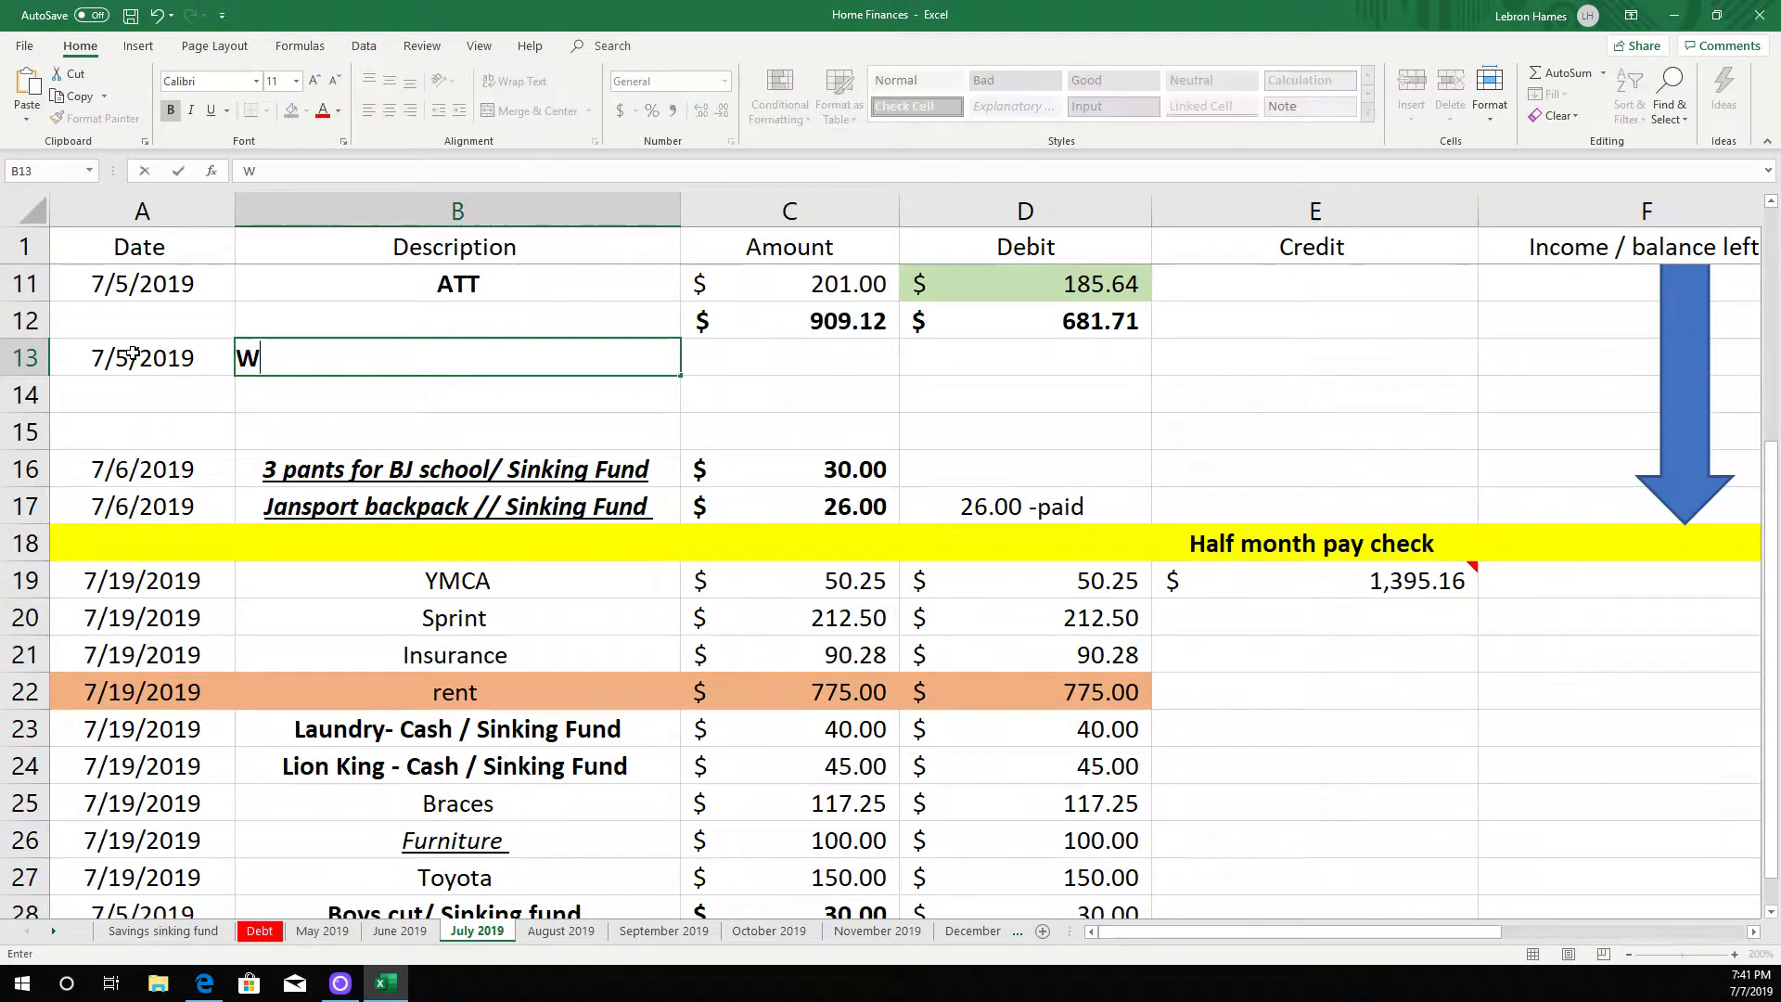
{"action": "key", "text": "Tab"}
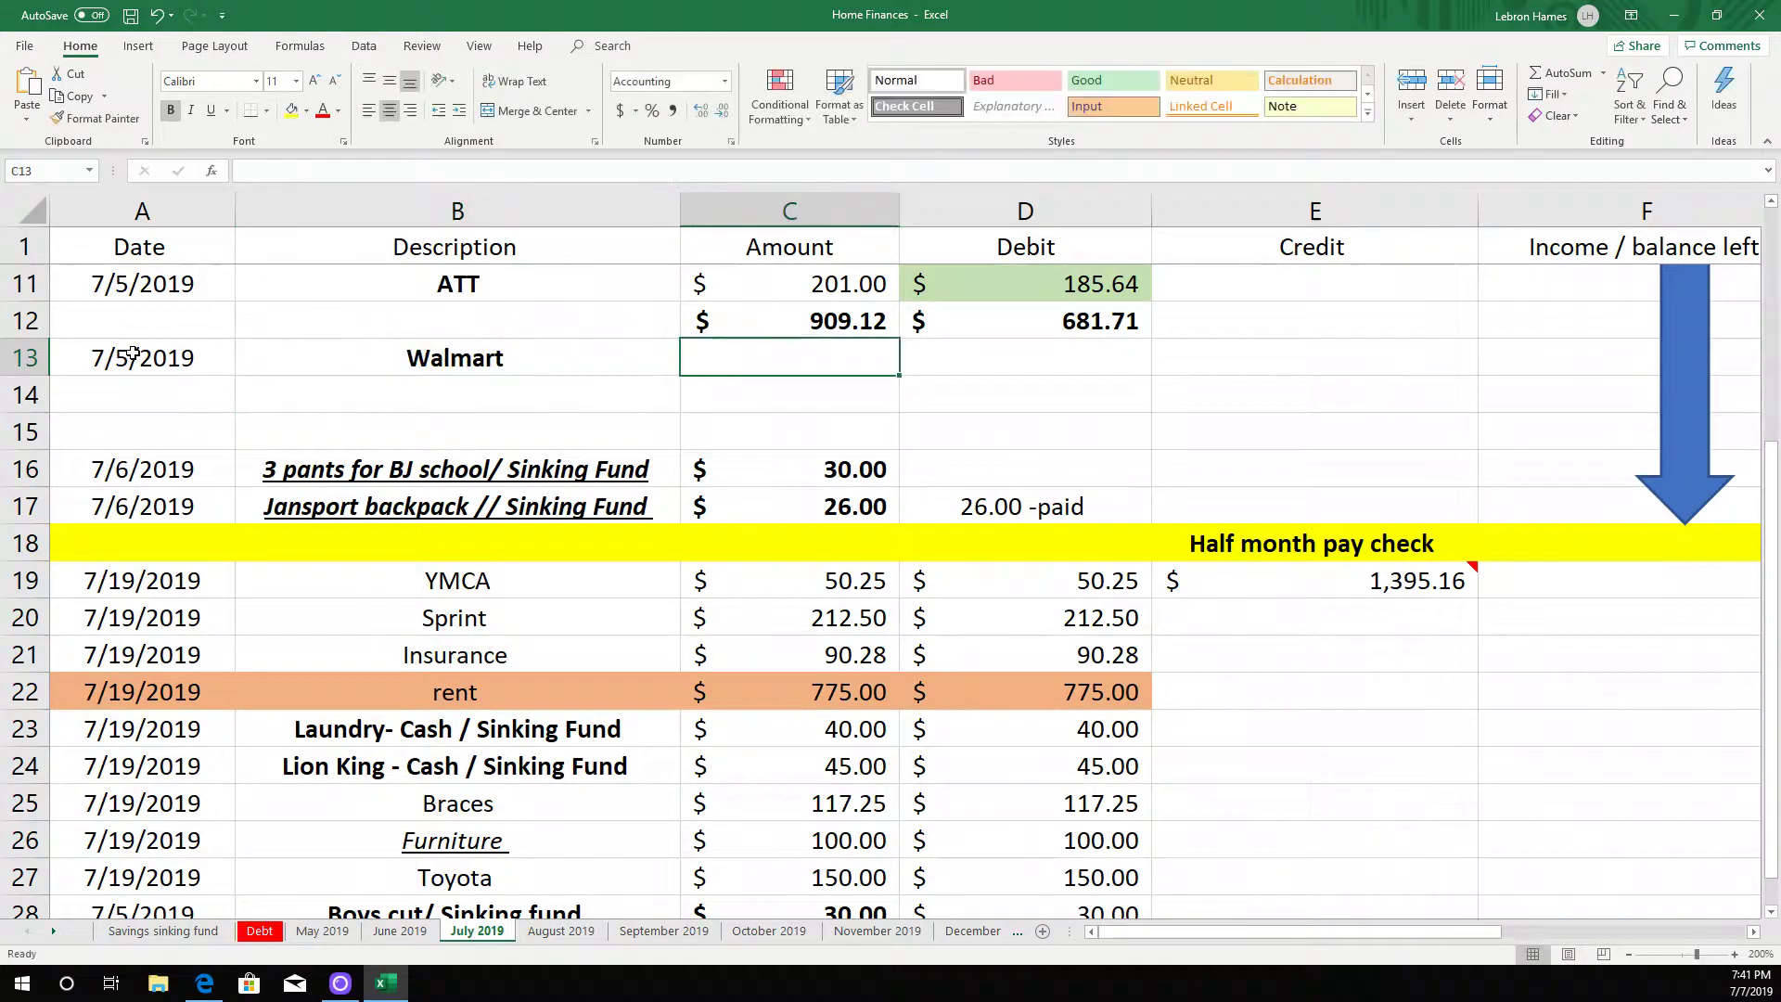
- Enter 101.15 as the Debit of the Walmart expense, leaving its Amount blank
{"action": "key", "text": "Tab"}
{"action": "type", "text": "q"}
{"action": "key", "text": "BackSpace"}
{"action": "type", "text": "101.15"}
{"action": "key", "text": "Return"}
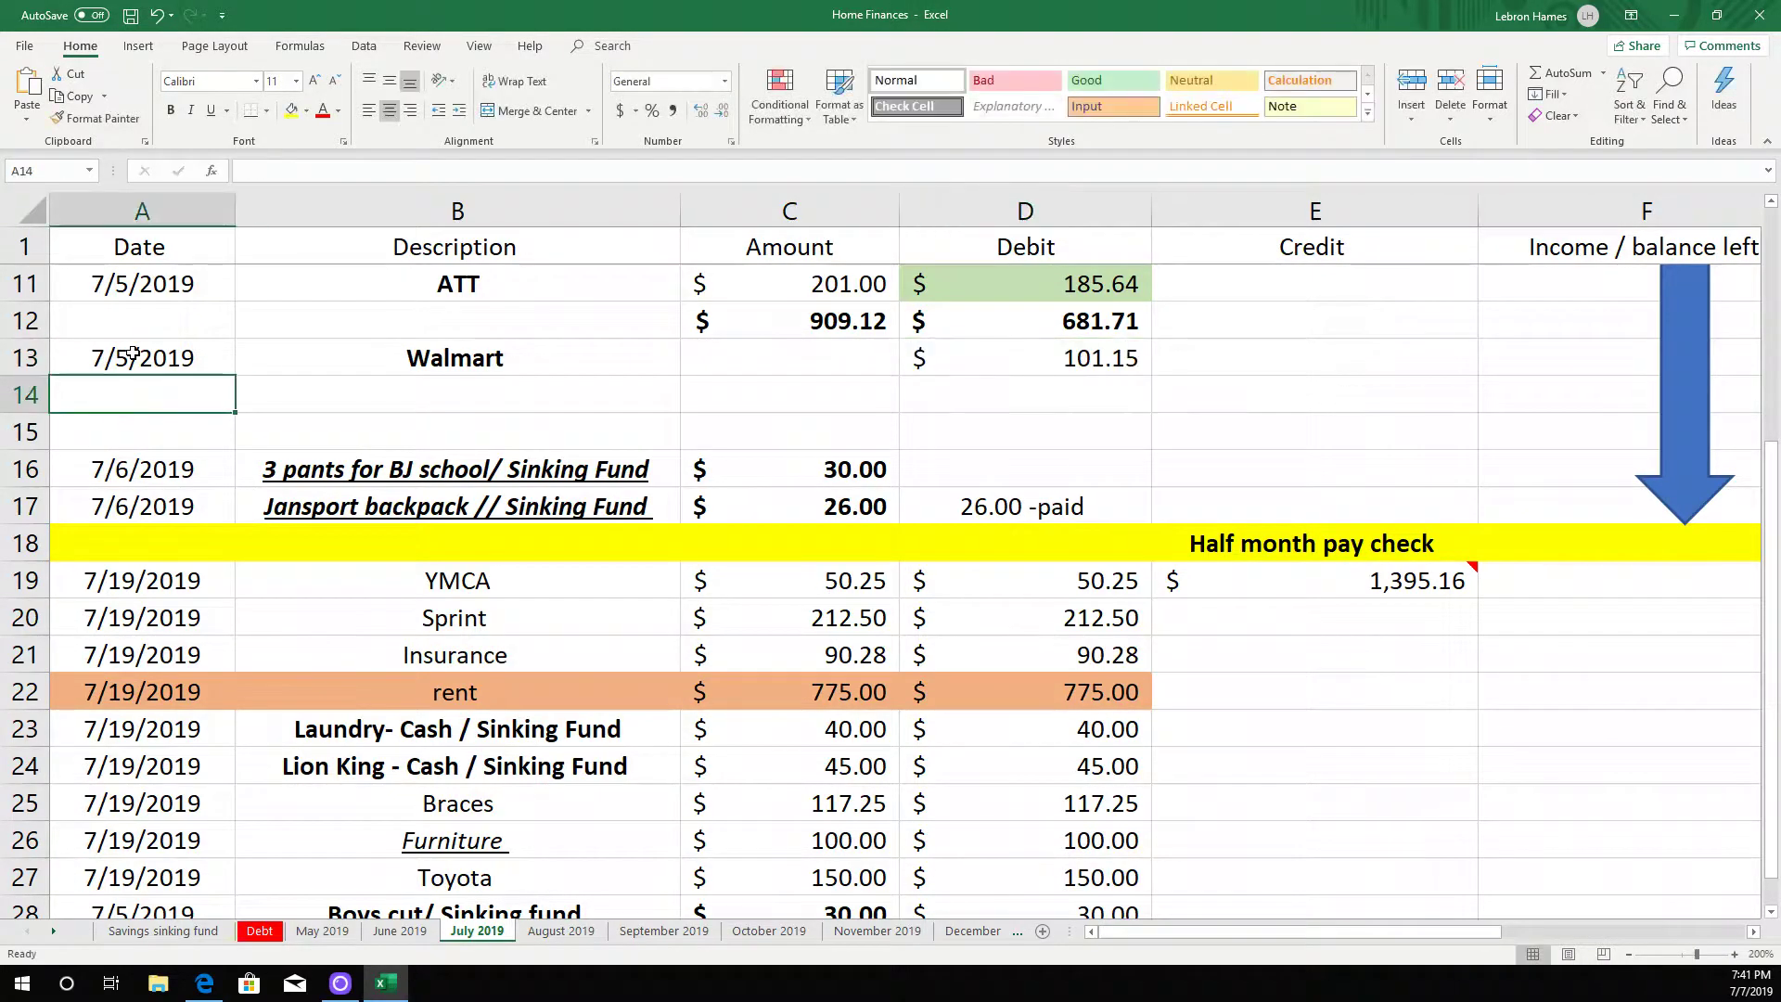
- Check the Walmart debit entry and the formula behind the 7/5/2019 Credit amount
{"action": "left_click", "coordinate": [928, 373]}
{"action": "scroll", "coordinate": [927, 376], "scroll_direction": "up", "scroll_amount": 3}
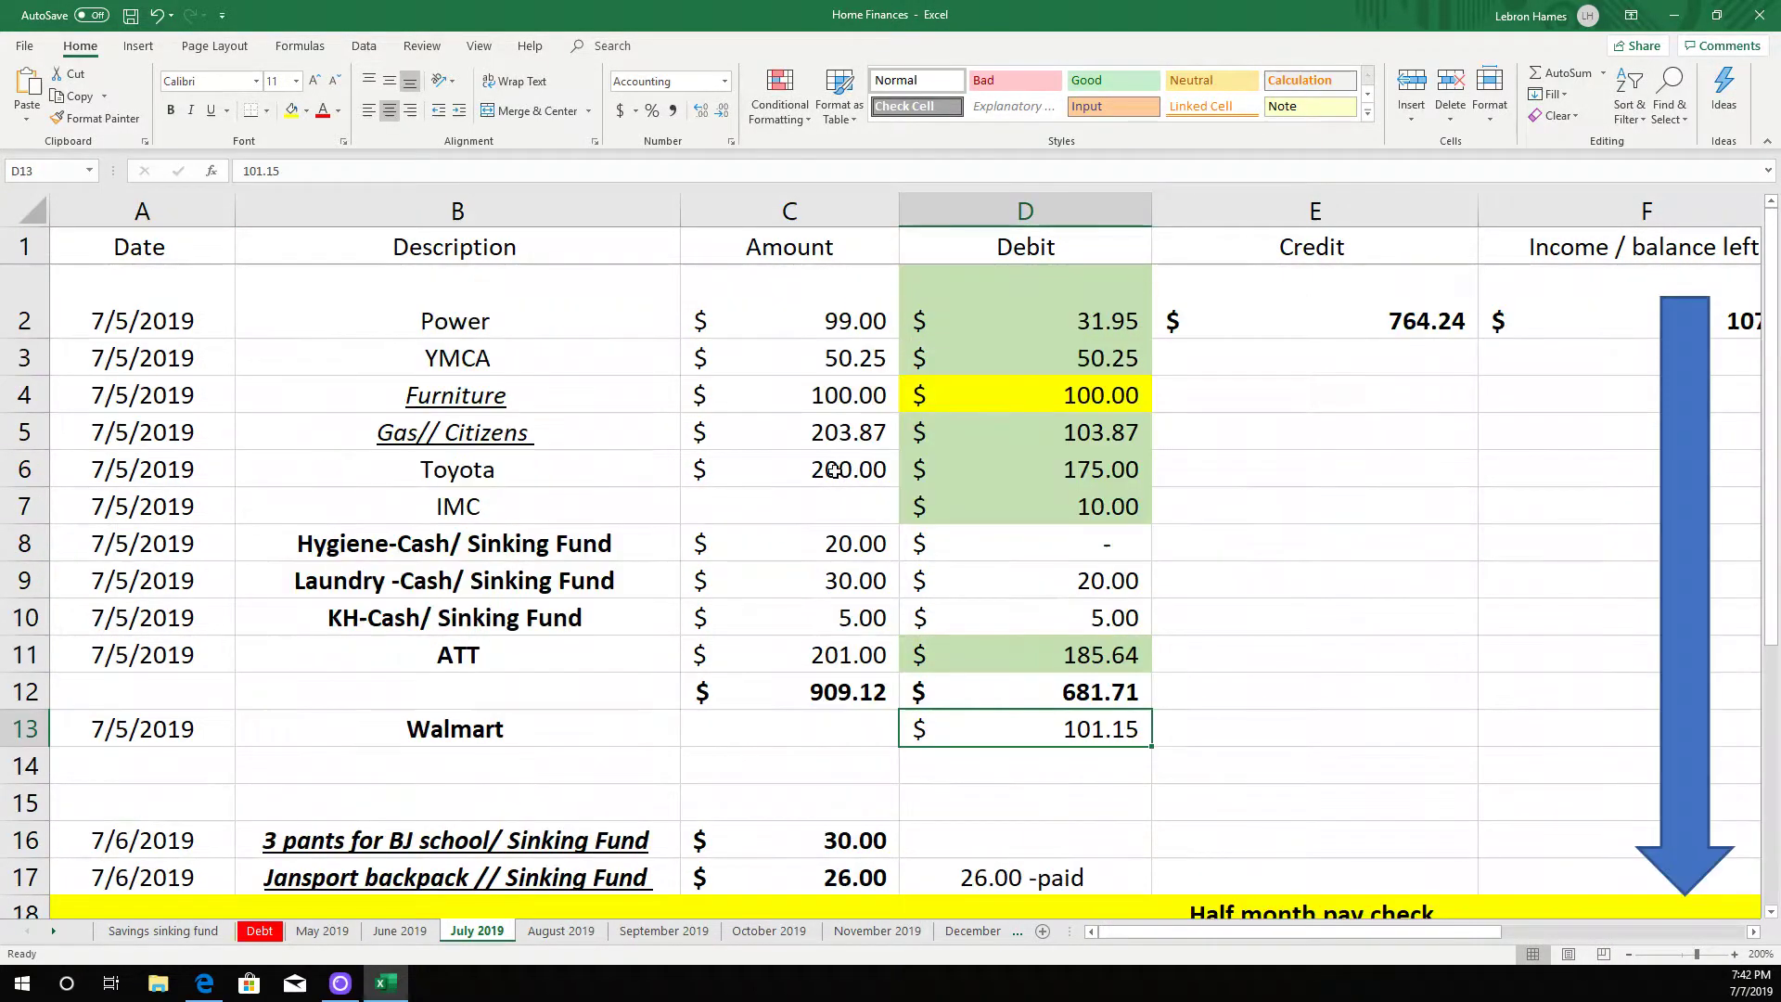
{"action": "left_click", "coordinate": [1382, 324]}
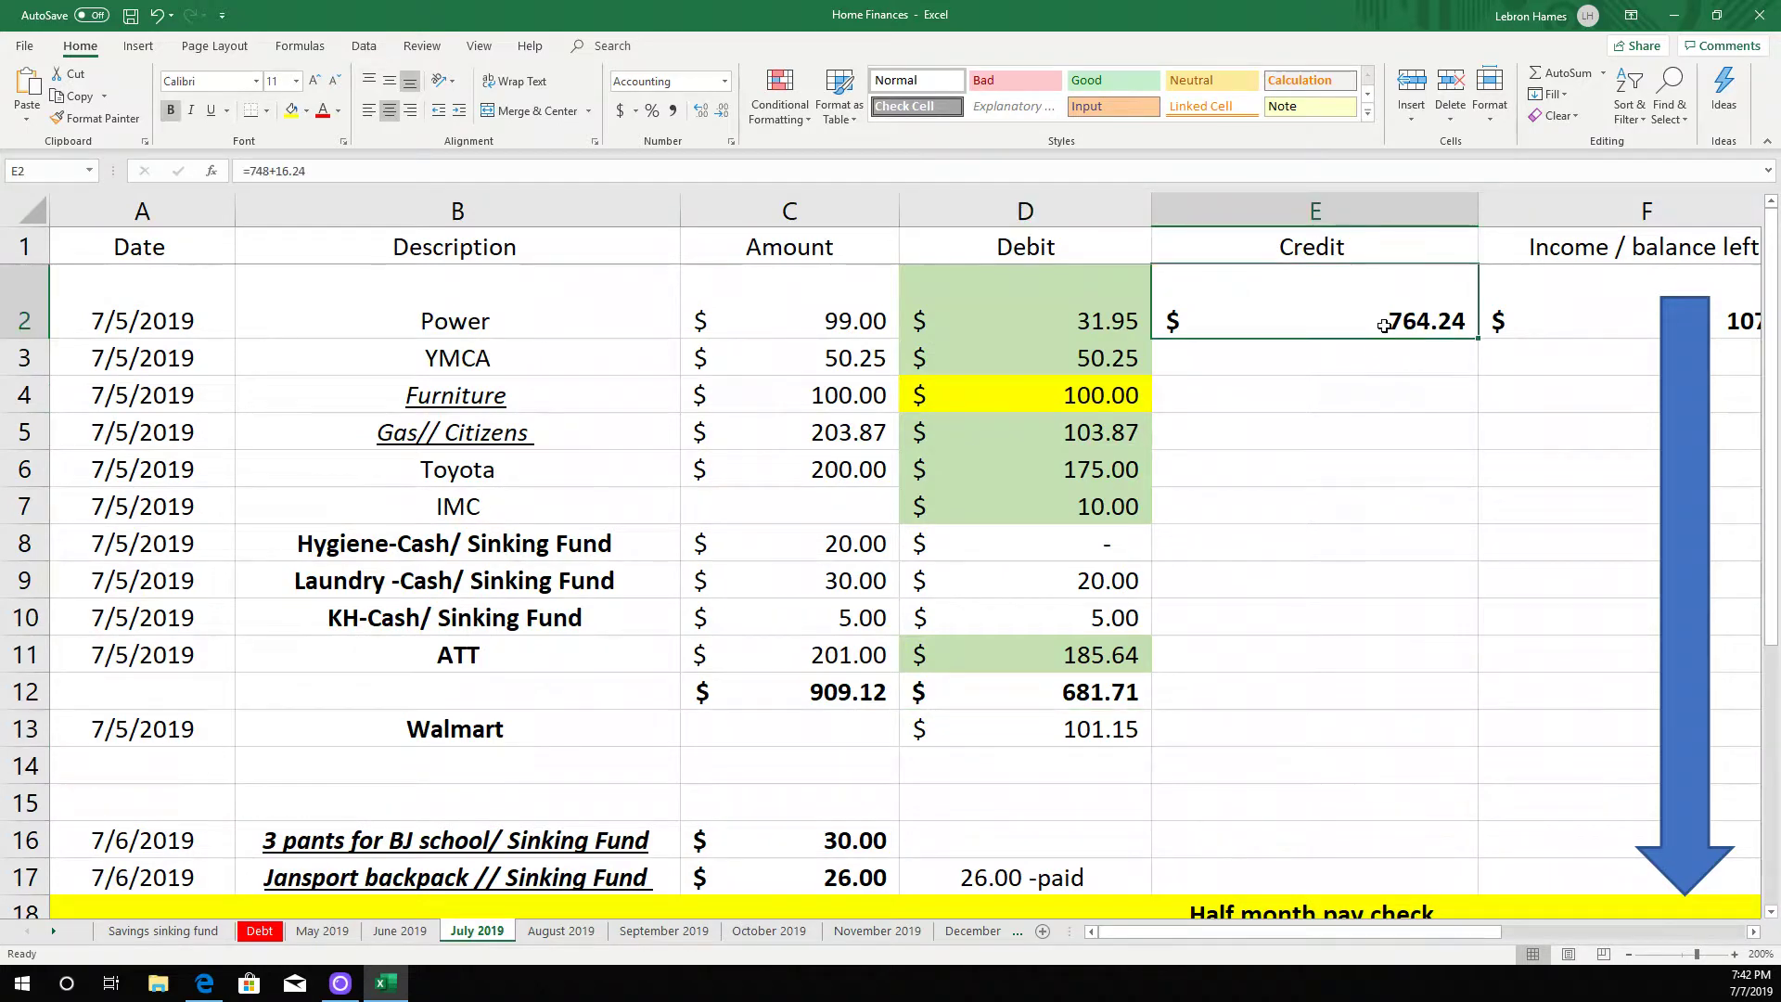
- Extend the Income / balance left formula in F2 to also subtract the Walmart debit in D13, and save the workbook
{"action": "double_click", "coordinate": [1382, 324]}
{"action": "left_click", "coordinate": [1600, 332]}
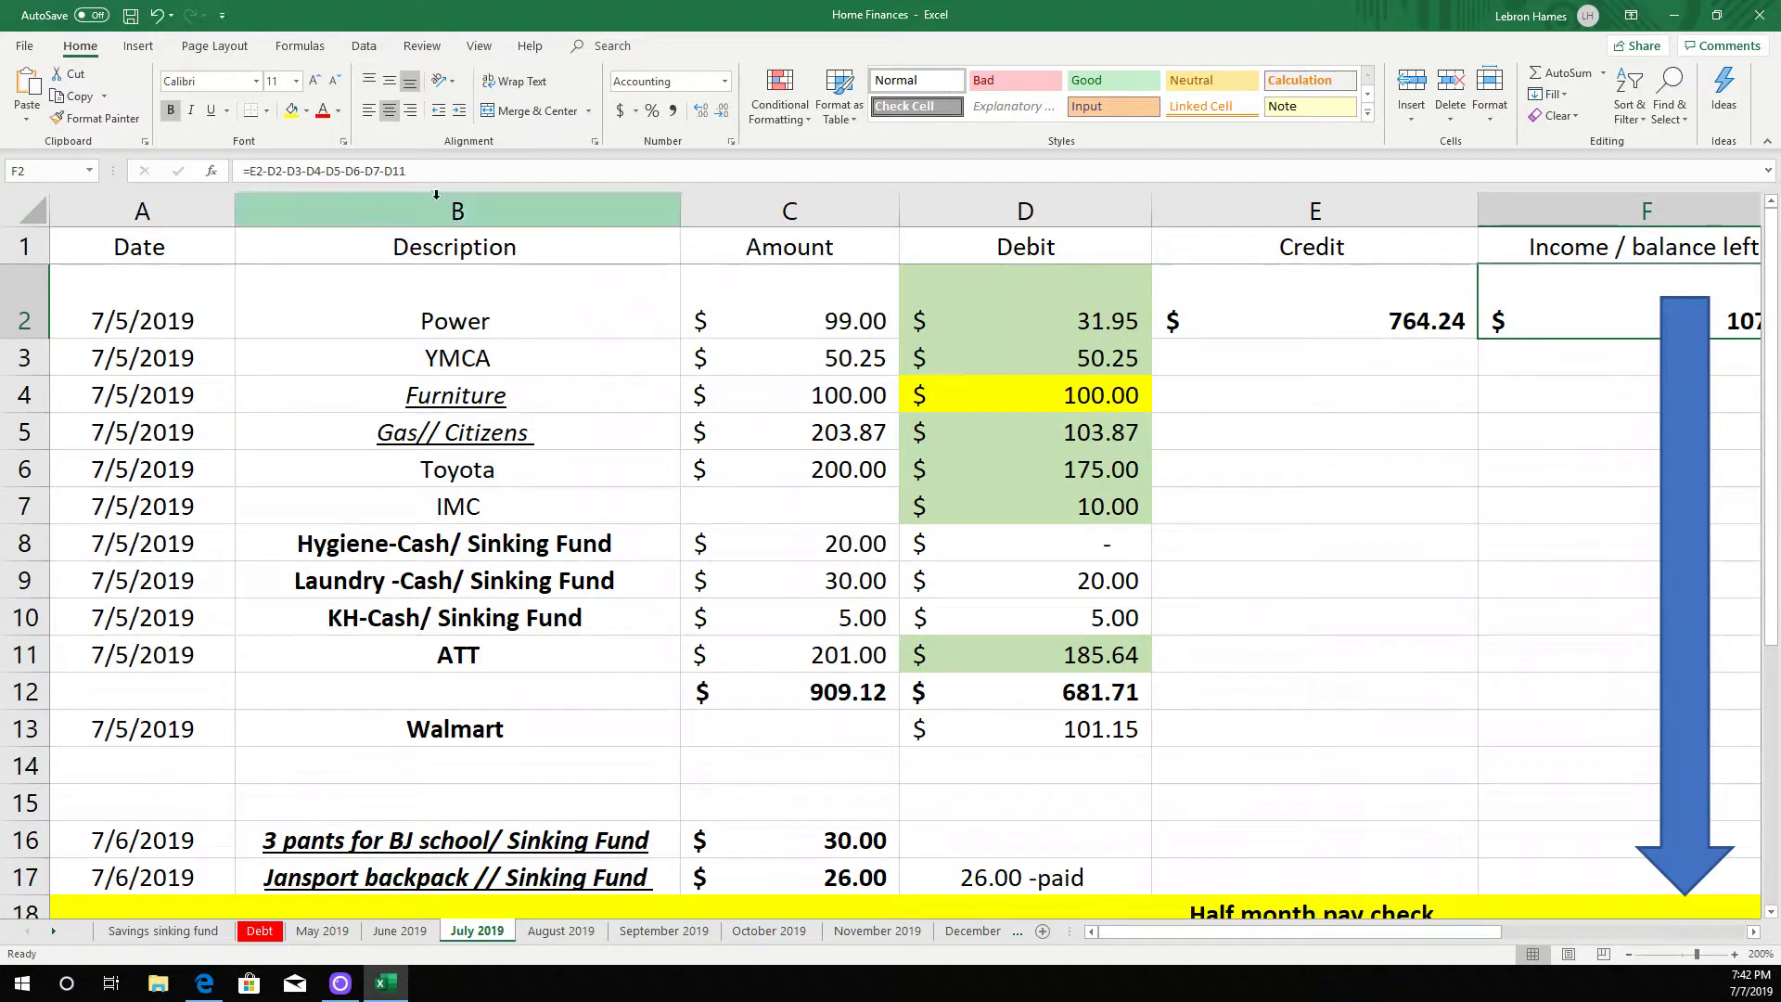
{"action": "key", "text": "F2"}
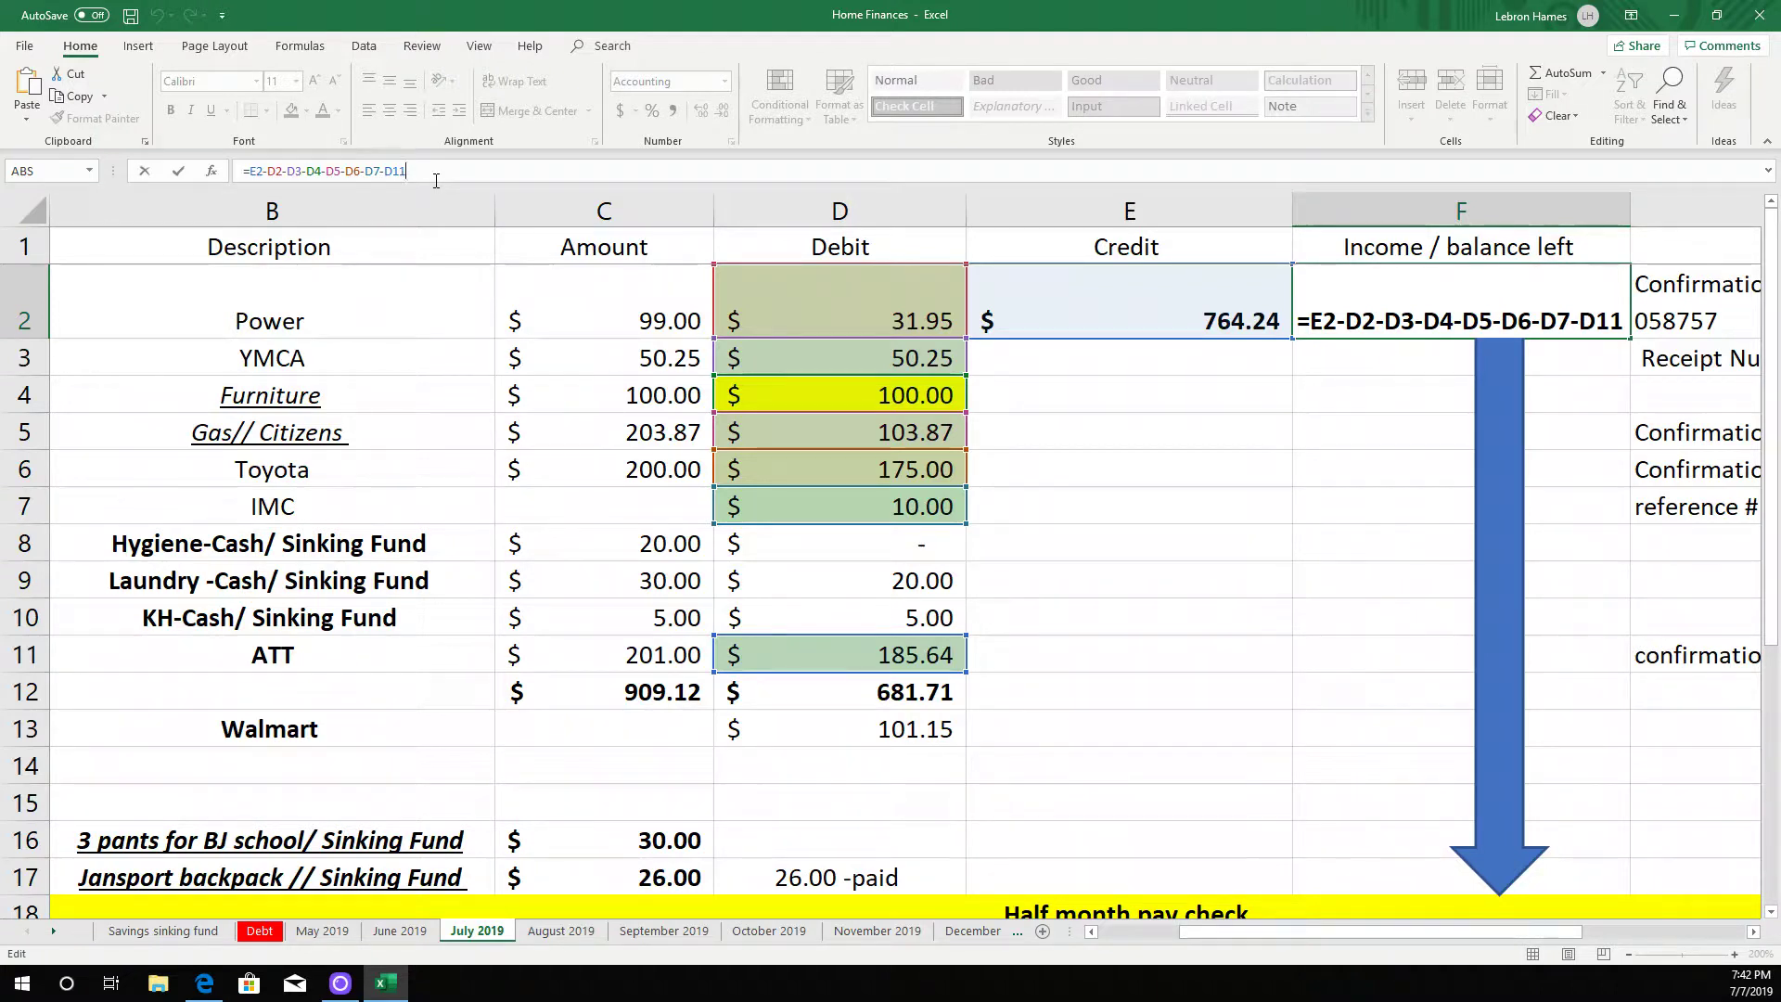
{"action": "type", "text": "-d13"}
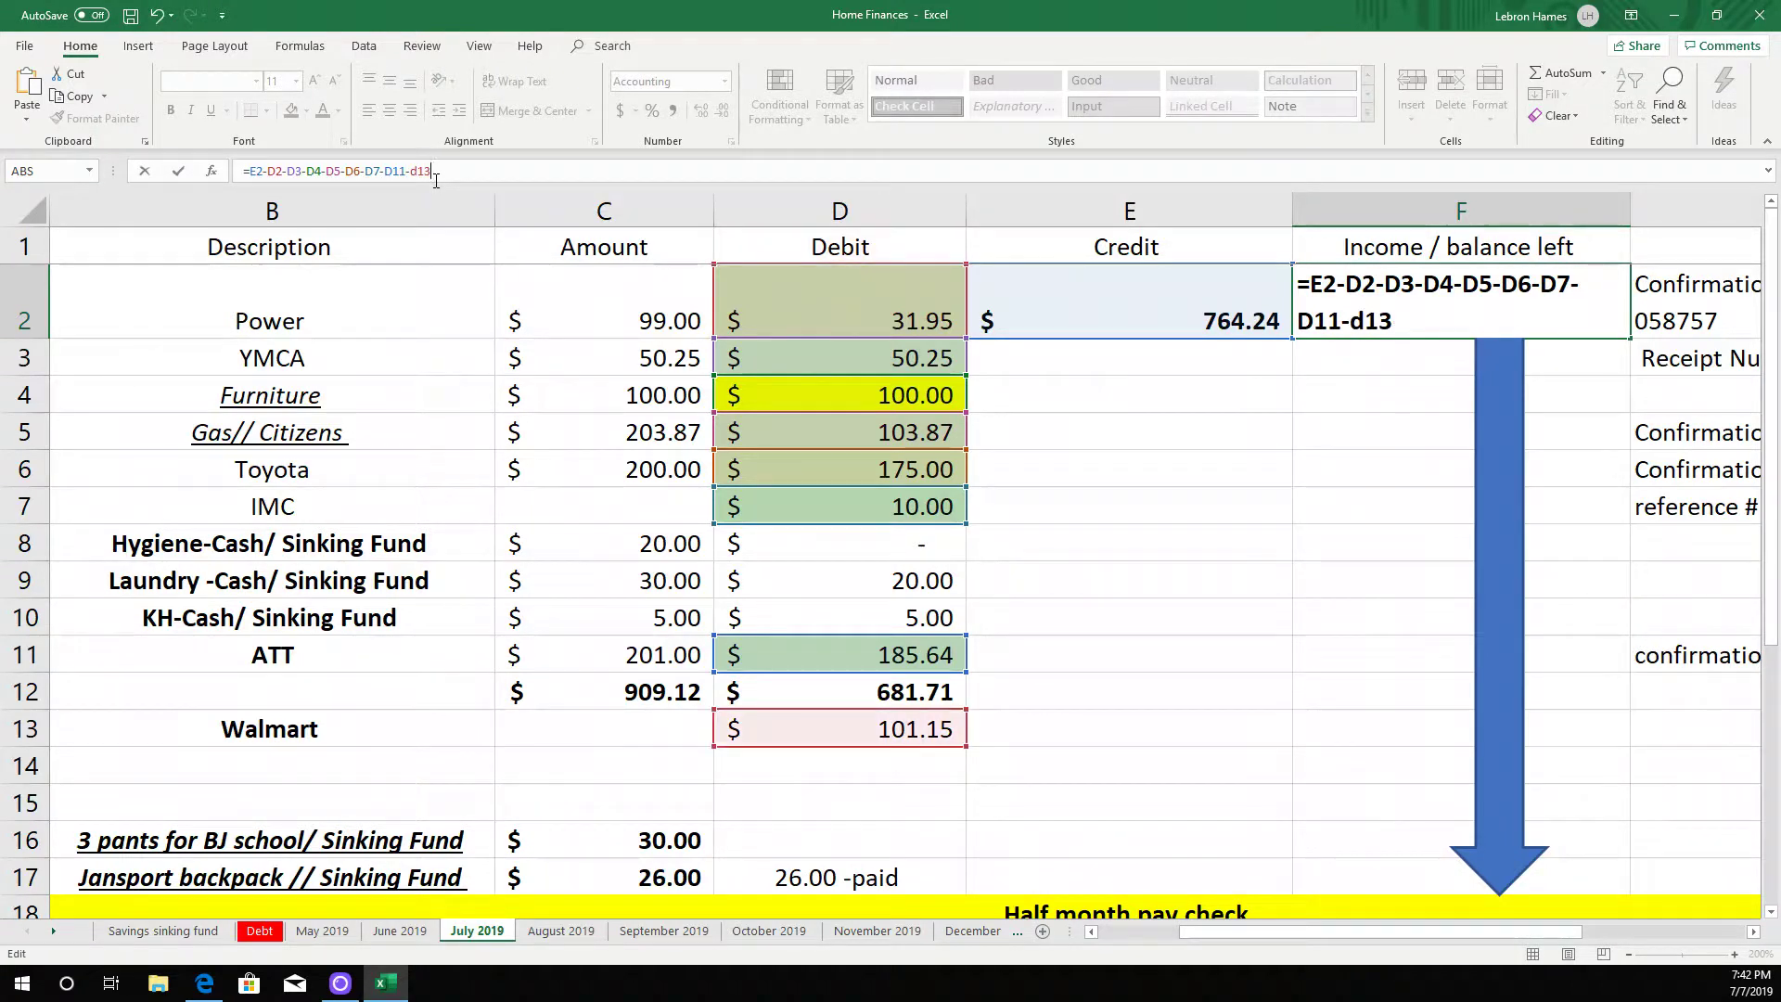
{"action": "key", "text": "Return"}
{"action": "key", "text": "ctrl+s"}
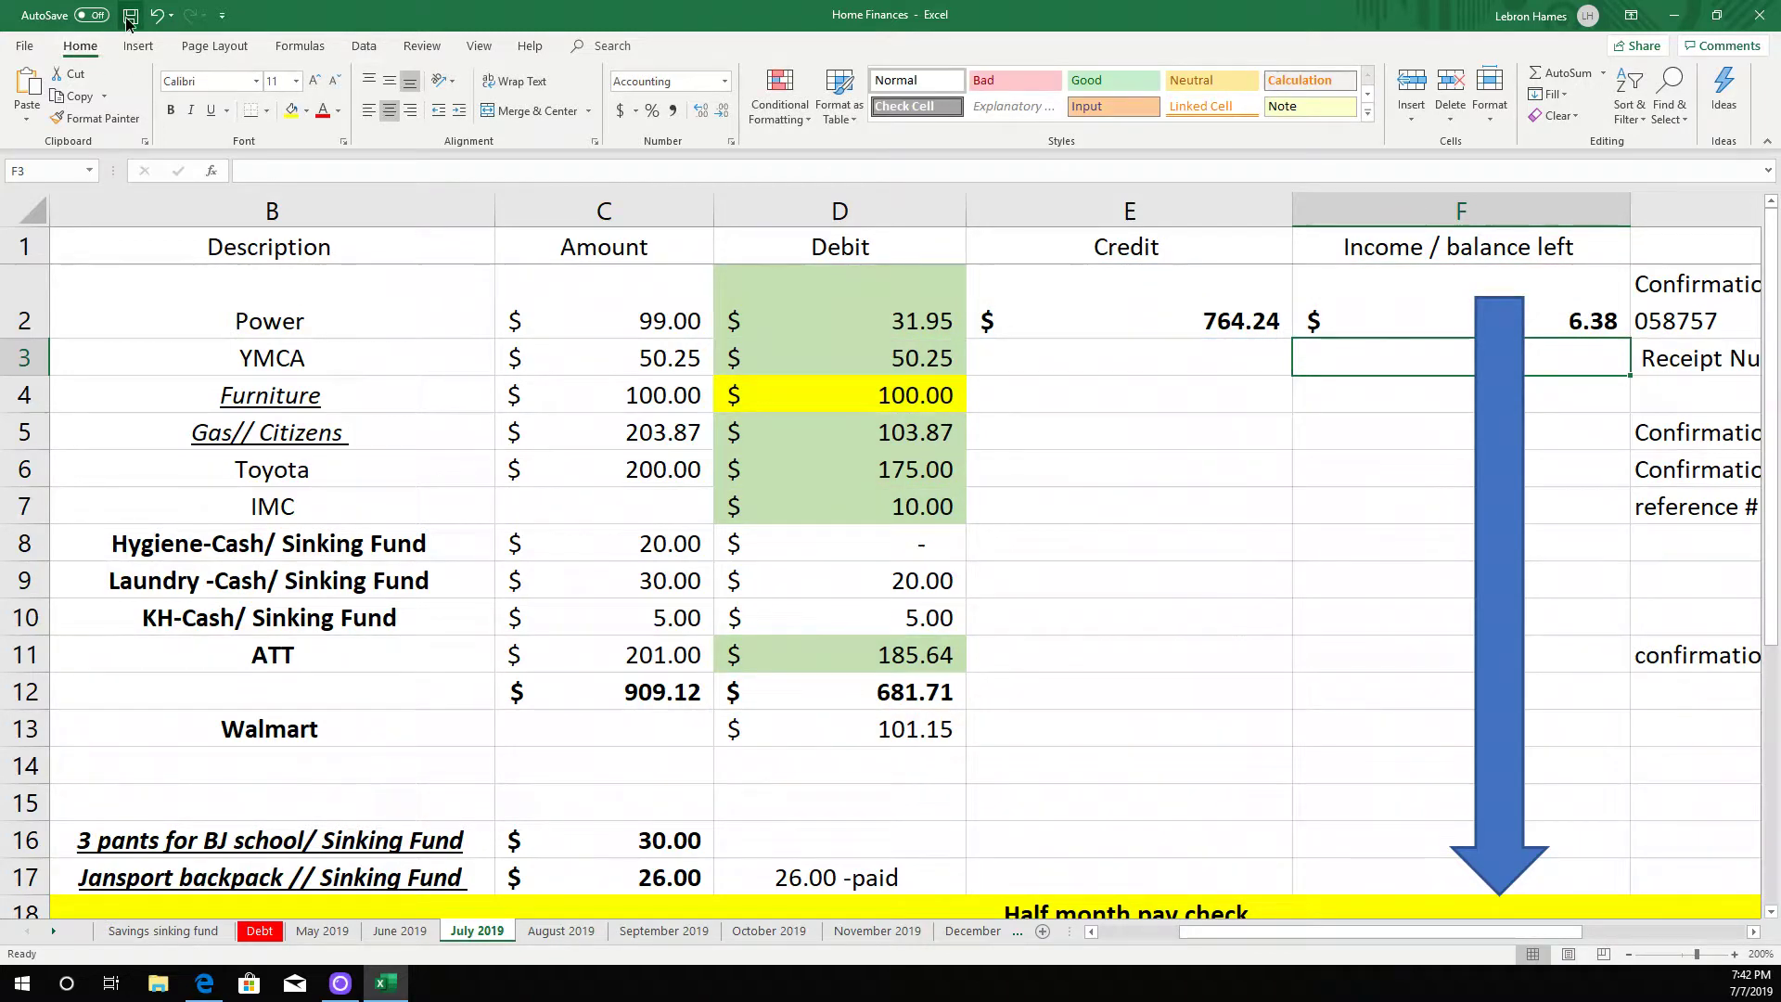
{"action": "left_click", "coordinate": [1406, 289]}
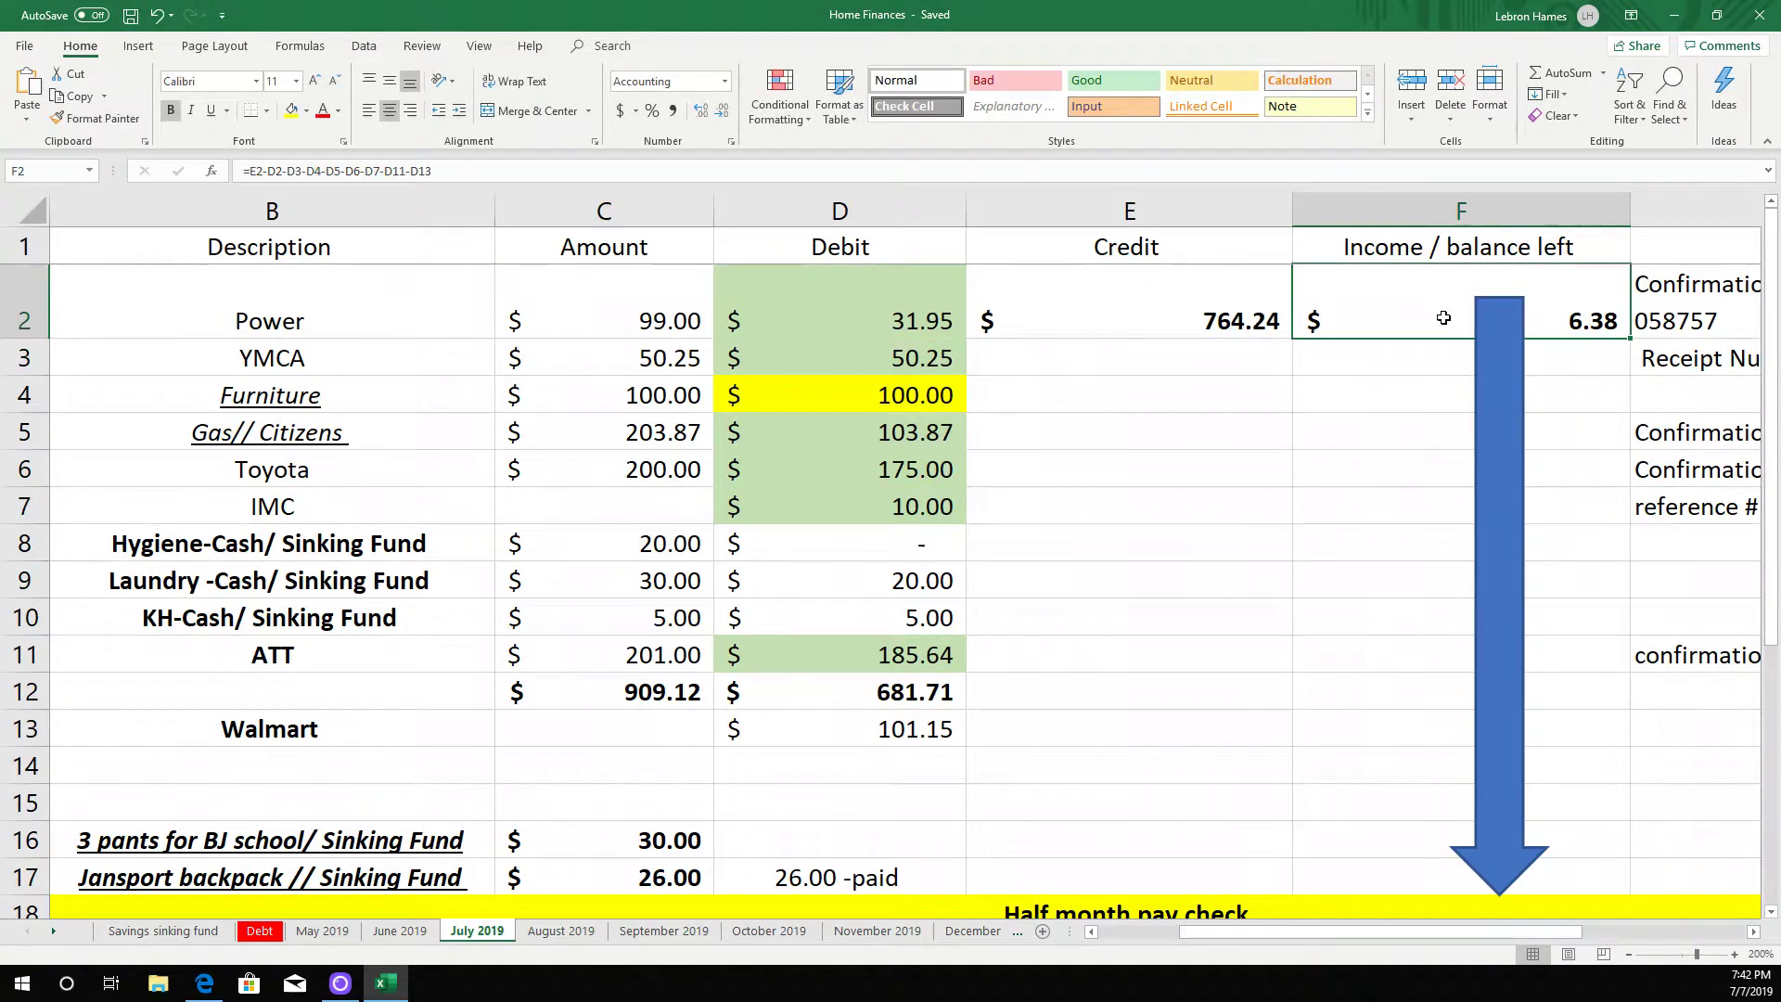
- Change the carried-over amount in the half month pay check formula in E19 to 6.38, and save the workbook
{"action": "scroll", "coordinate": [1206, 854], "scroll_direction": "down", "scroll_amount": 3}
{"action": "left_click", "coordinate": [1210, 583]}
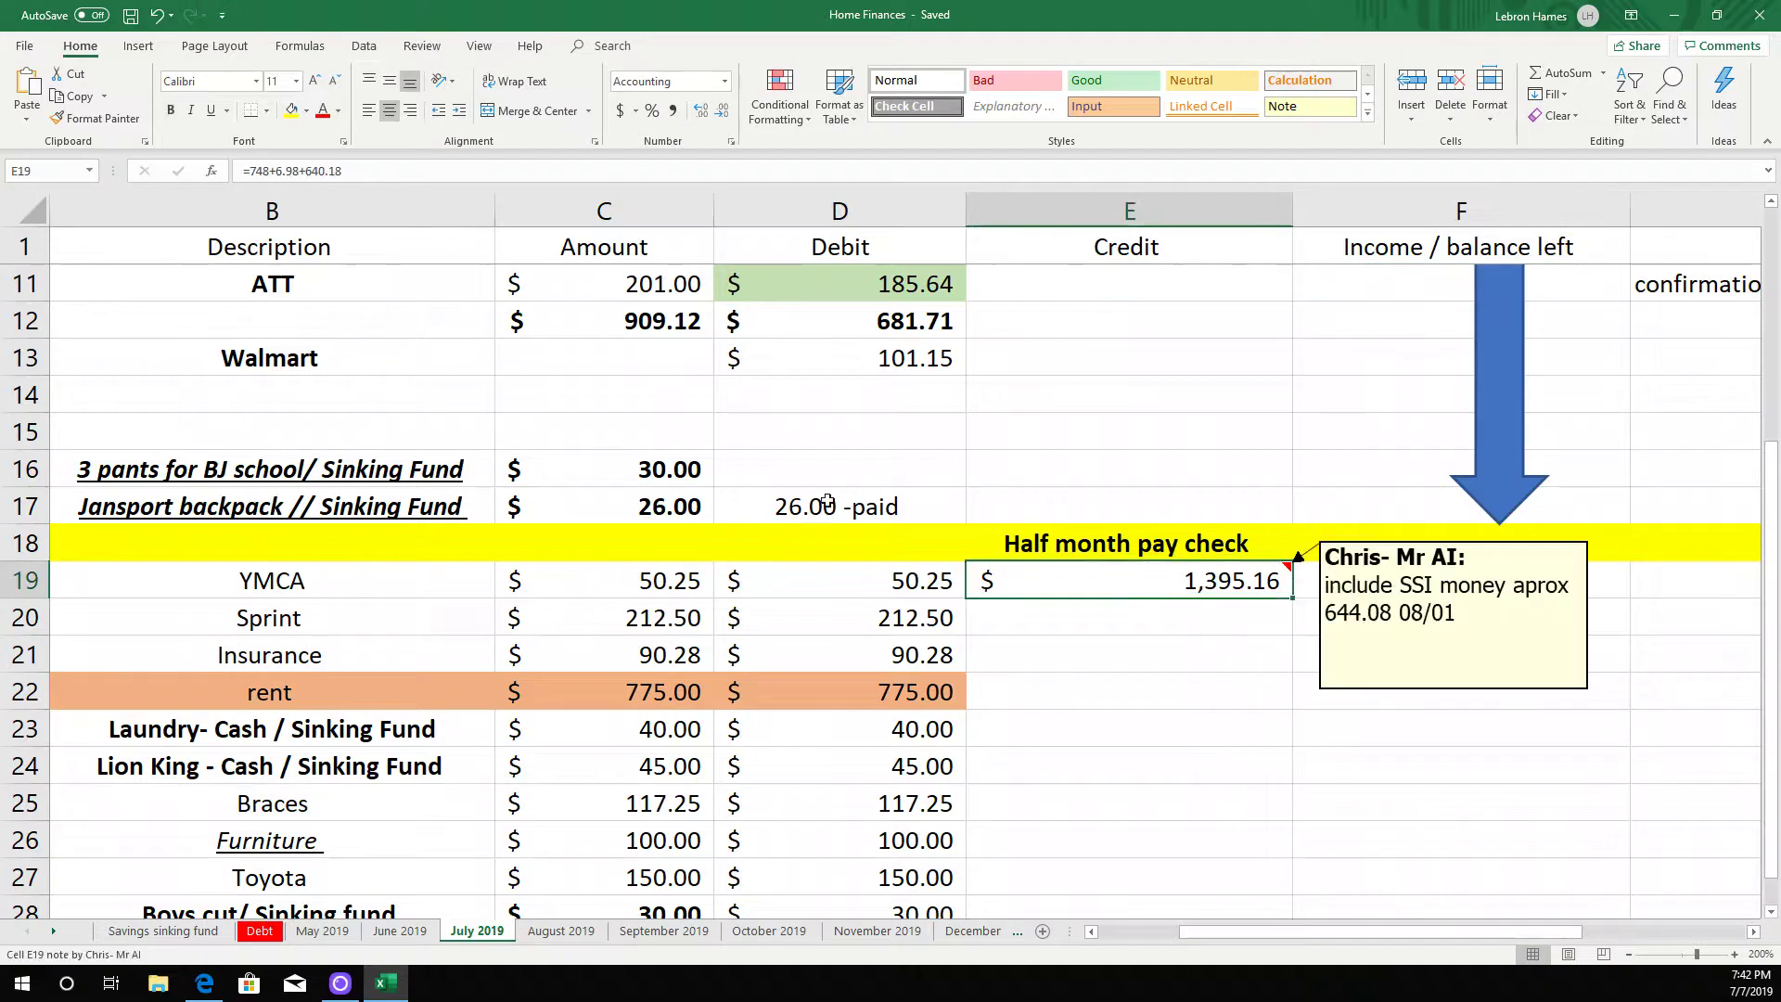
{"action": "left_click", "coordinate": [293, 170]}
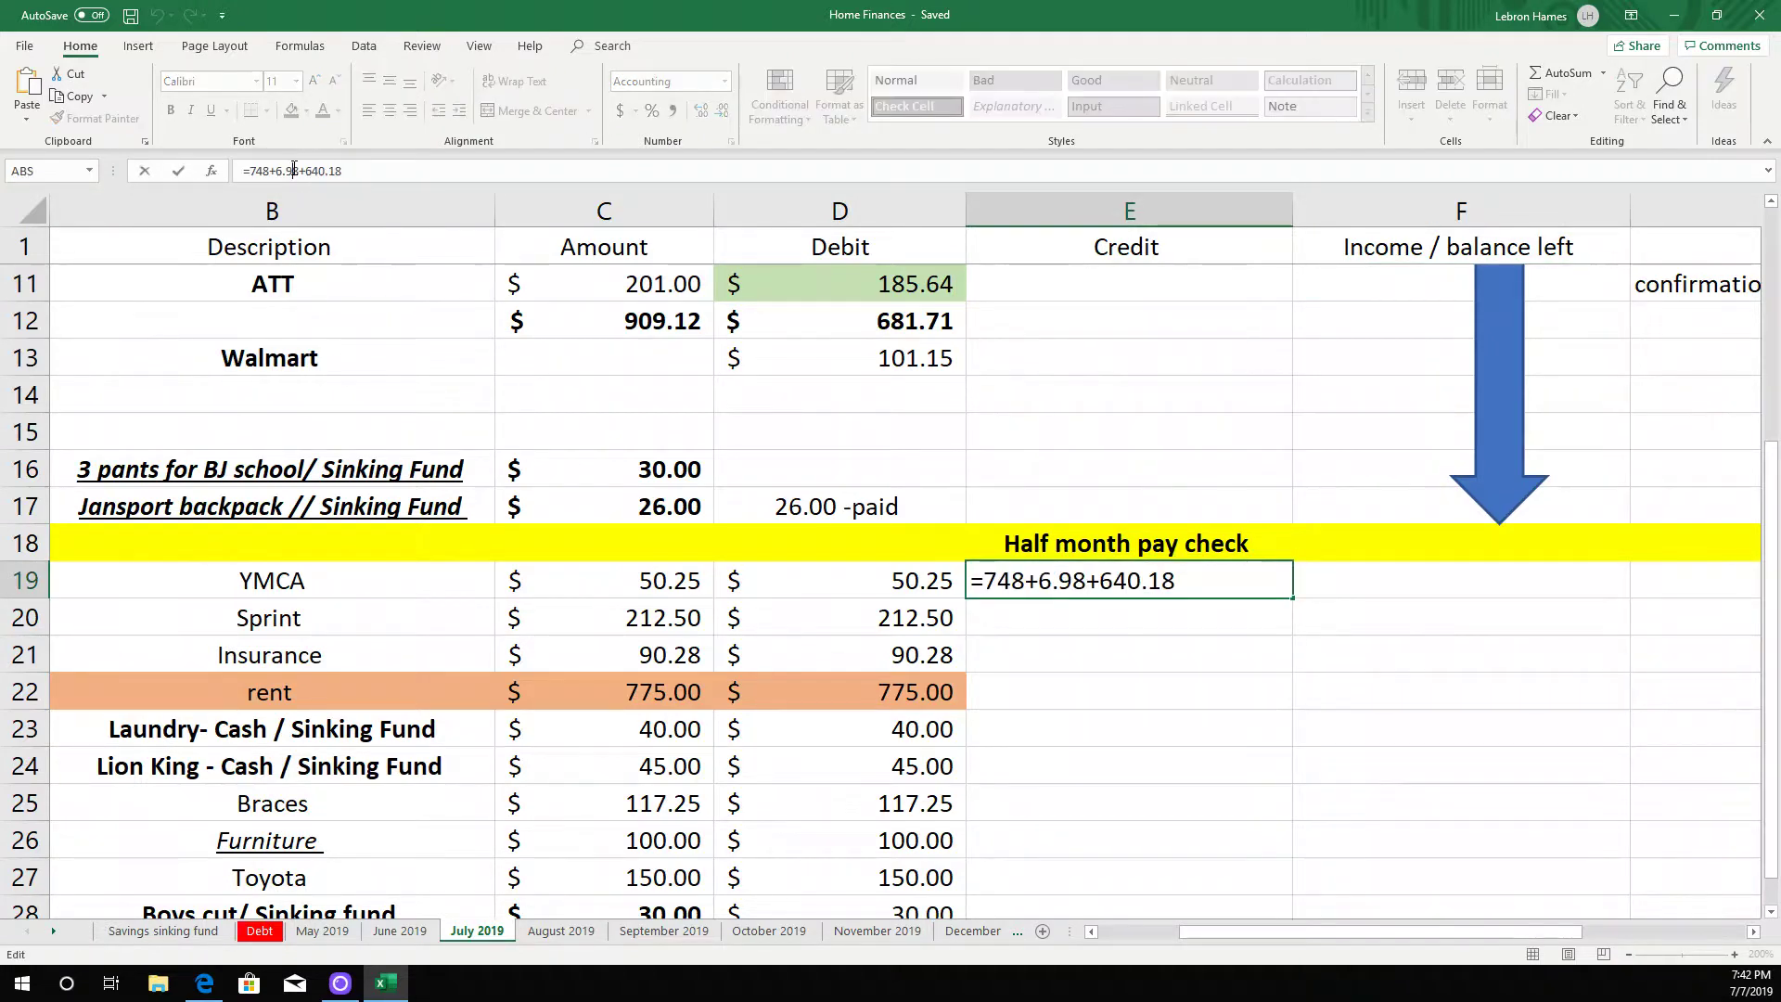
{"action": "key", "text": "BackSpace"}
{"action": "type", "text": "3"}
{"action": "key", "text": "Return"}
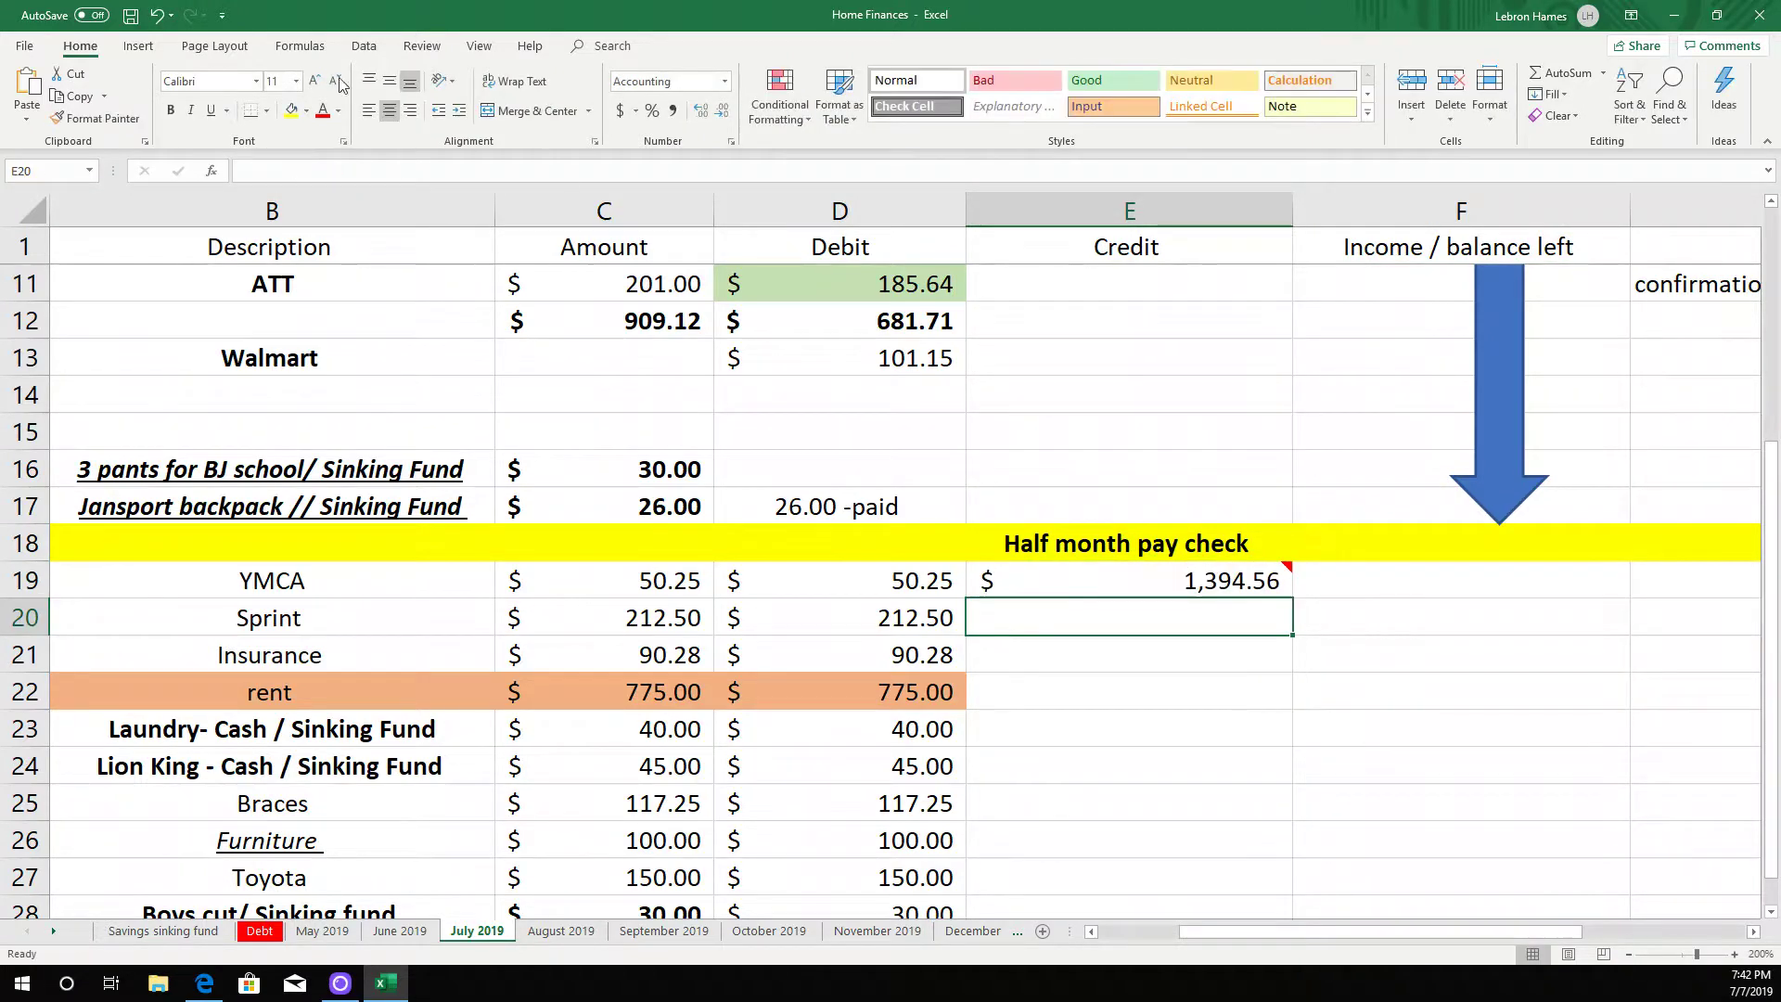
{"action": "left_click", "coordinate": [131, 16]}
- Review the remaining balance and the payment confirmation notes in column G beside the 7/5/2019 bills
{"action": "scroll", "coordinate": [1266, 705], "scroll_direction": "up", "scroll_amount": 3}
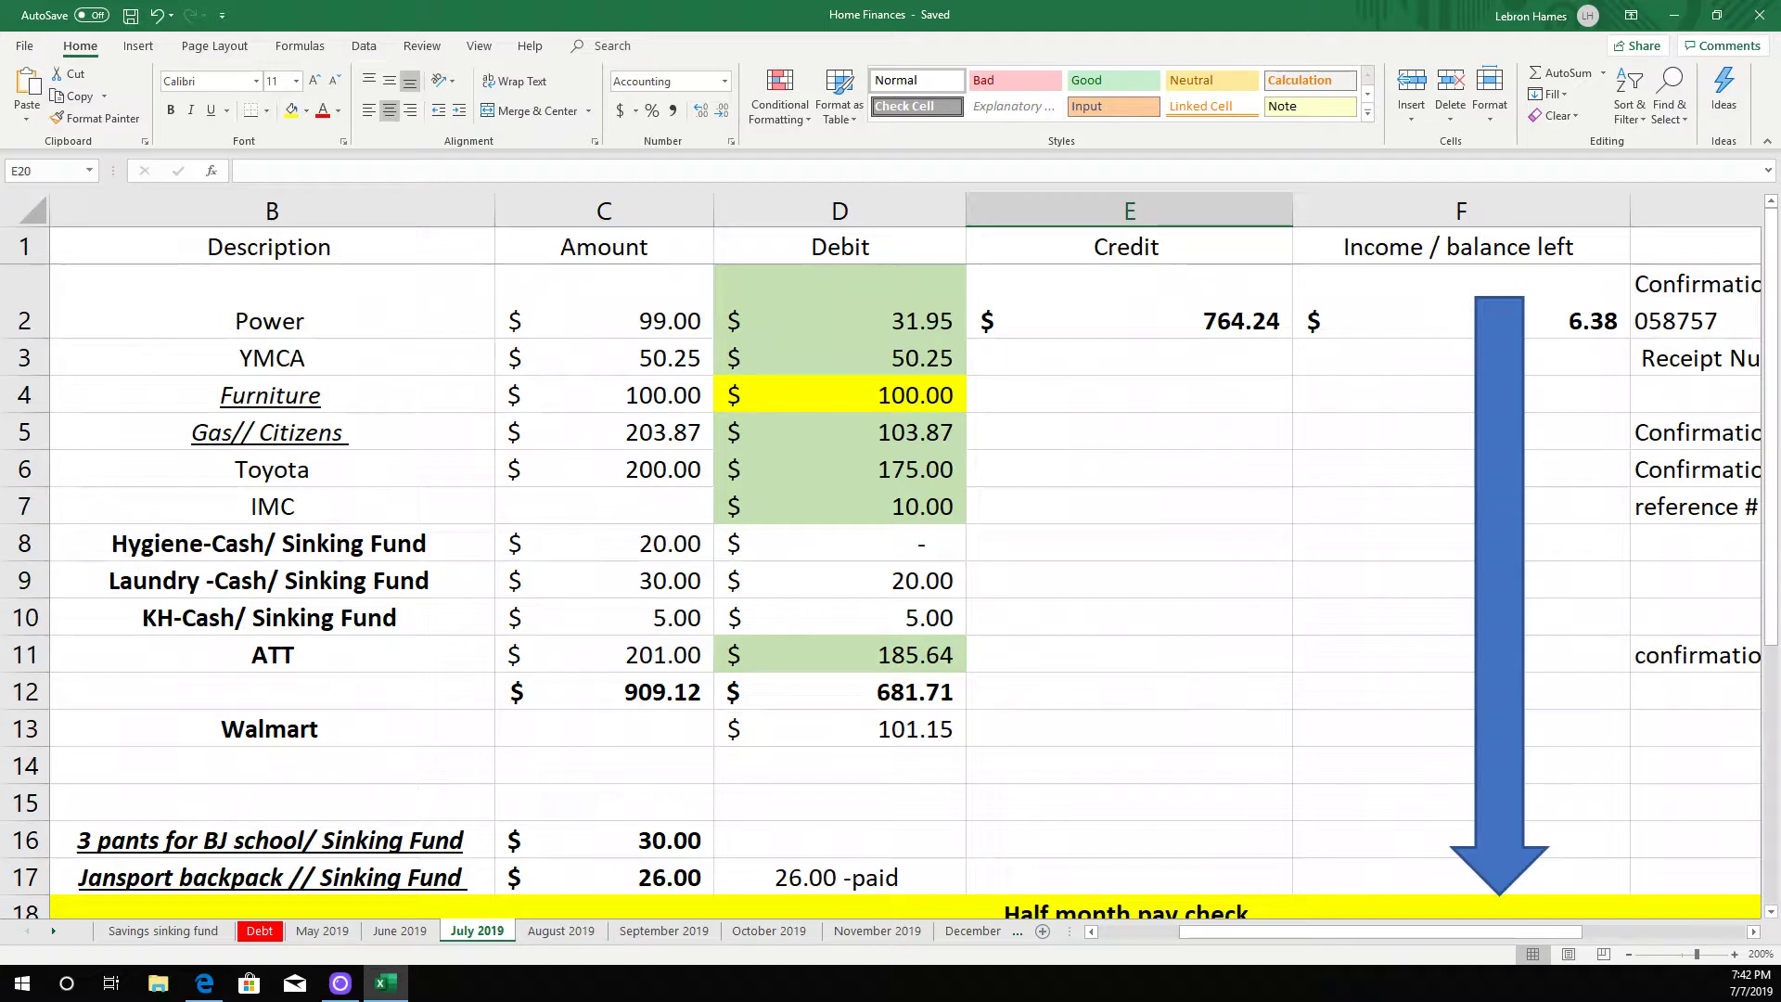
{"action": "left_click", "coordinate": [1753, 935]}
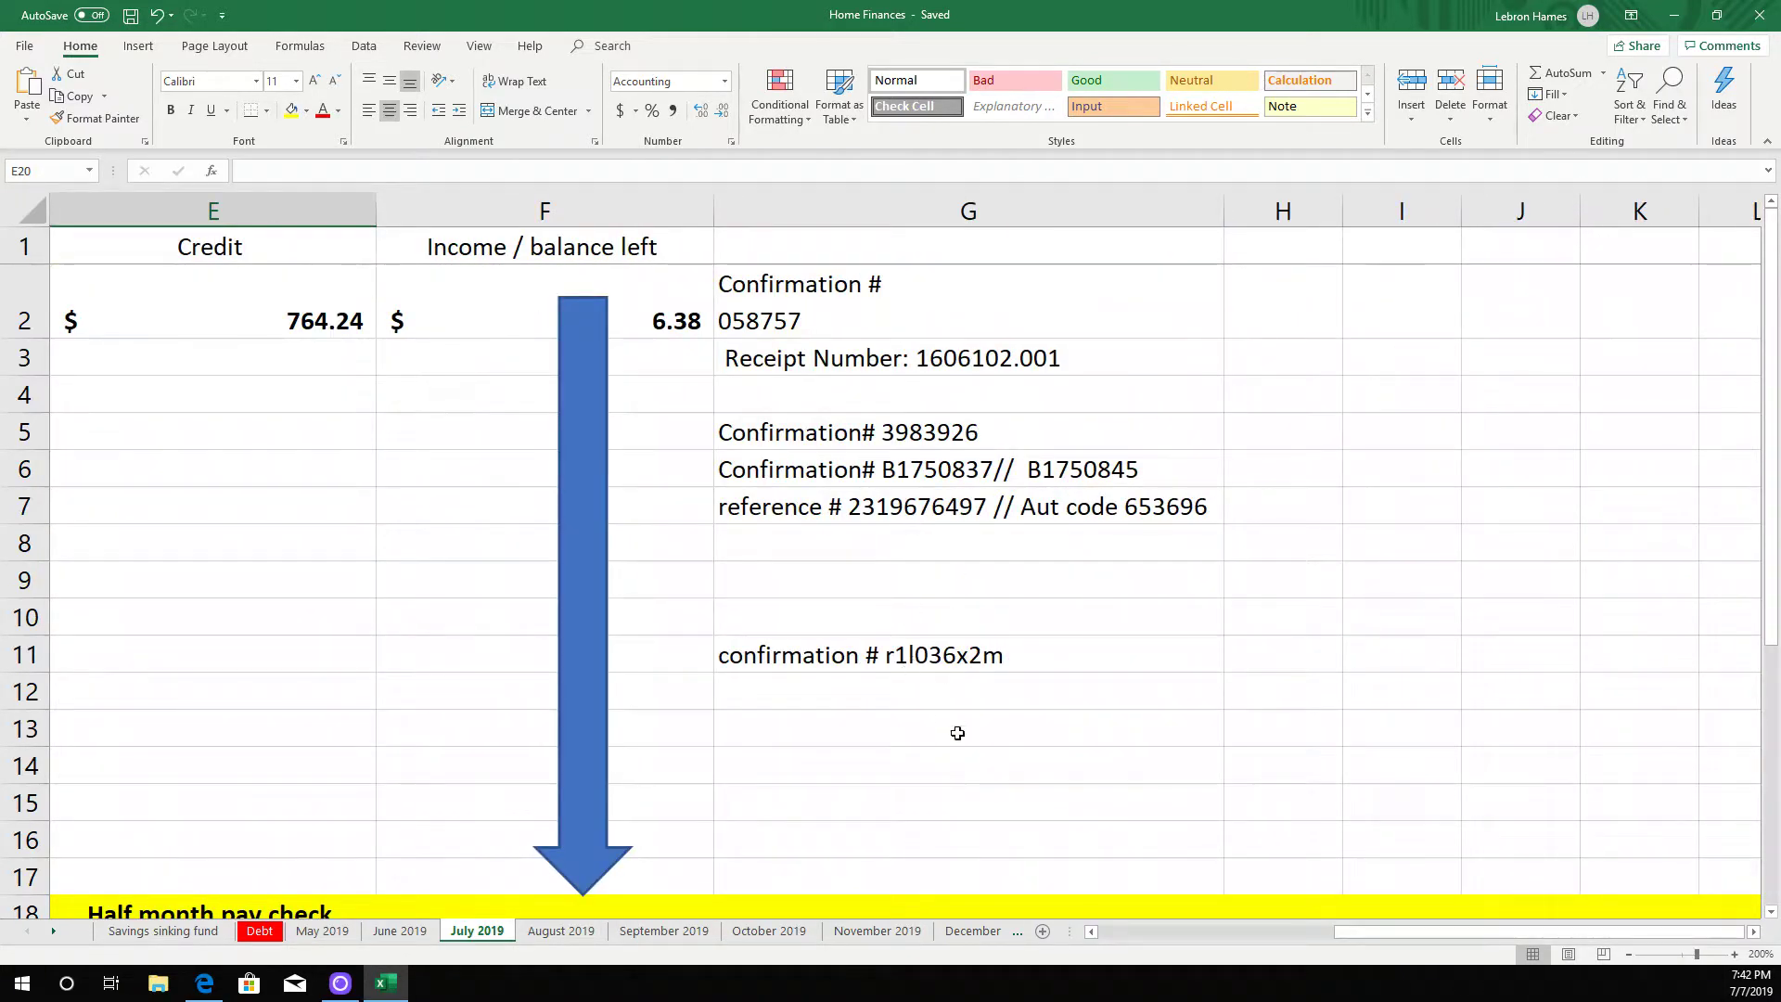
{"action": "left_click", "coordinate": [1094, 932]}
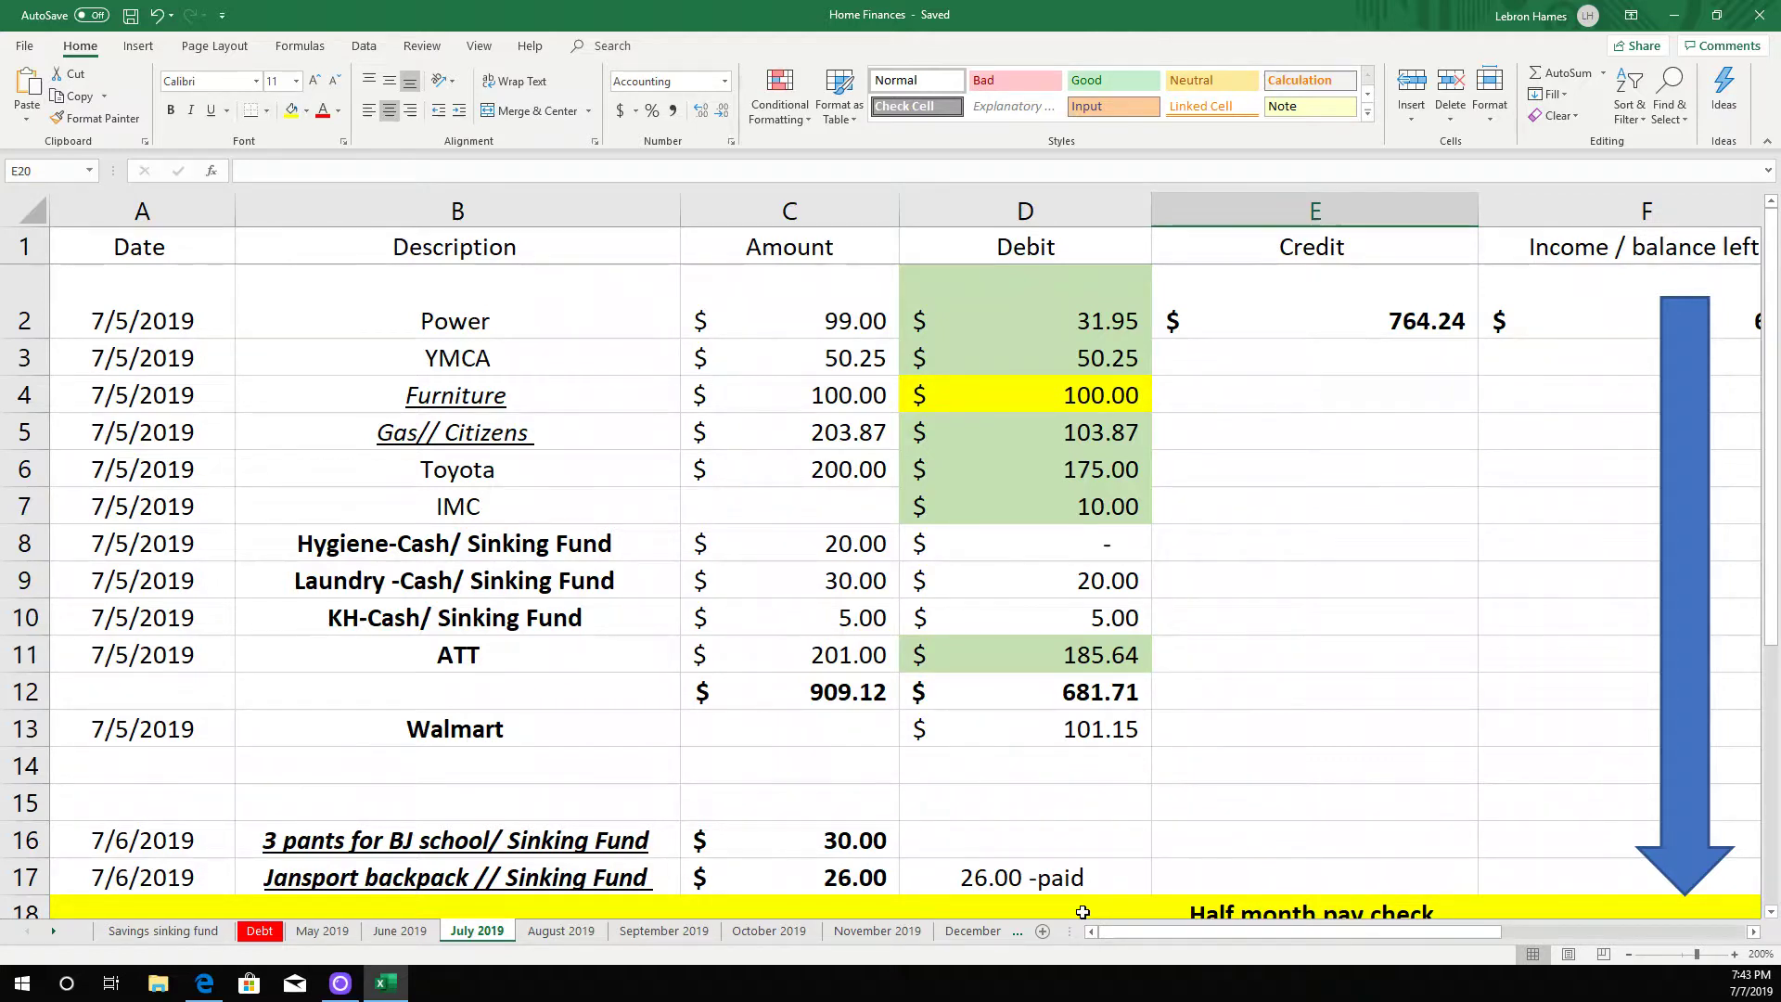
- Enter a backtick in the Credit cell of the Sprint row, E20, and save the workbook
{"action": "type", "text": "`"}
{"action": "key", "text": "Tab"}
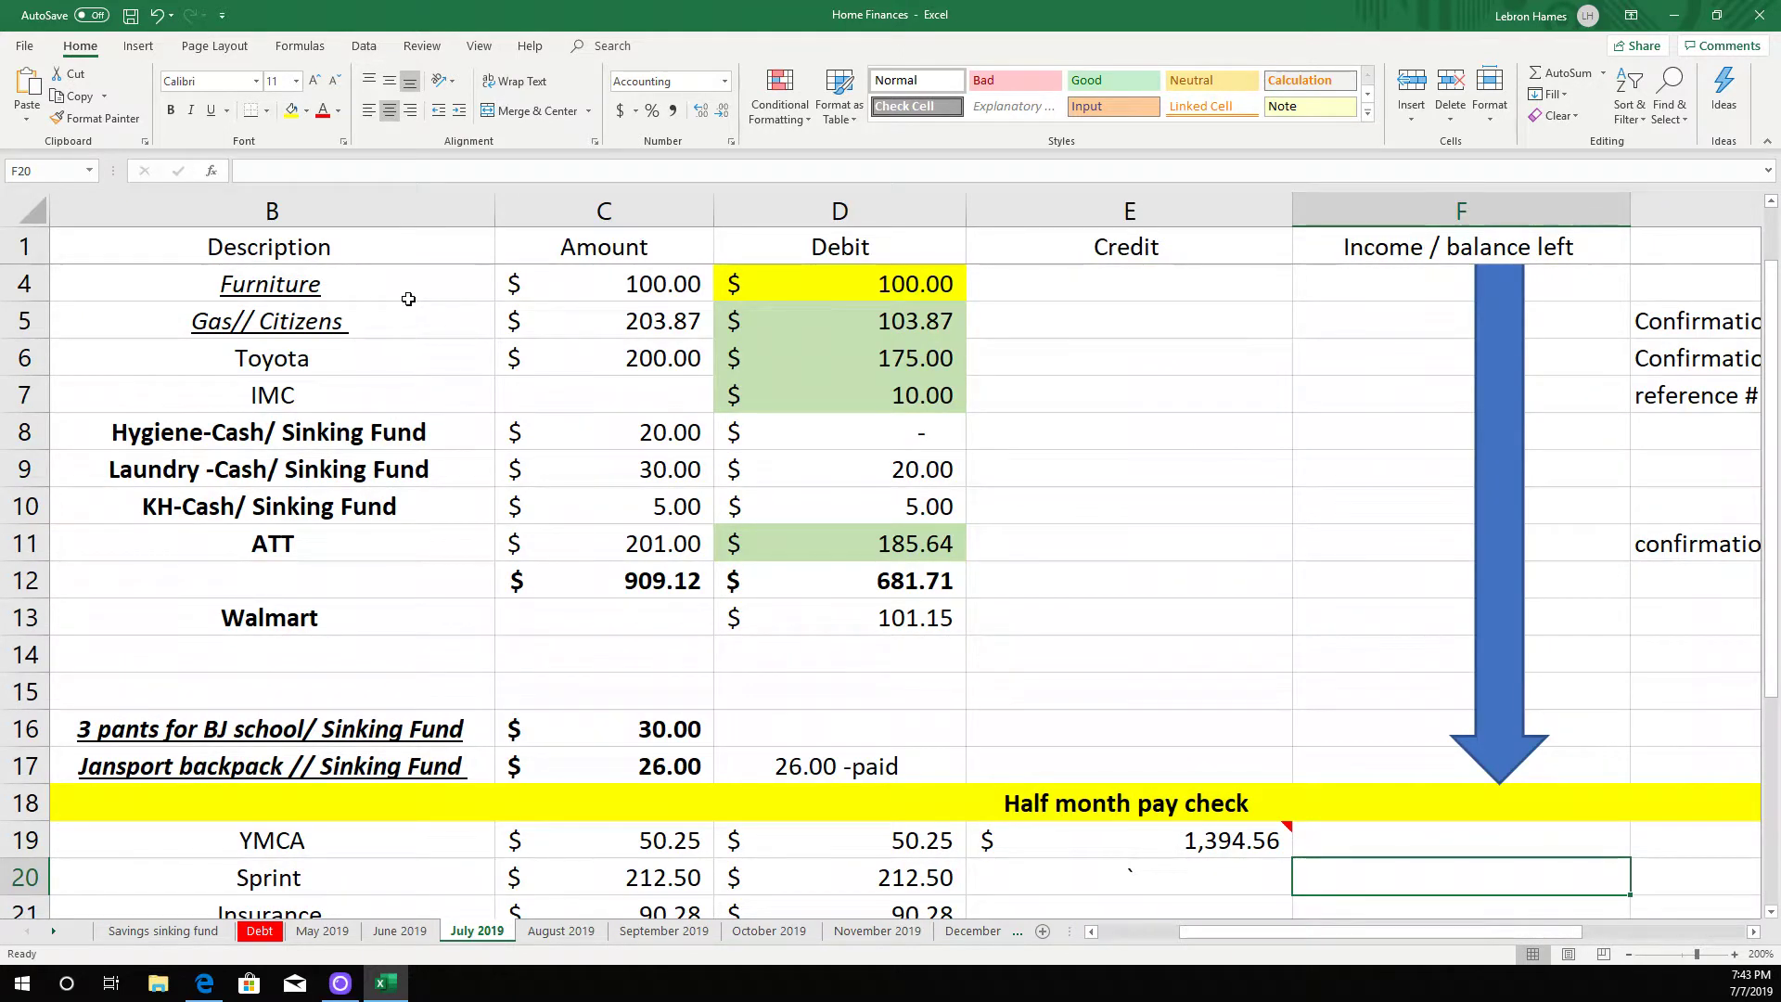
{"action": "left_click", "coordinate": [131, 16]}
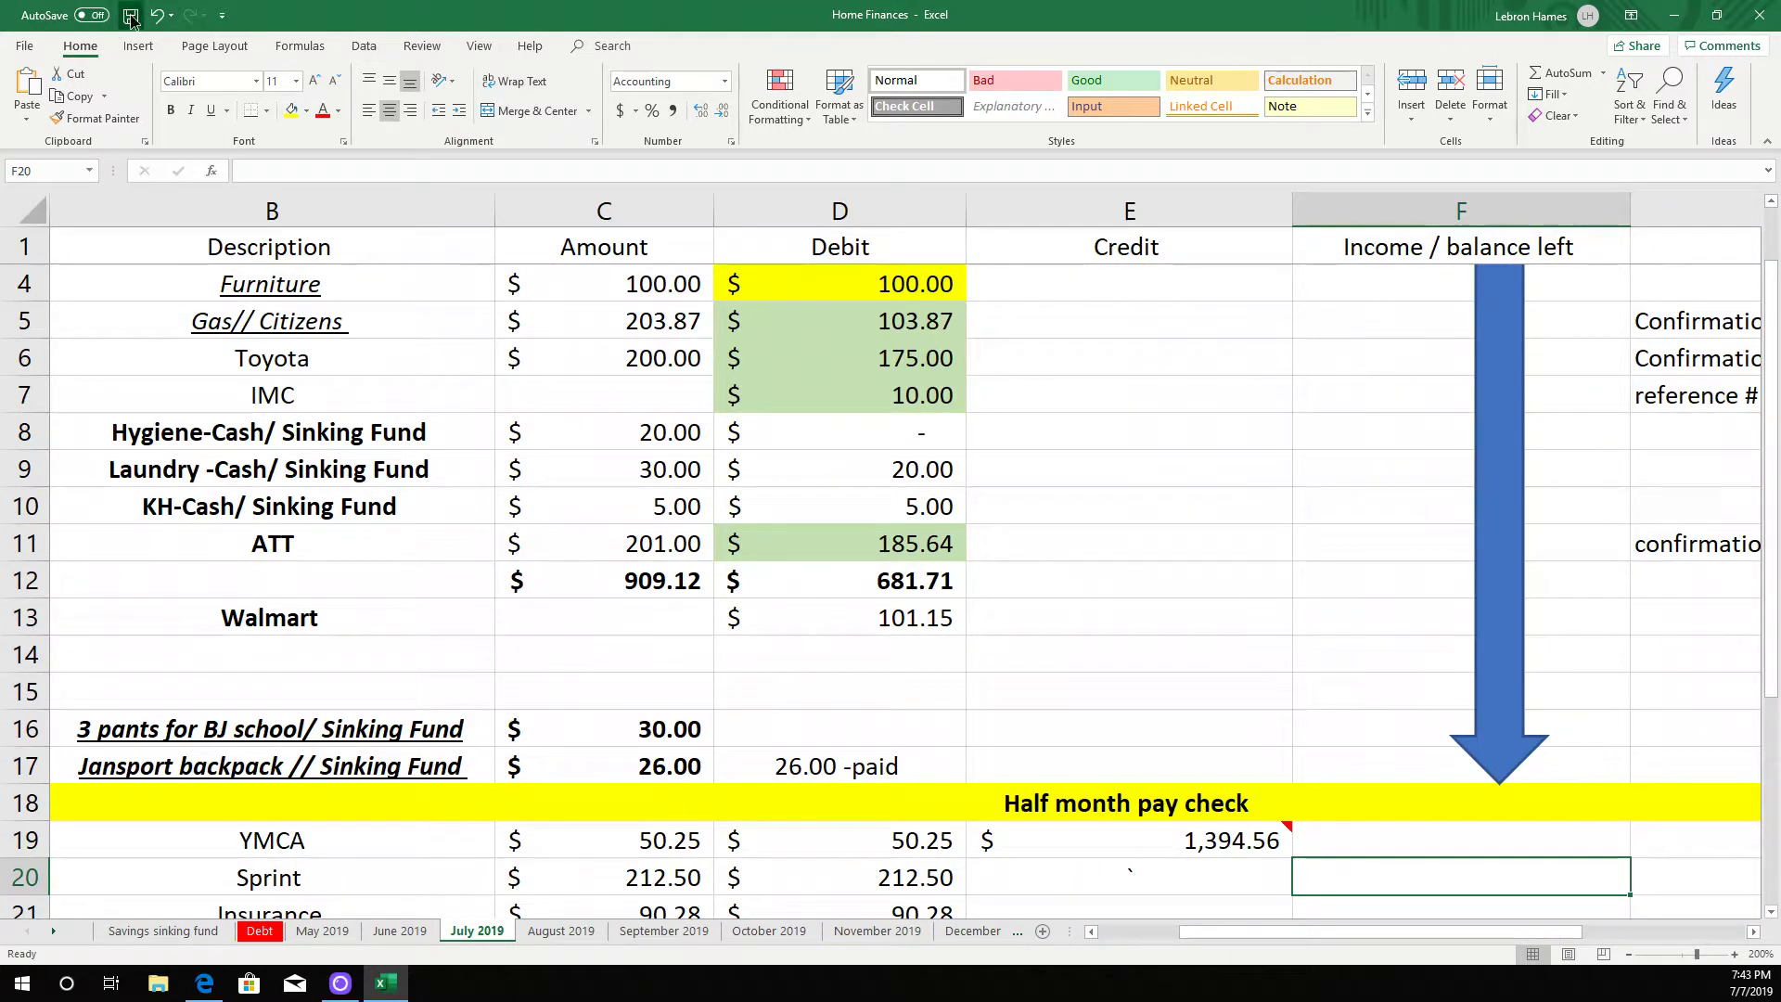
- Open the Debt sheet and check Toyota's amount due and financial progress
{"action": "left_click", "coordinate": [260, 931]}
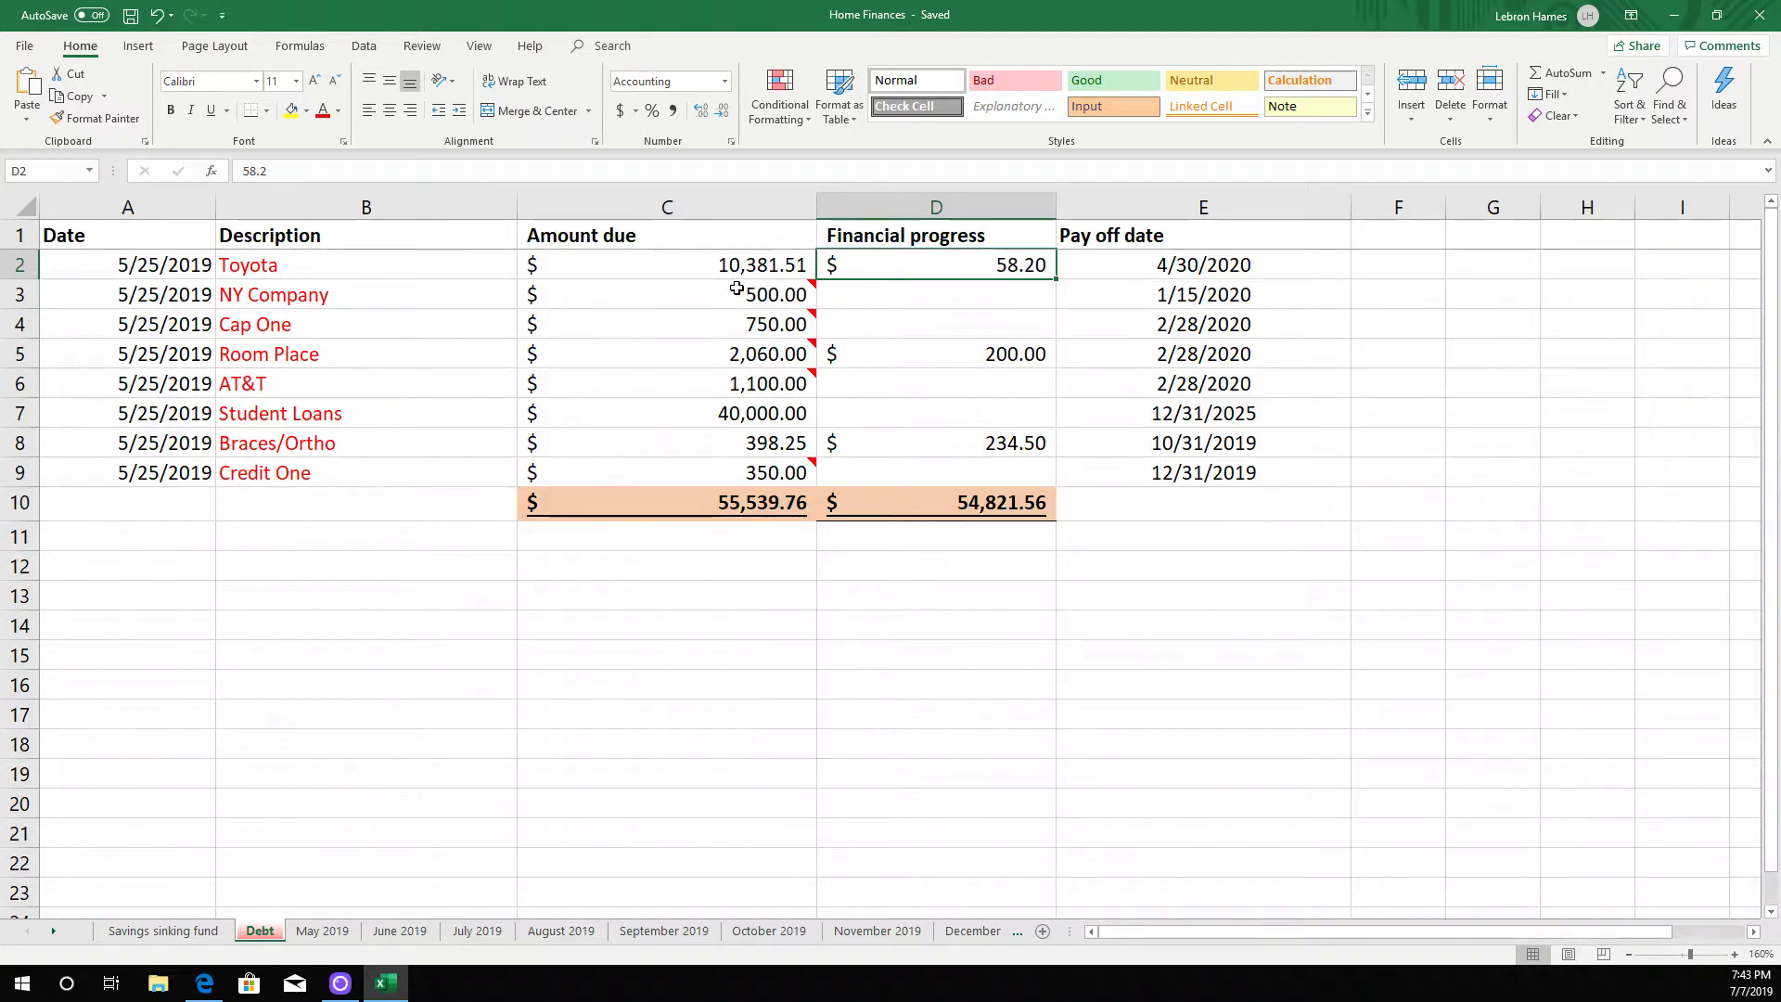
{"action": "left_click", "coordinate": [786, 268]}
{"action": "left_click", "coordinate": [964, 265]}
{"action": "left_click", "coordinate": [131, 22]}
- Set the Room Place pay off date to 5/31/2020 and save the workbook
{"action": "left_click", "coordinate": [1192, 357]}
{"action": "type", "text": "05/31/20120"}
{"action": "key", "text": "Return"}
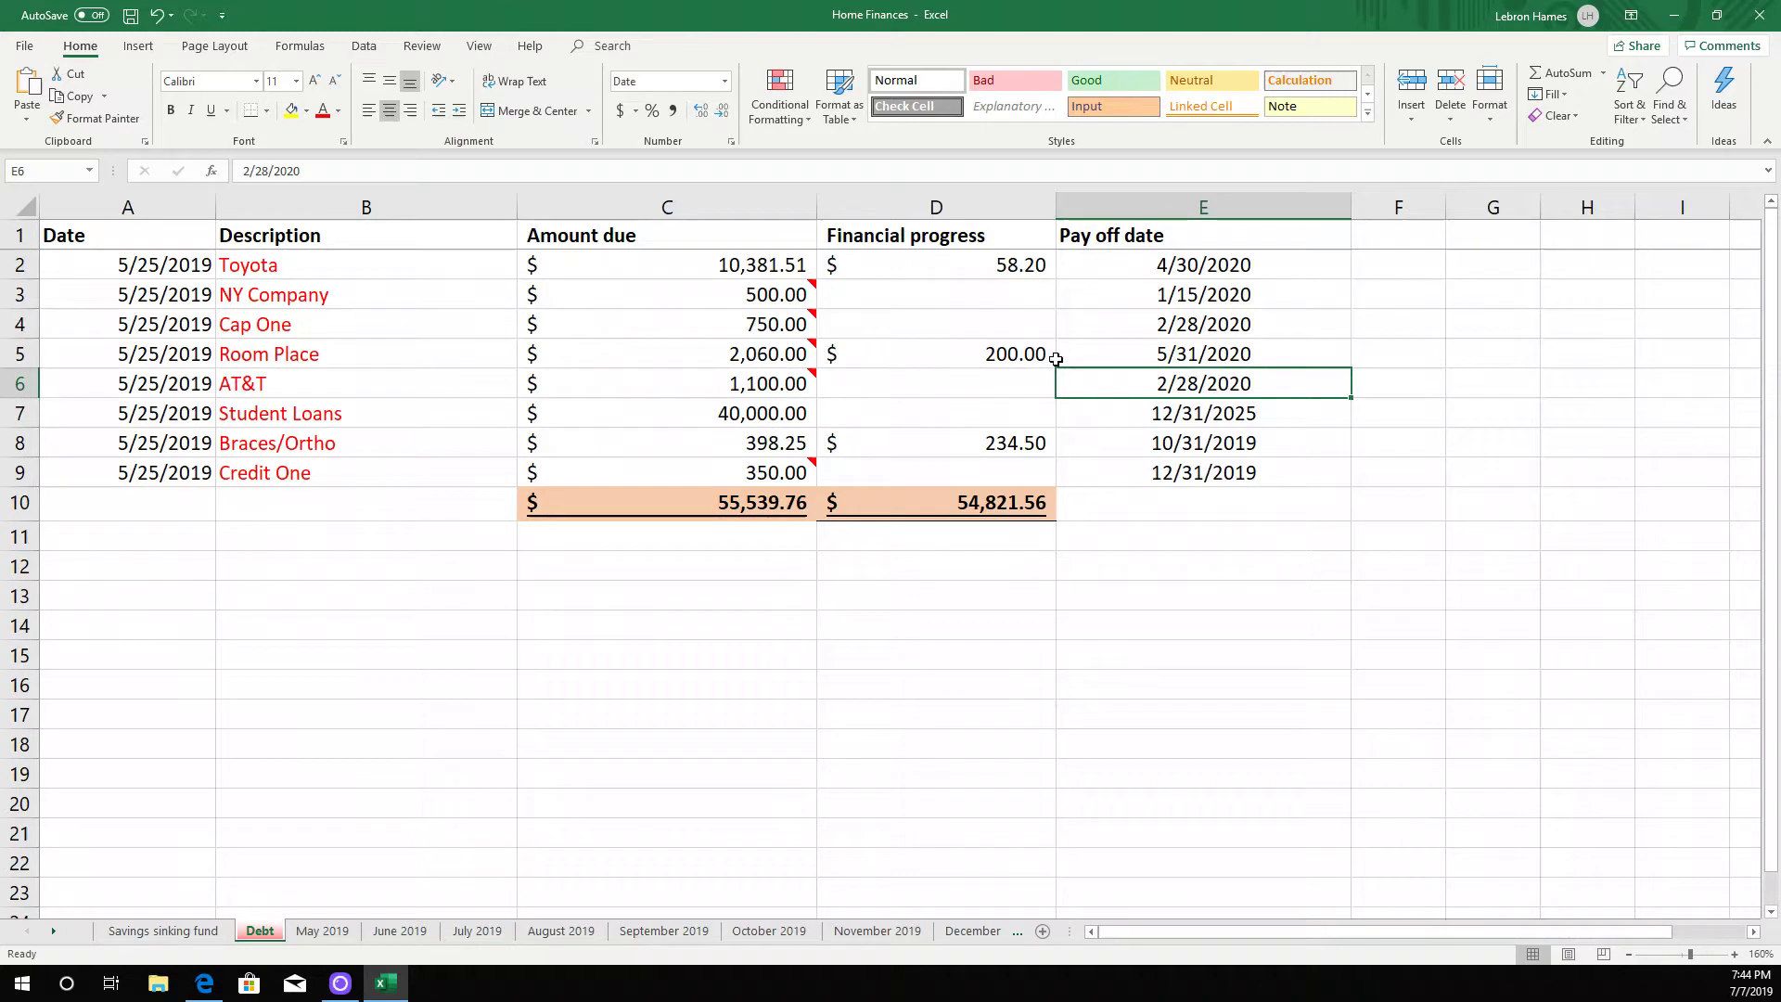
{"action": "left_click", "coordinate": [132, 16]}
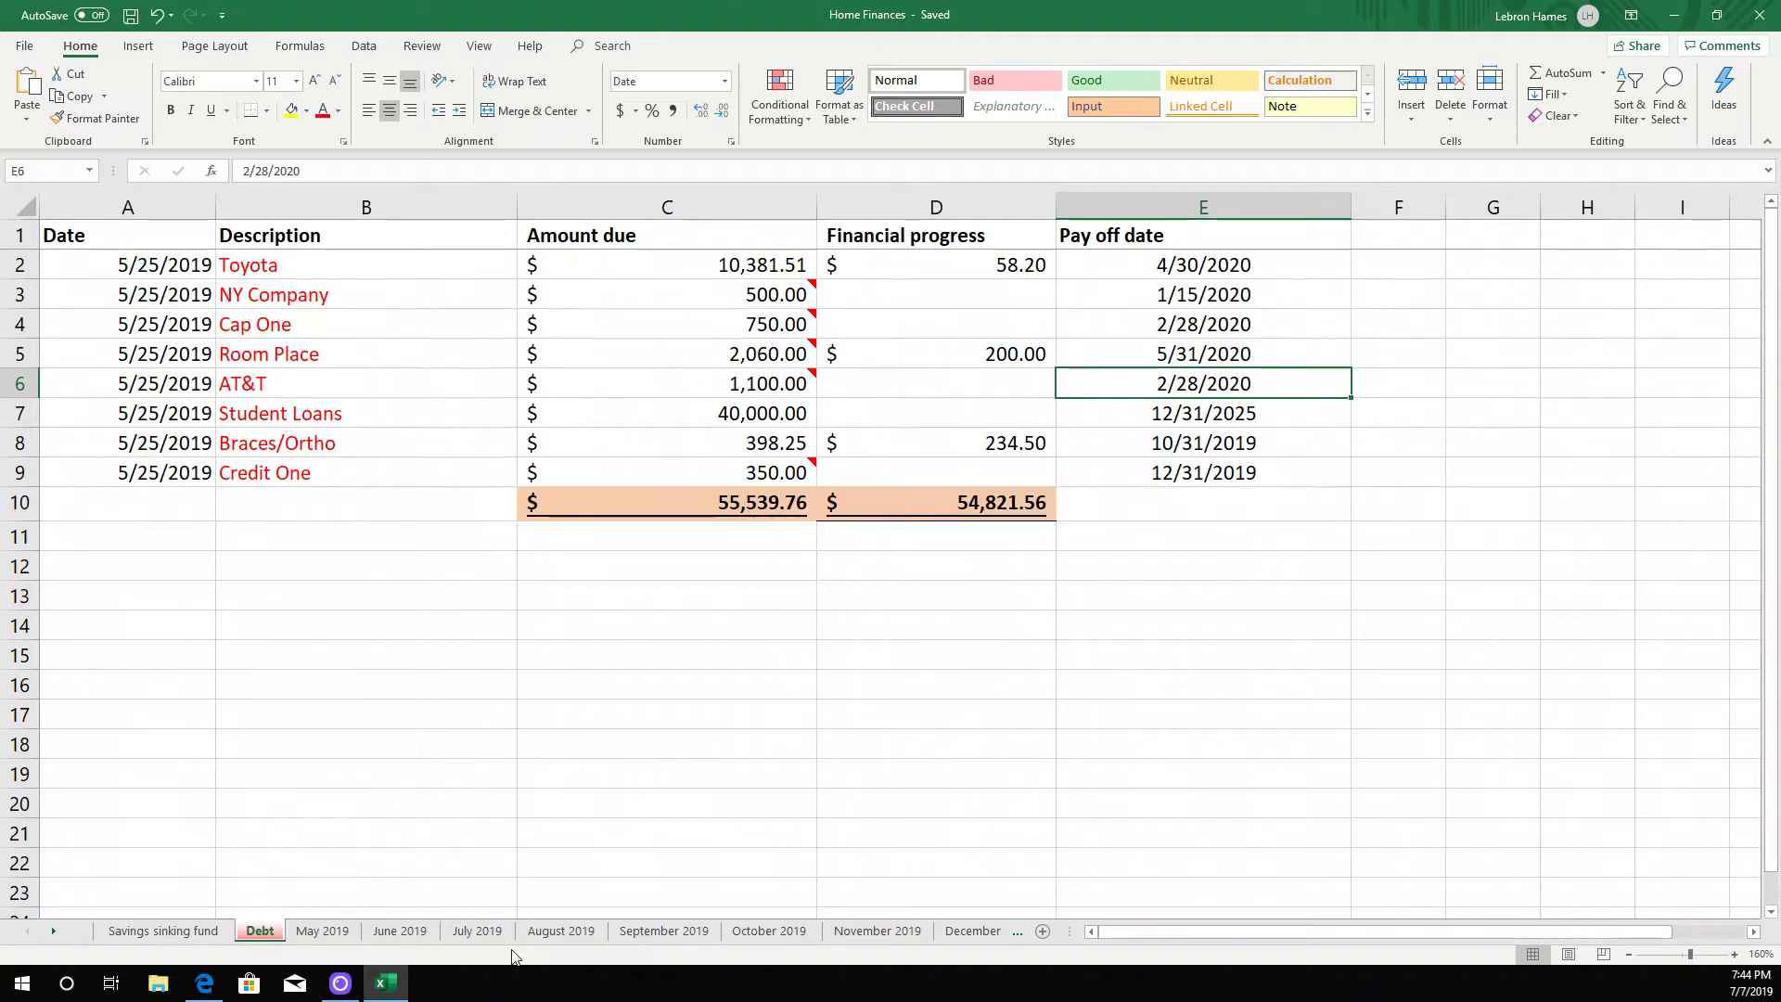
- Return to the July 2019 sheet and view its 7/5/2019 expenses
{"action": "left_click", "coordinate": [477, 932]}
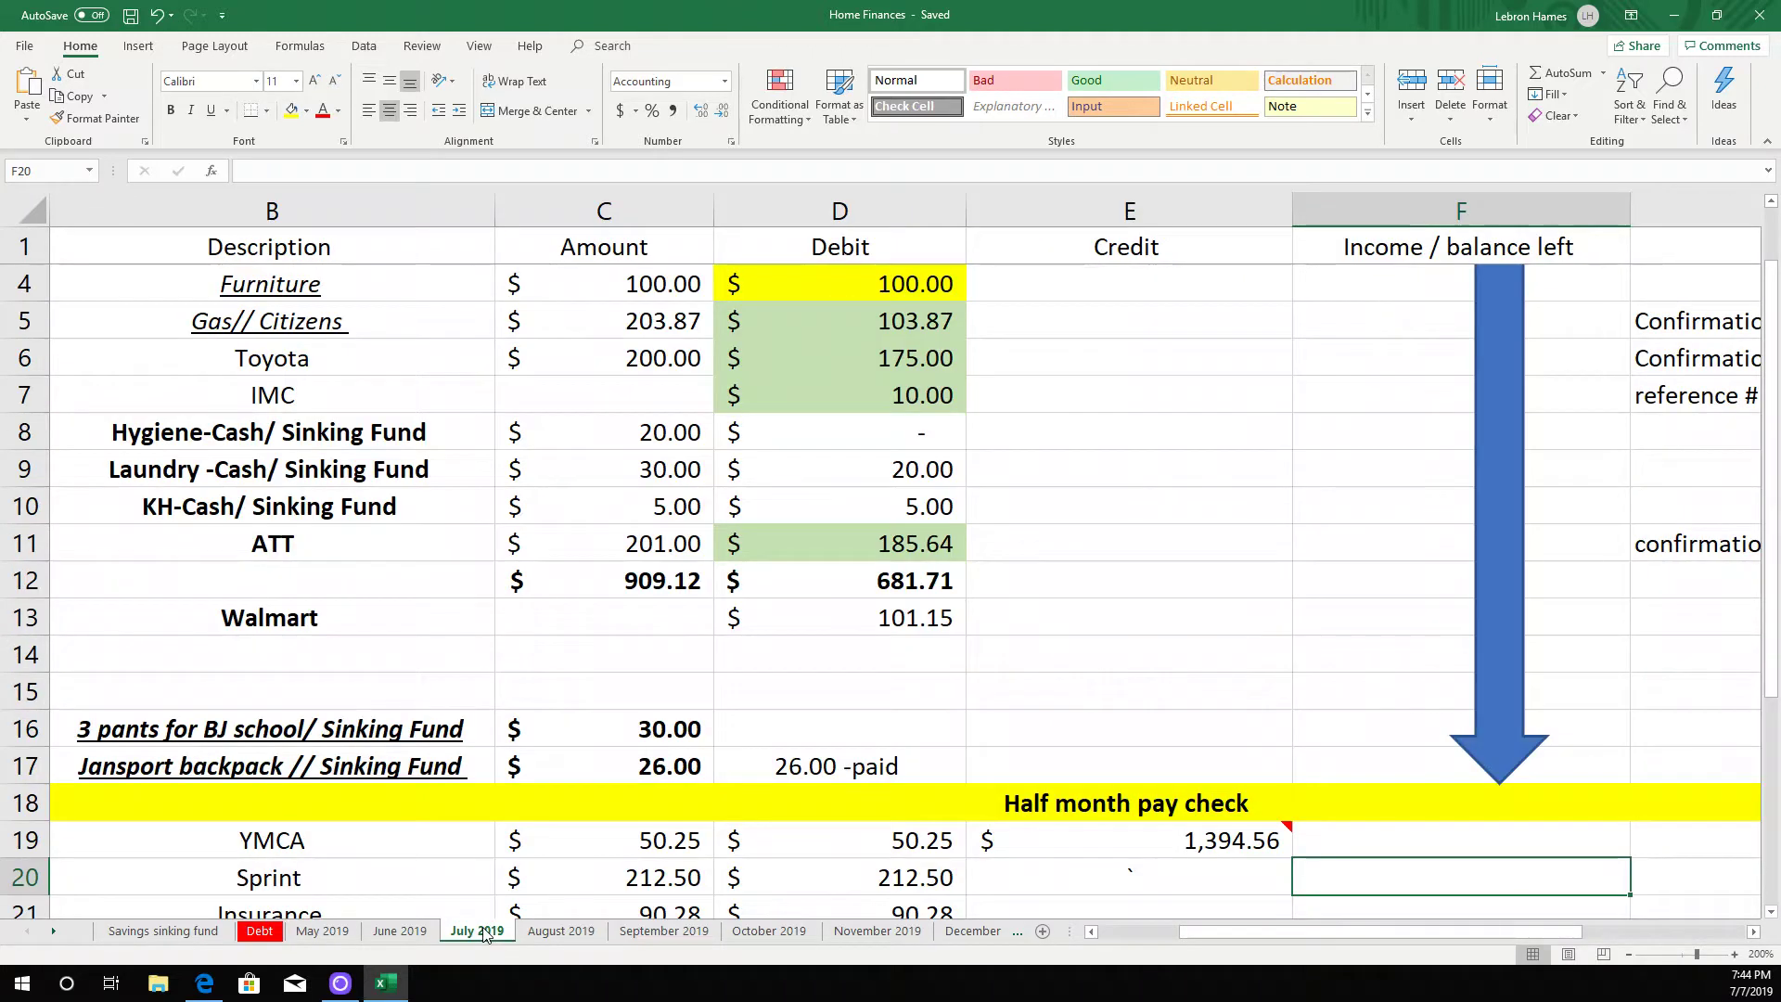
{"action": "scroll", "coordinate": [470, 883], "scroll_direction": "up", "scroll_amount": 1}
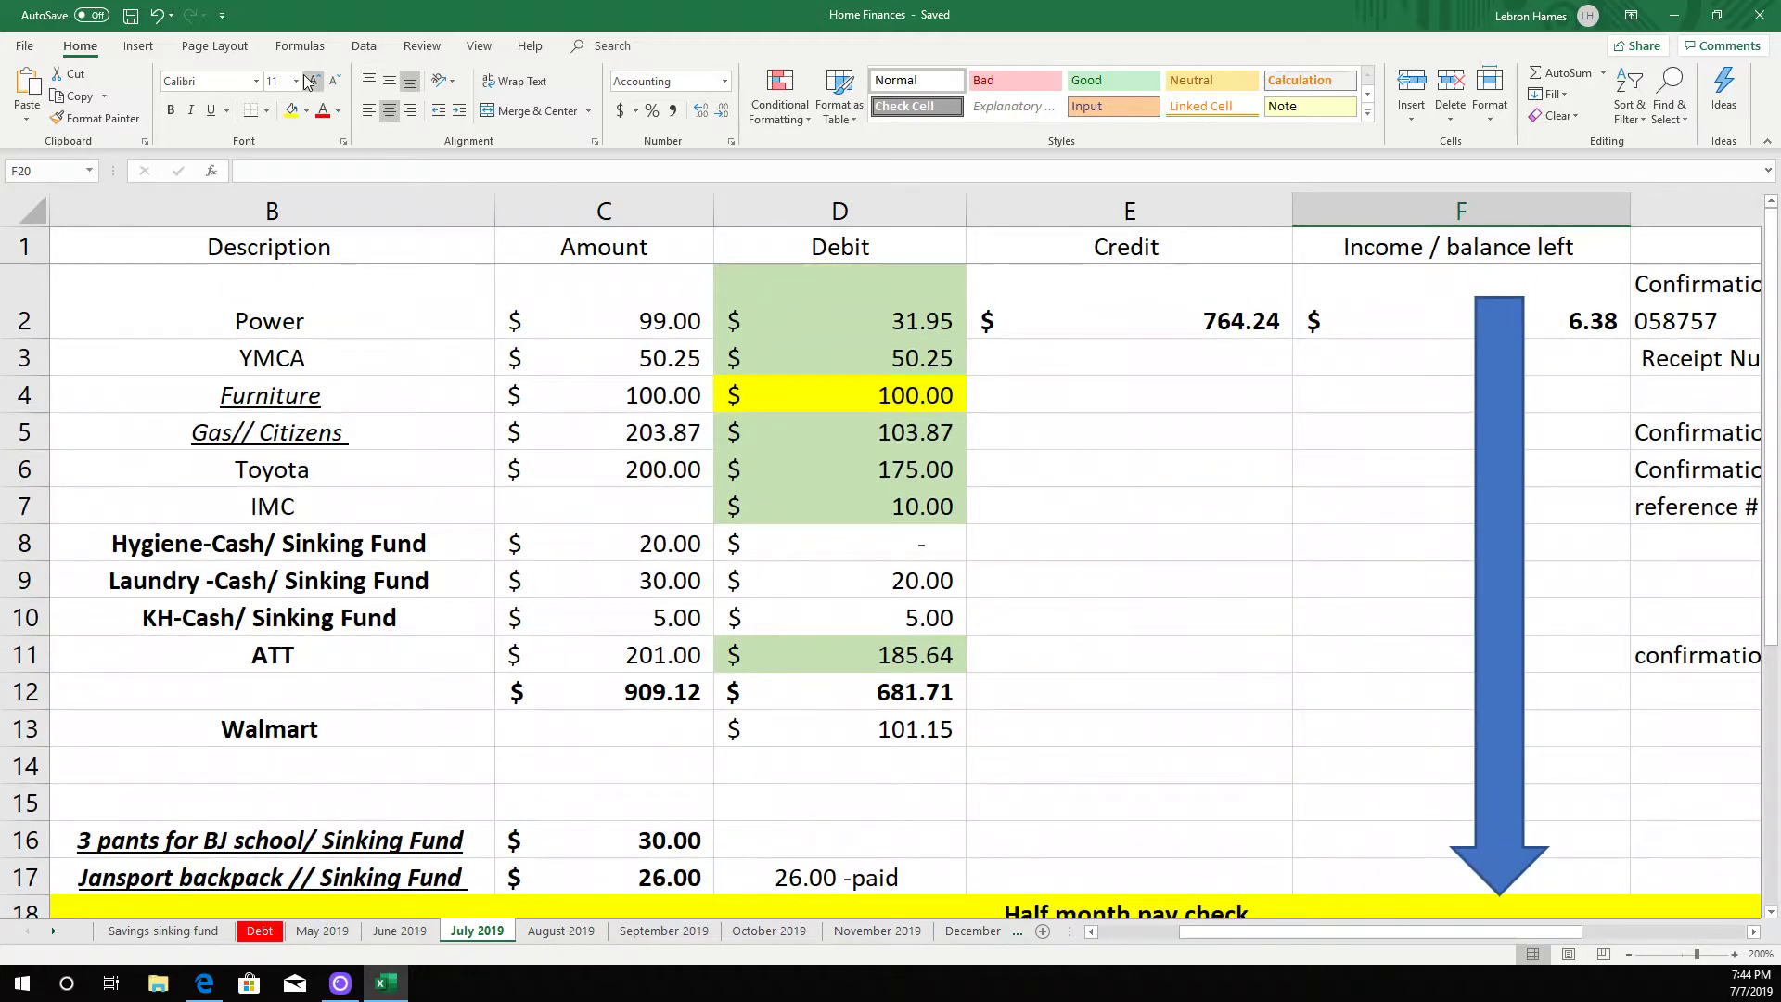